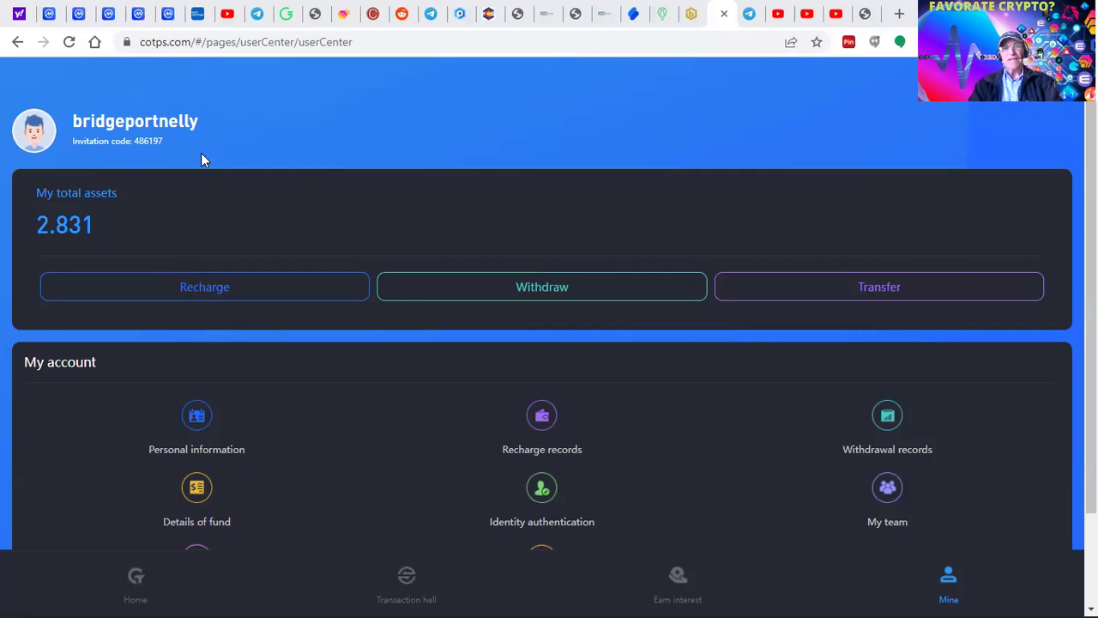
- Switch to the Transaction hall and scroll through the past orders totalling 427.000
click(407, 588)
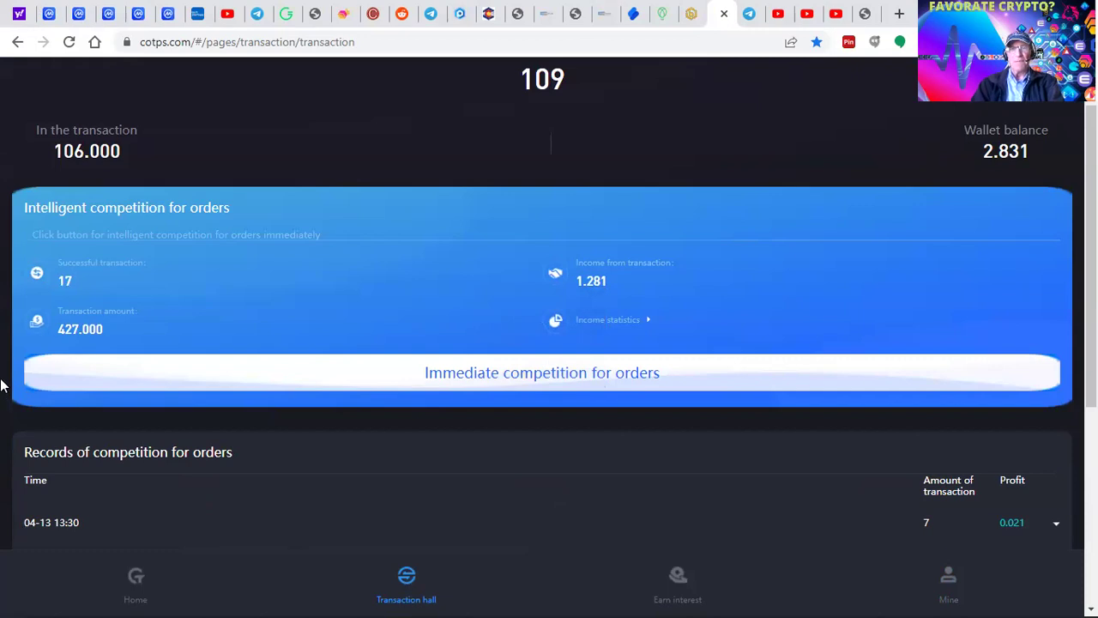
scroll(250, 530, down, 3)
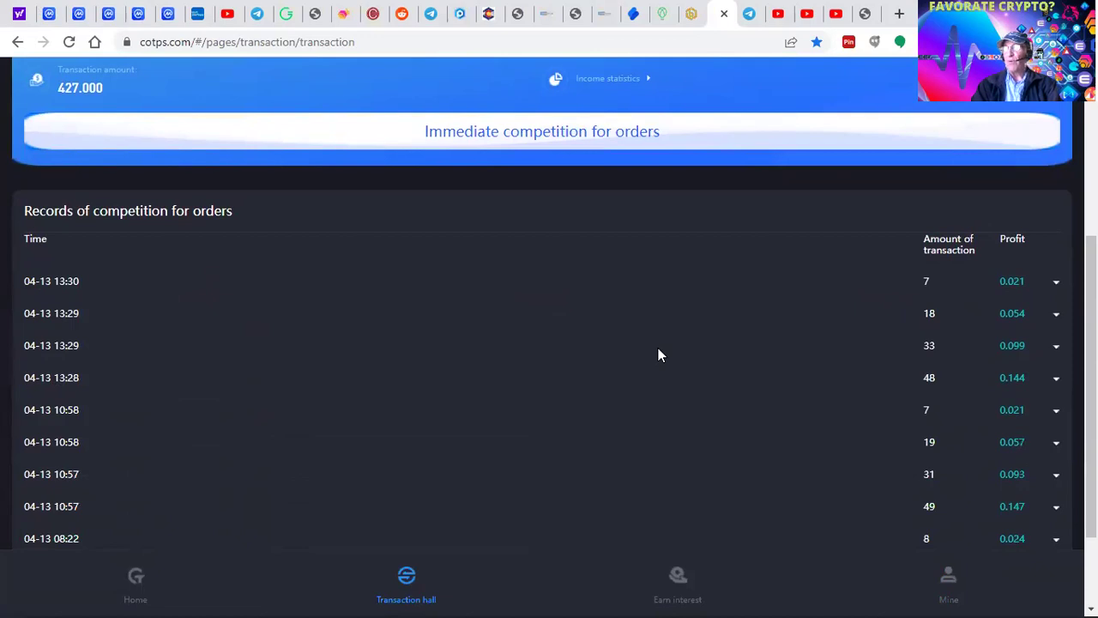
scroll(657, 350, up, 1)
scroll(640, 354, up, 1)
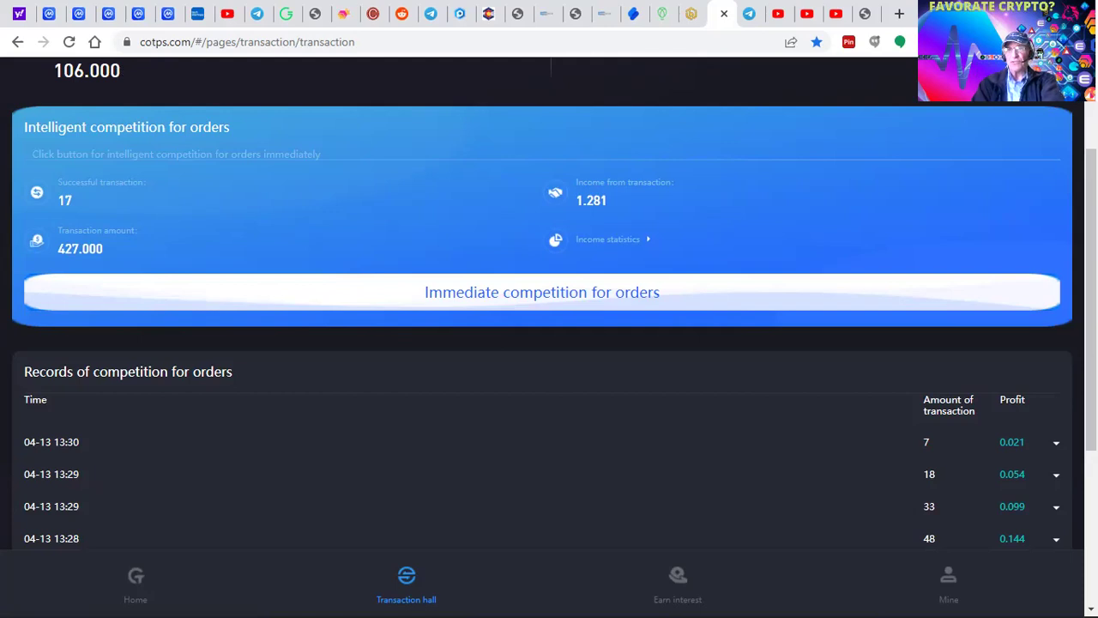
- Open TronLink from Chrome's extensions menu to view the 71.703937 TRX balance
click(875, 41)
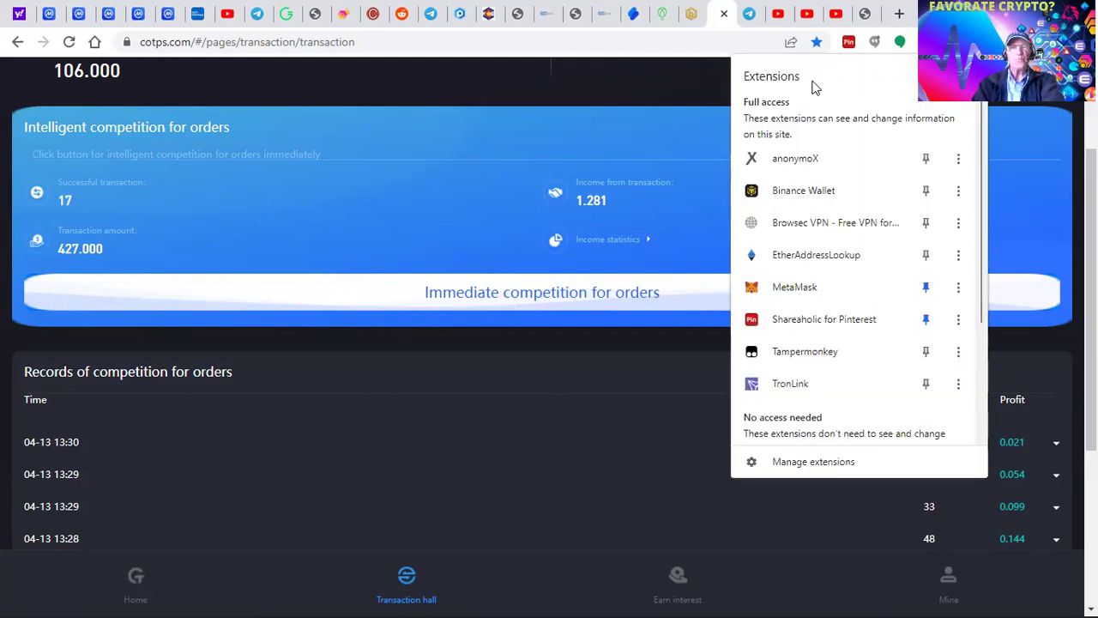
click(796, 382)
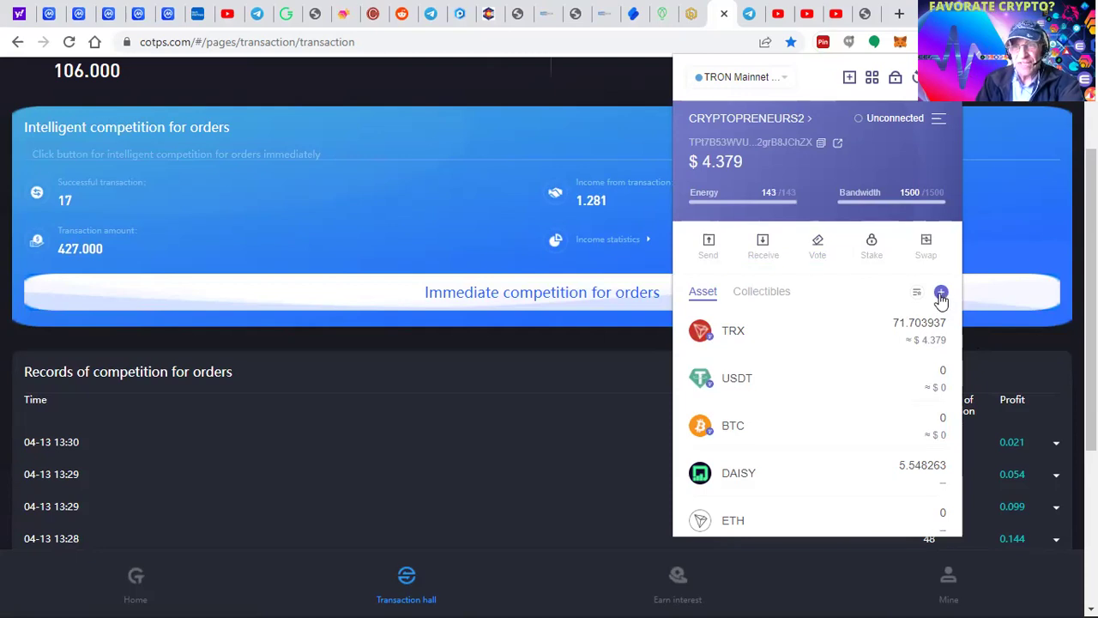
click(942, 295)
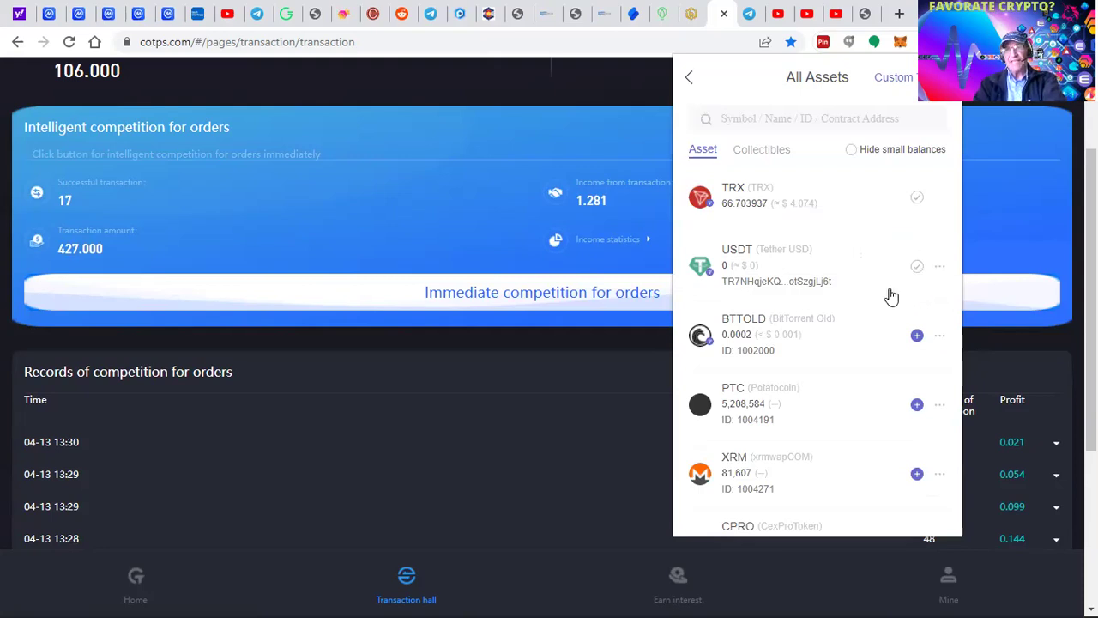
click(751, 120)
text(u)
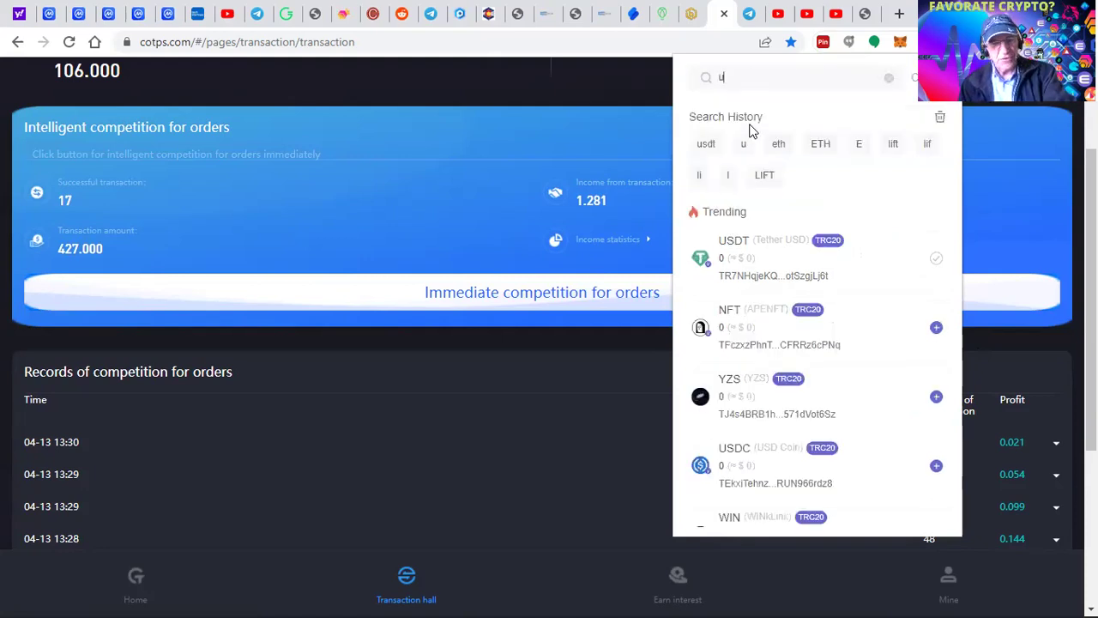
text(sdt)
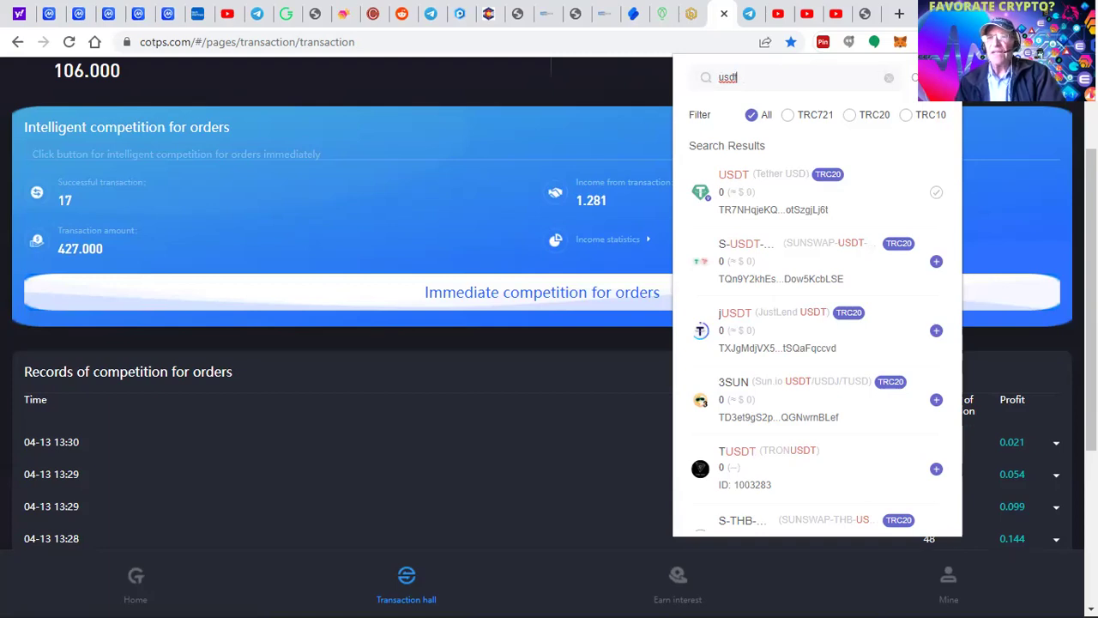
click(923, 77)
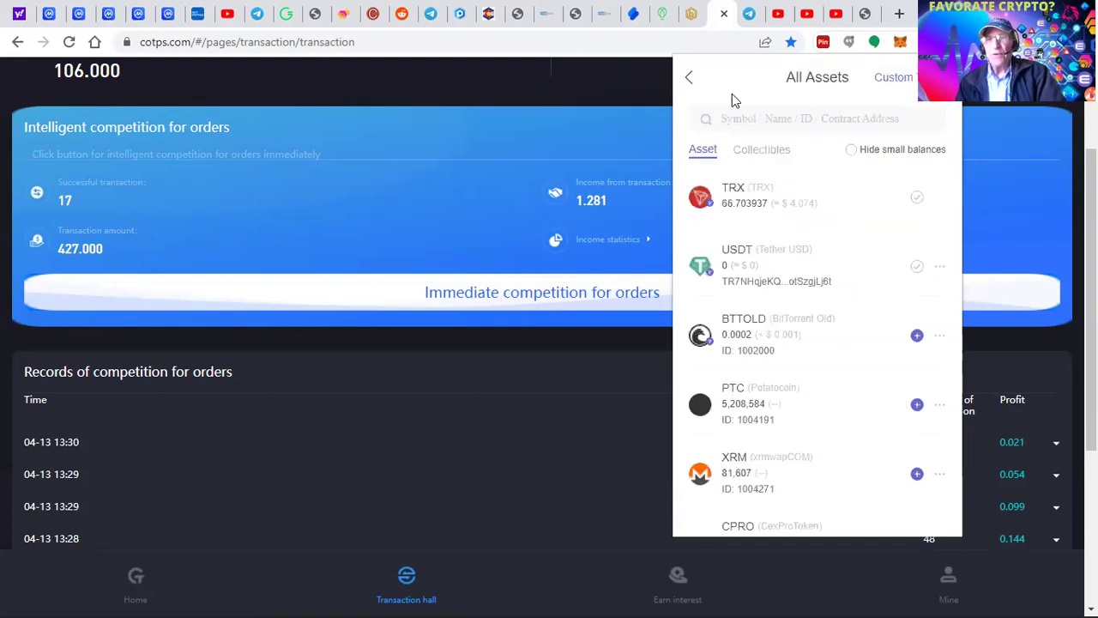
click(691, 79)
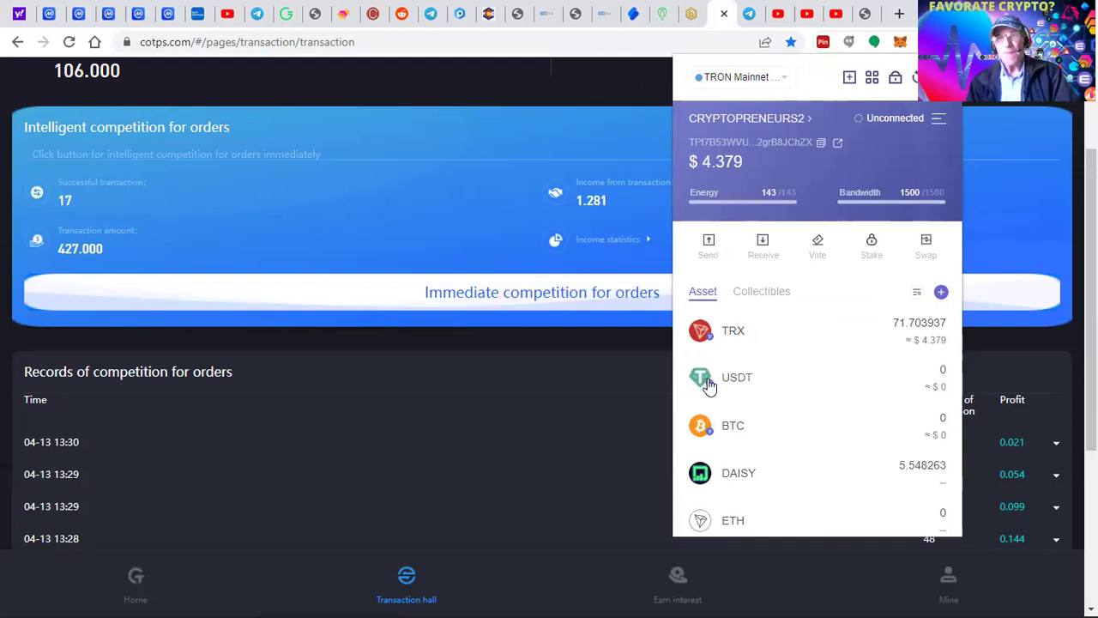
- Copy the USDT receiving address from TronLink's Receive page
click(734, 378)
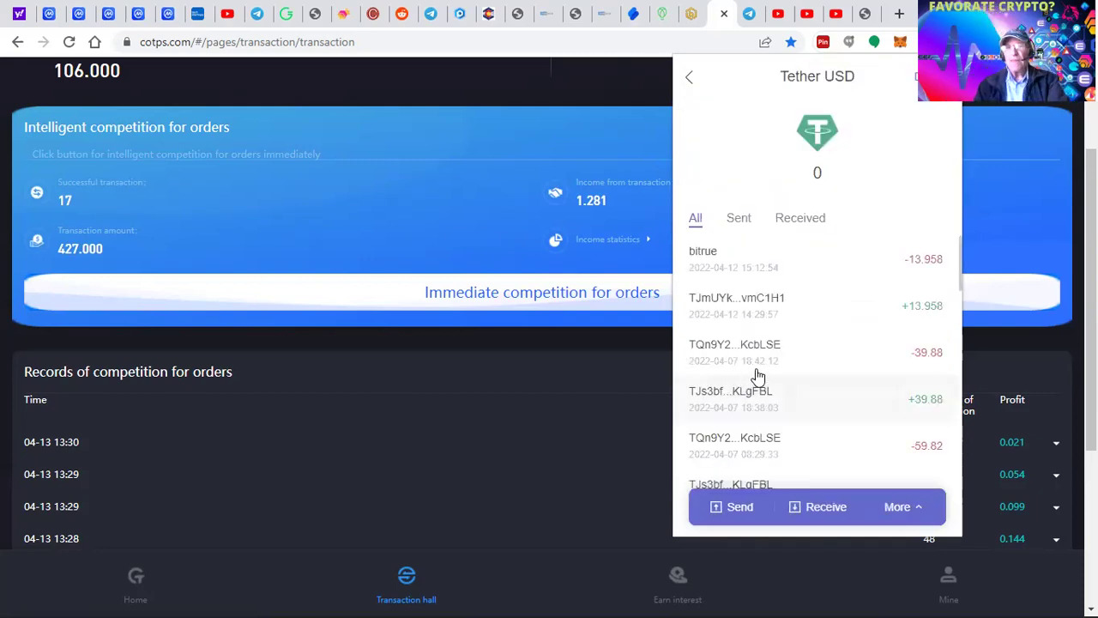
click(795, 510)
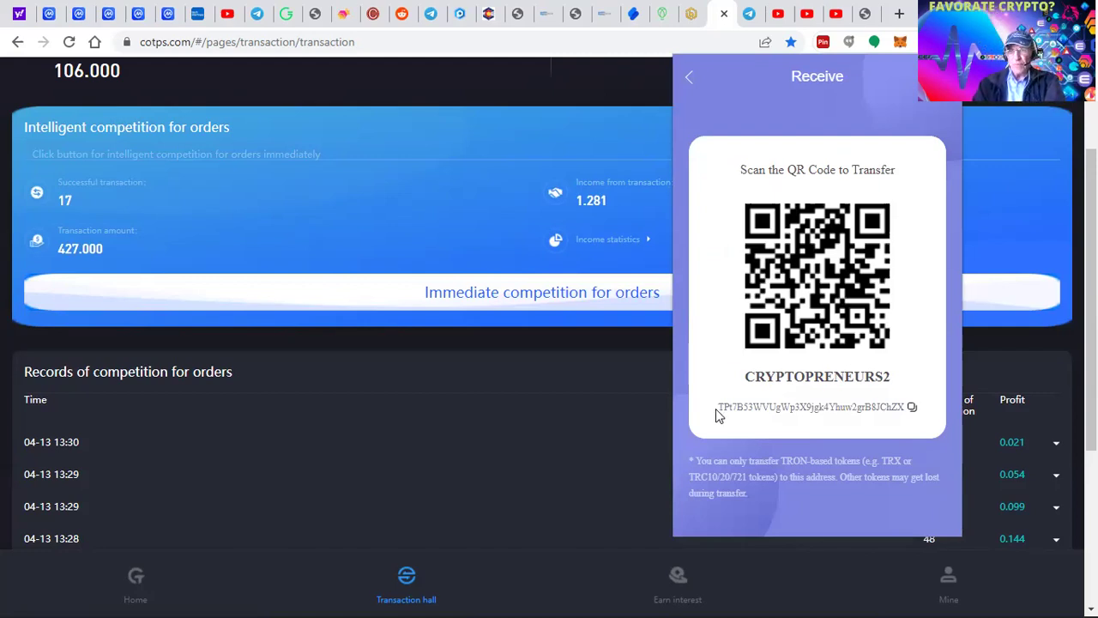
click(912, 410)
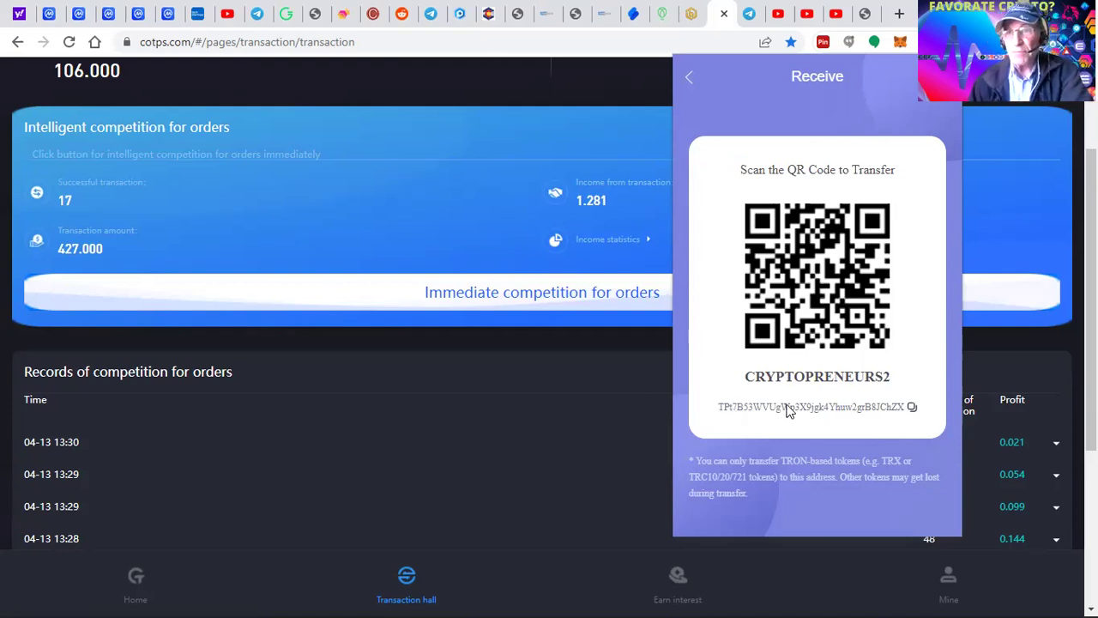
click(911, 410)
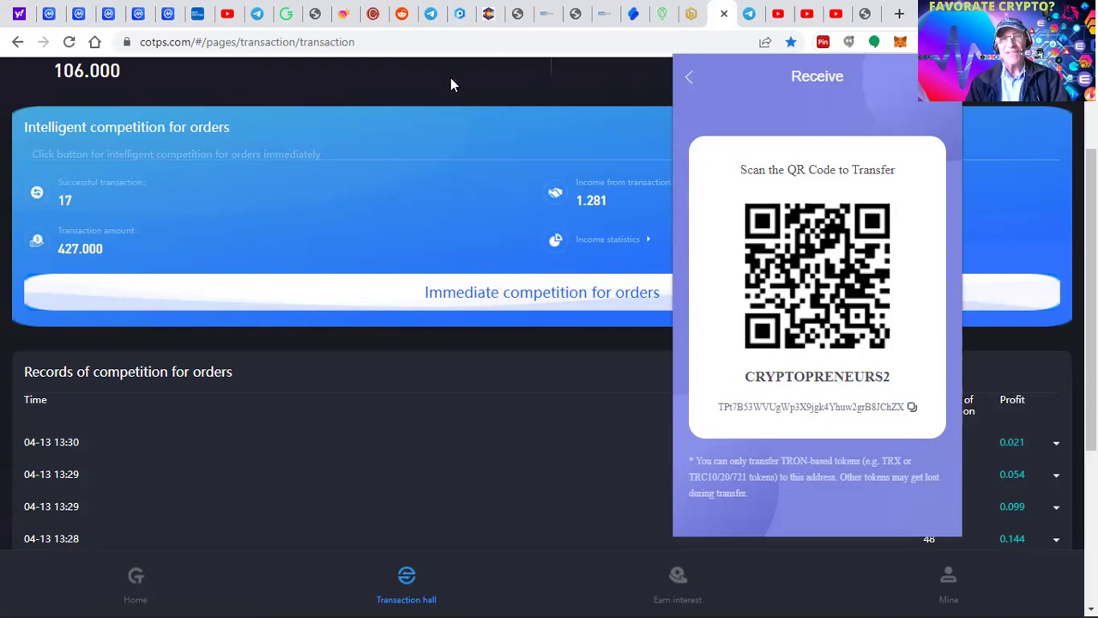
- Close TronLink and open COTPS Personal information from the Mine tab
click(253, 366)
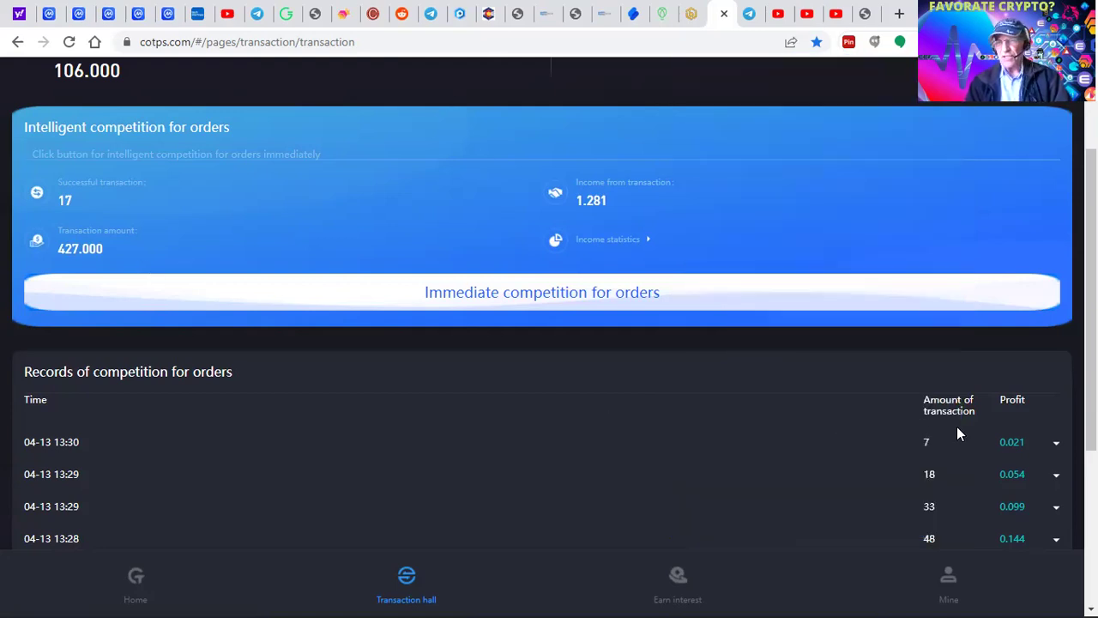
click(949, 594)
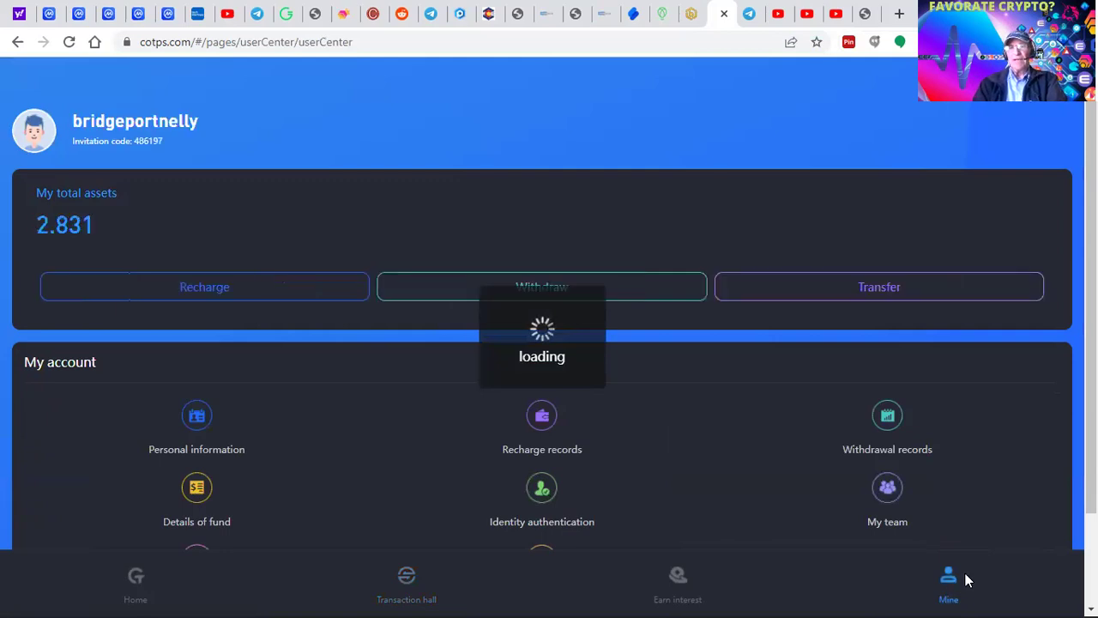
scroll(764, 471, down, 3)
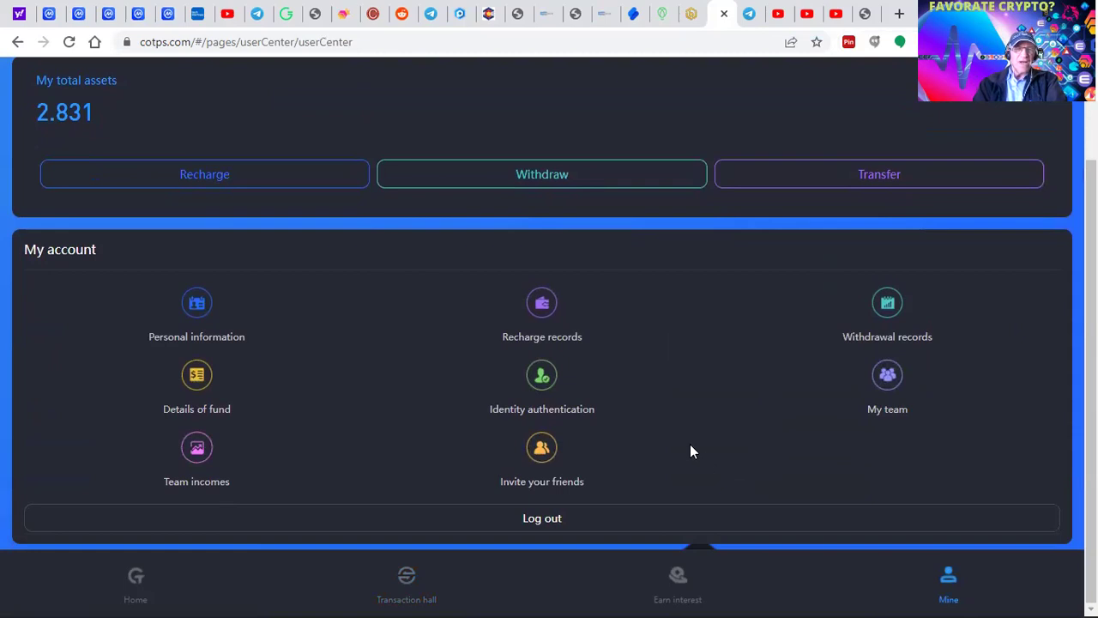
click(192, 314)
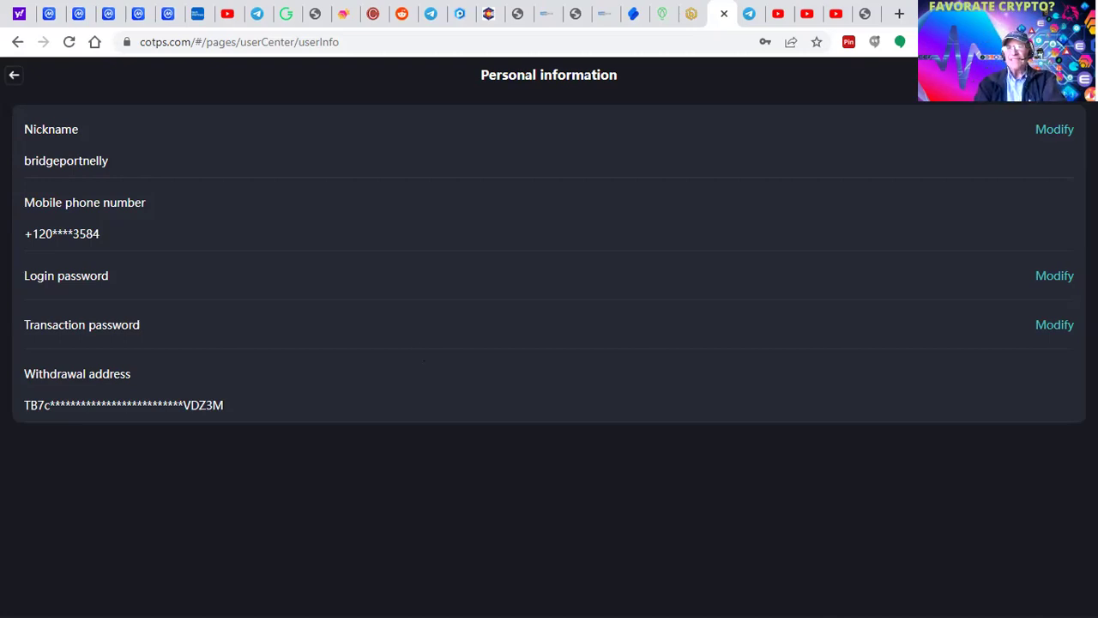
- Reopen TronLink, return to the asset list, and show TRX's receiving address and QR code
click(874, 41)
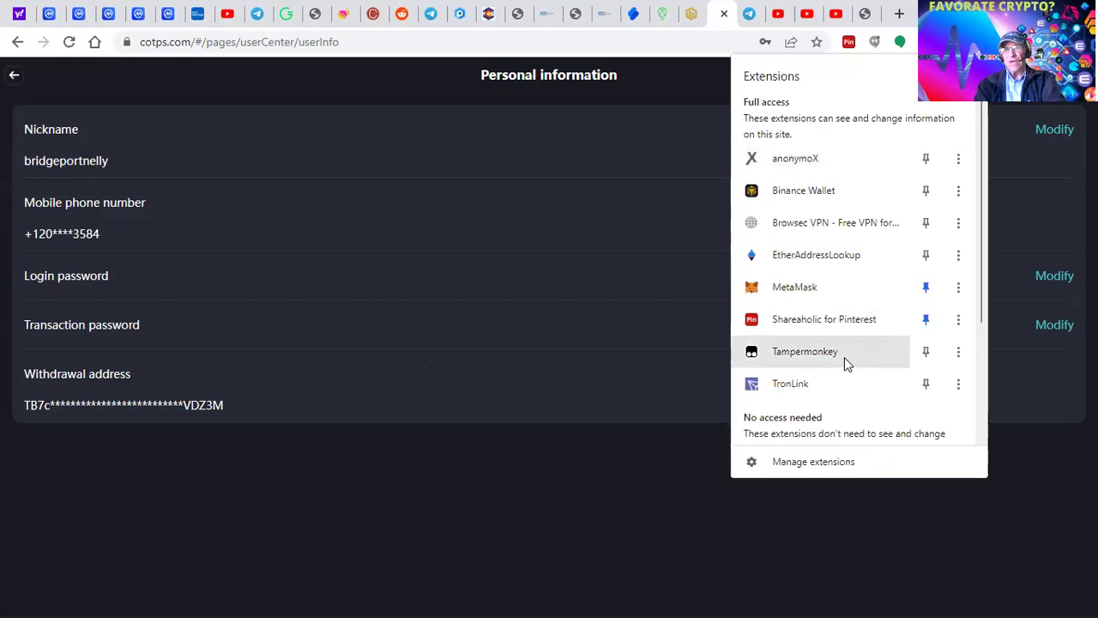
click(794, 391)
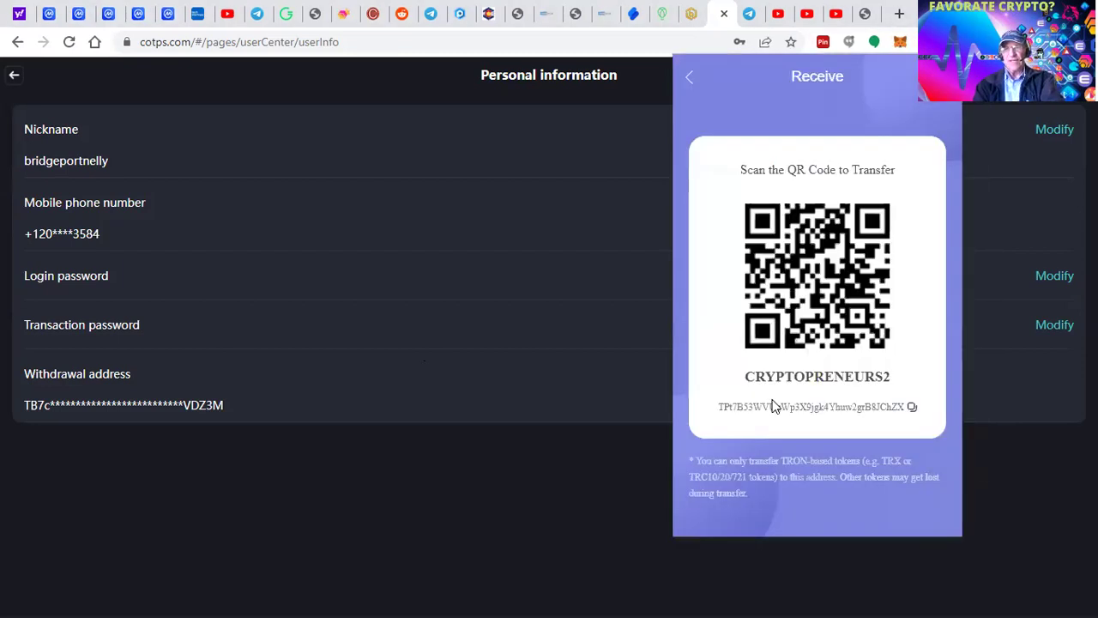
click(691, 86)
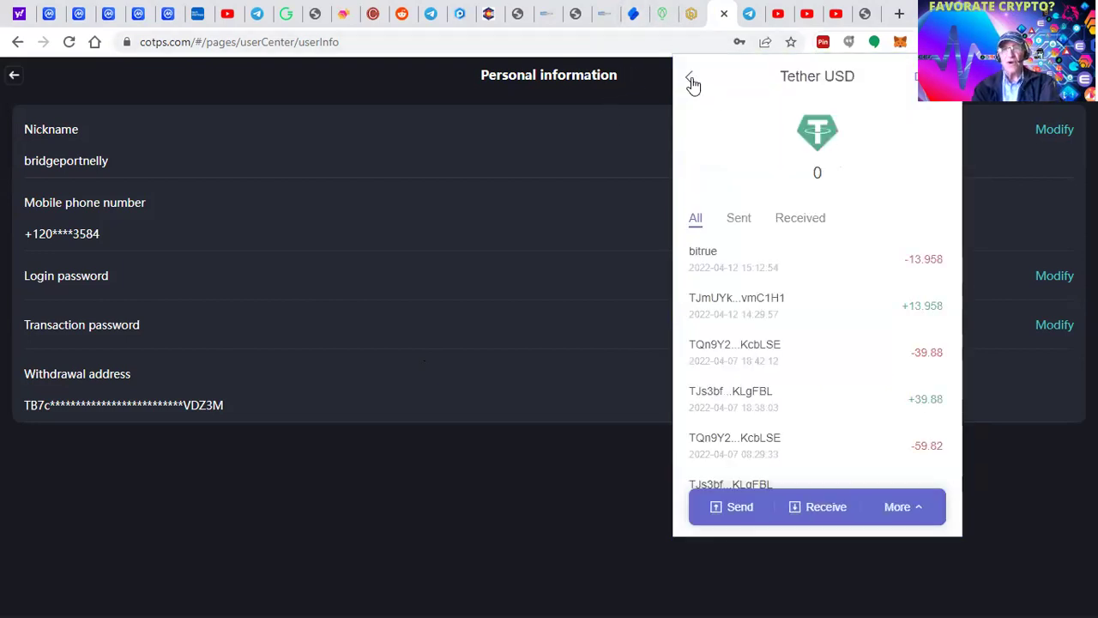
click(693, 83)
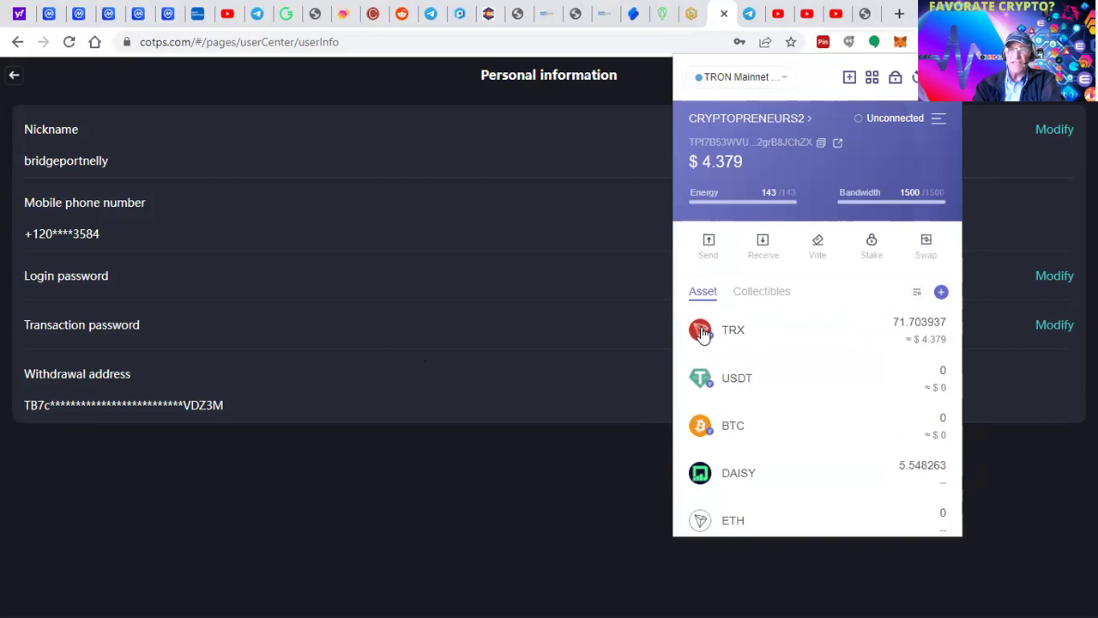
click(702, 333)
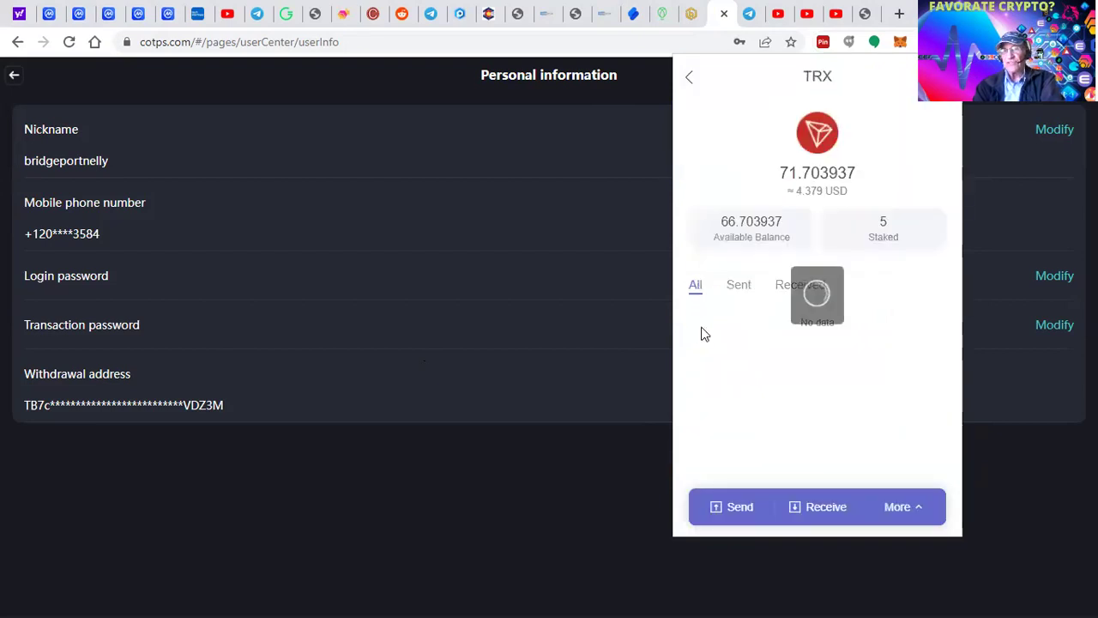
click(798, 508)
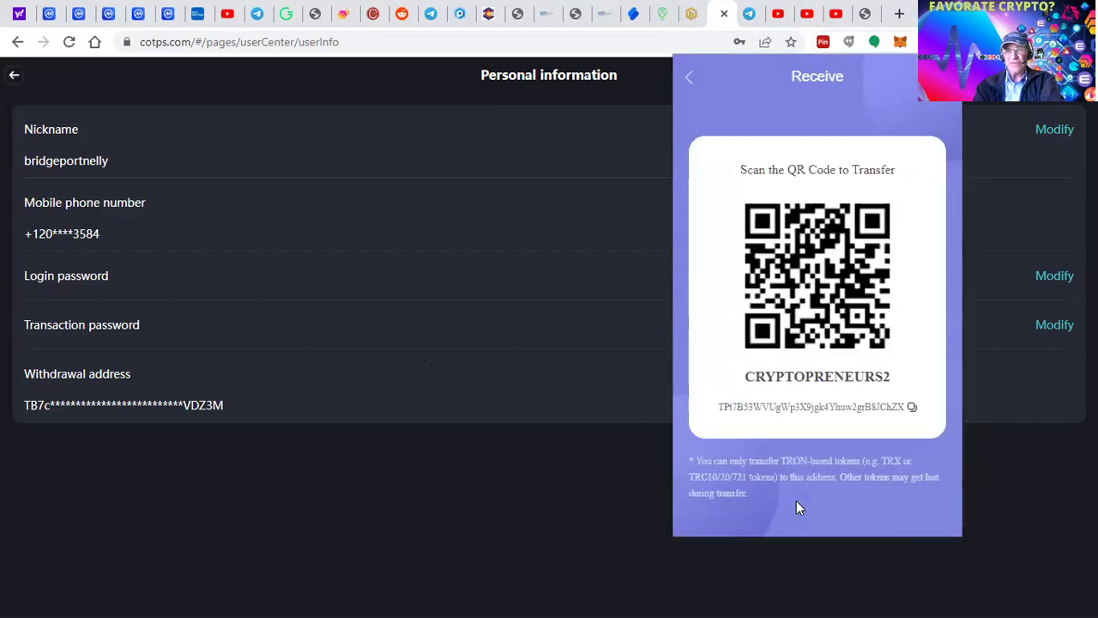
- Copy the TRX receiving address from TronLink's Receive page
click(911, 410)
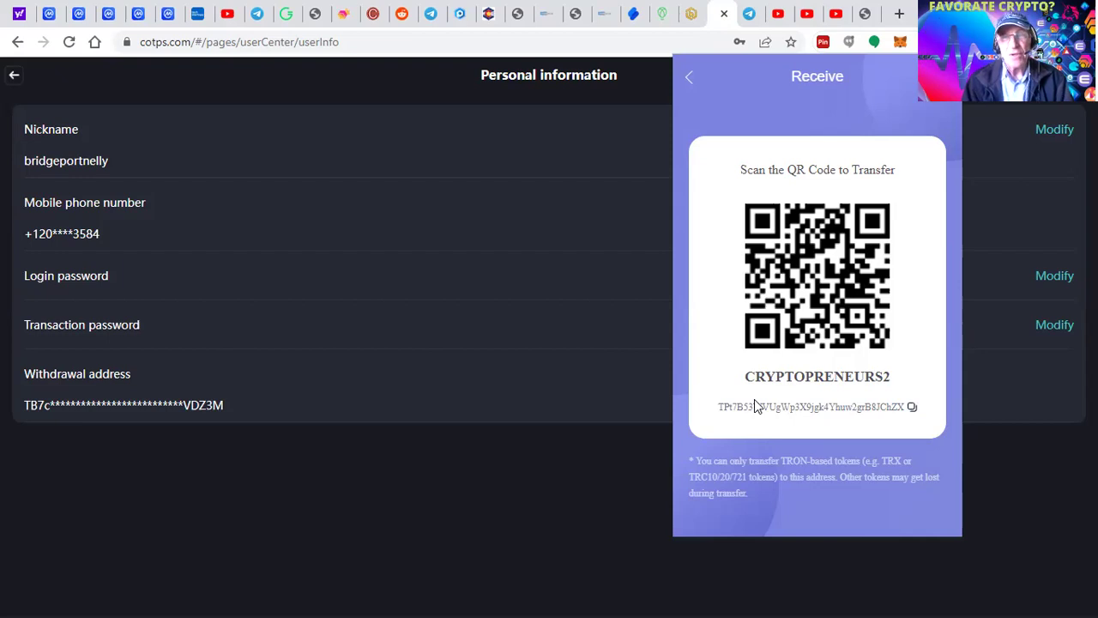
click(911, 408)
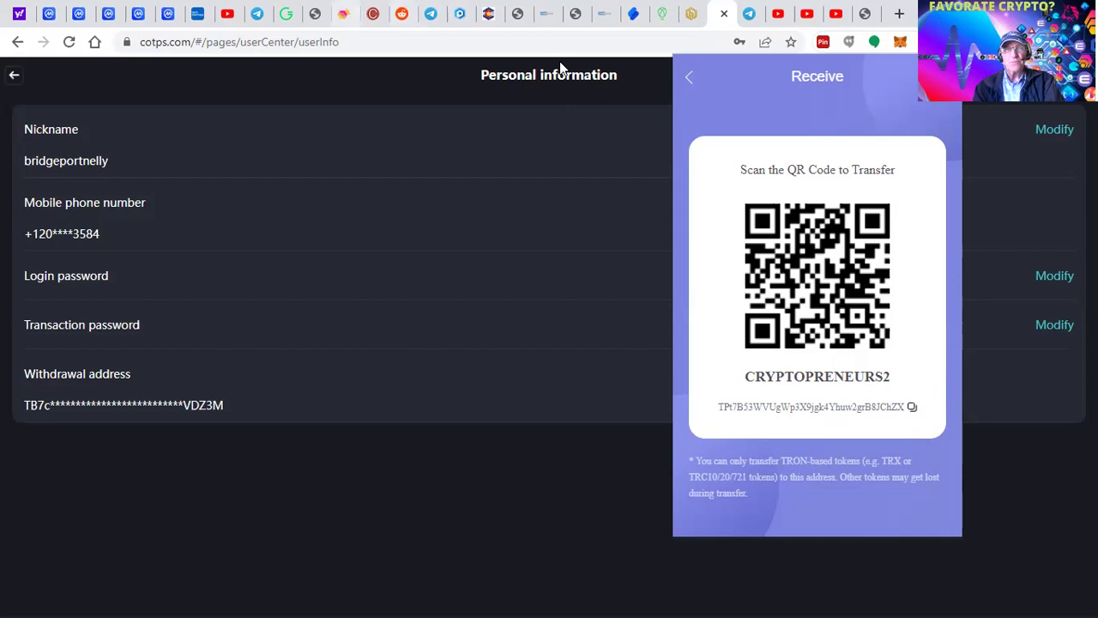
- On SimpleSwap's buy-crypto form, change the USD send amount from 200 to 1000
click(636, 21)
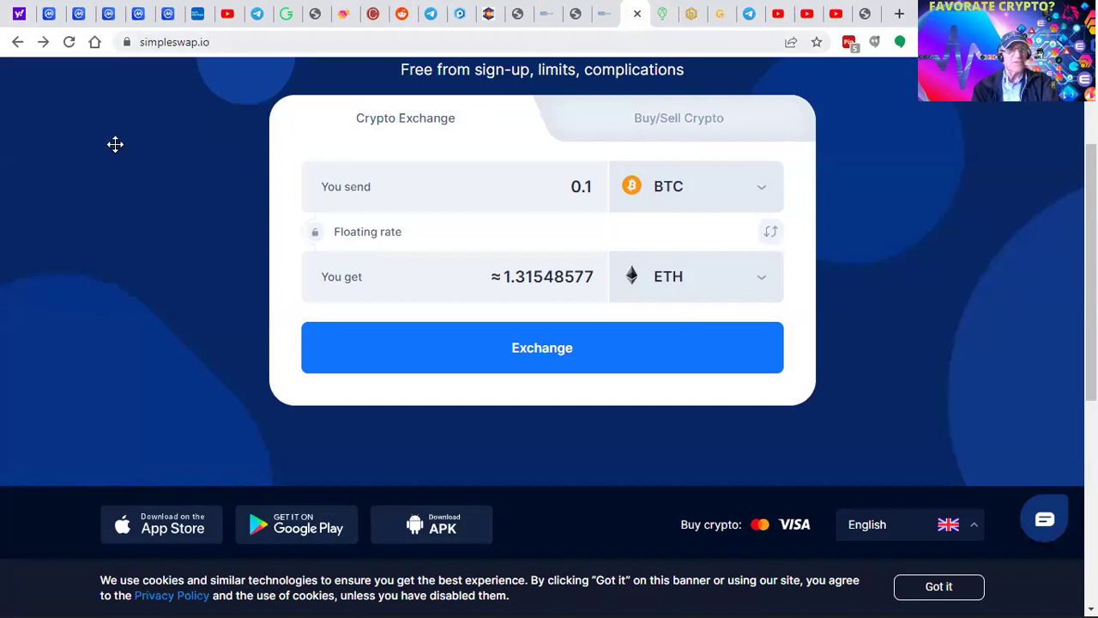
click(682, 119)
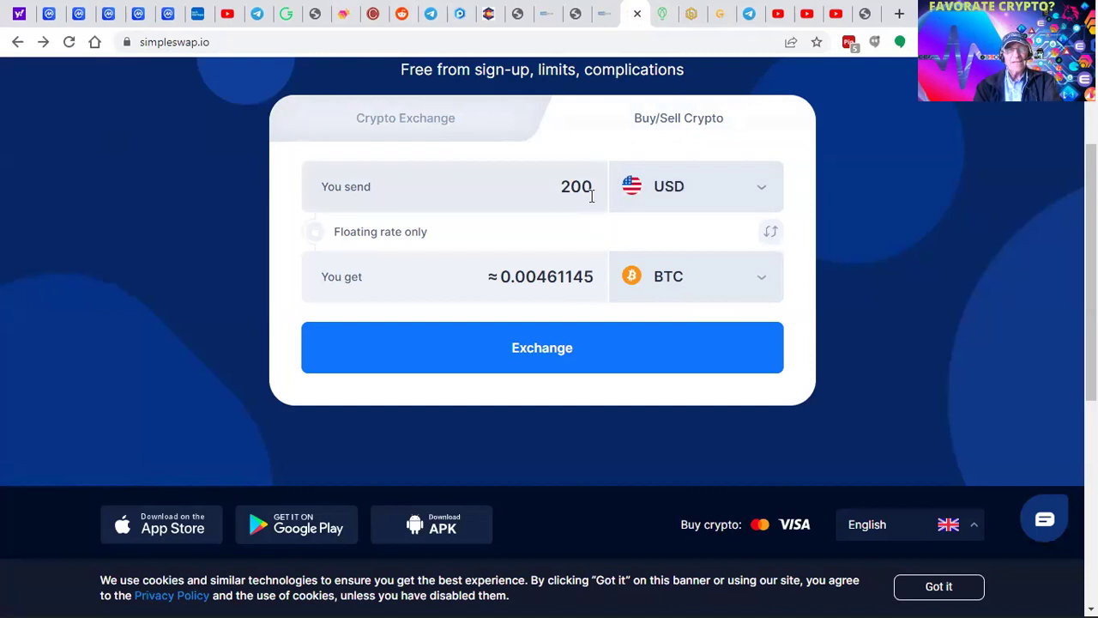
click(594, 191)
key(BackSpace)
key(BackSpace)
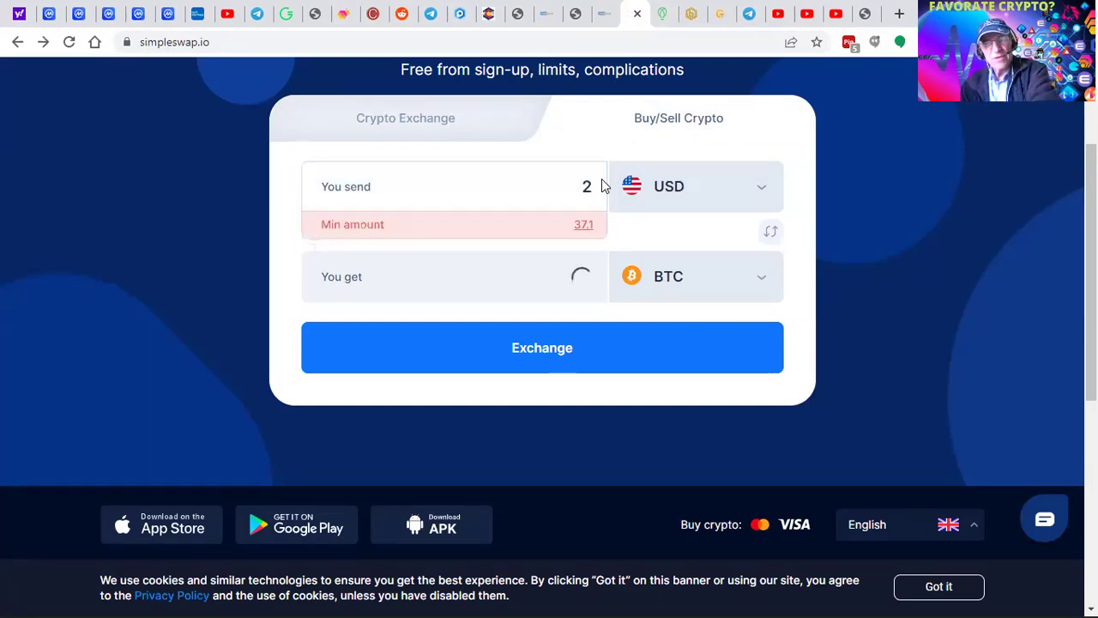
key(BackSpace)
text(1000)
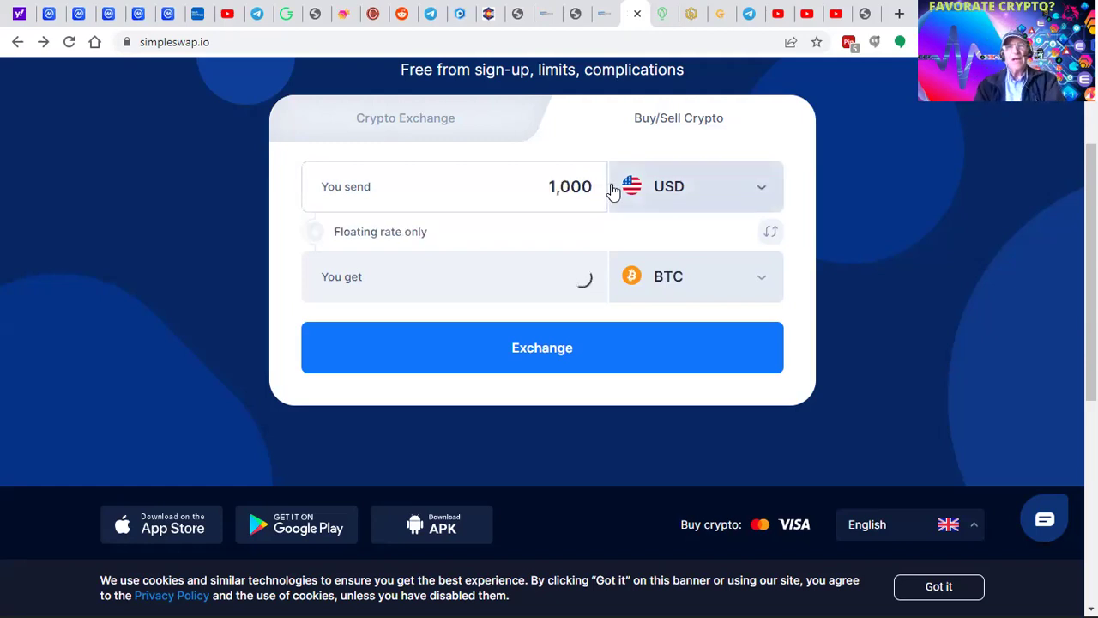
- Search 'trx' in the receive-currency list and select TRX (TRON)
click(762, 280)
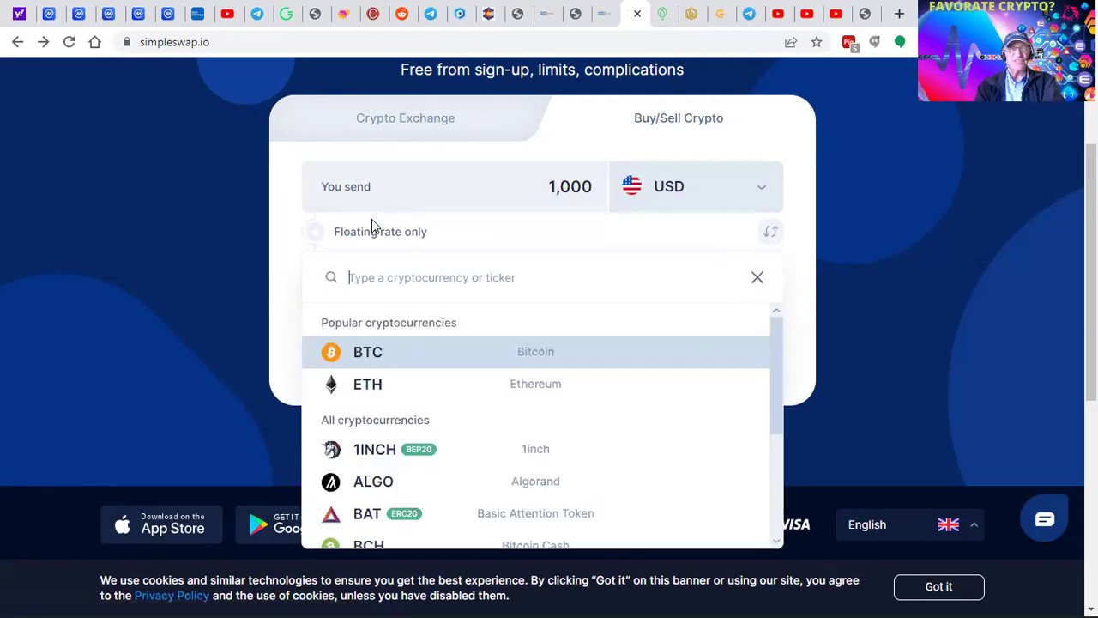
click(358, 190)
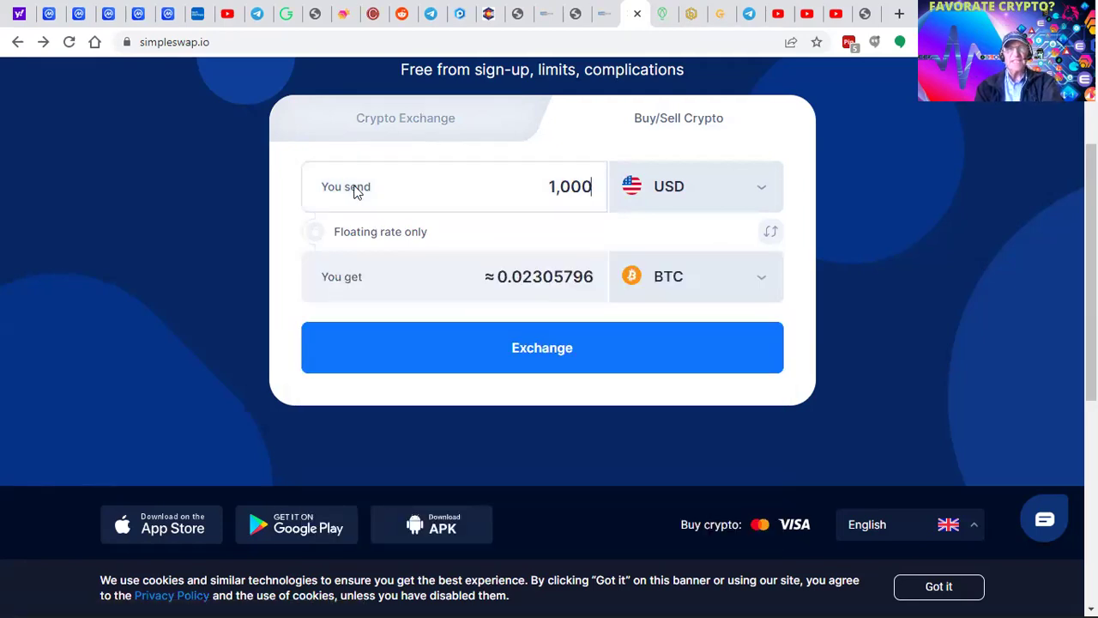
click(763, 280)
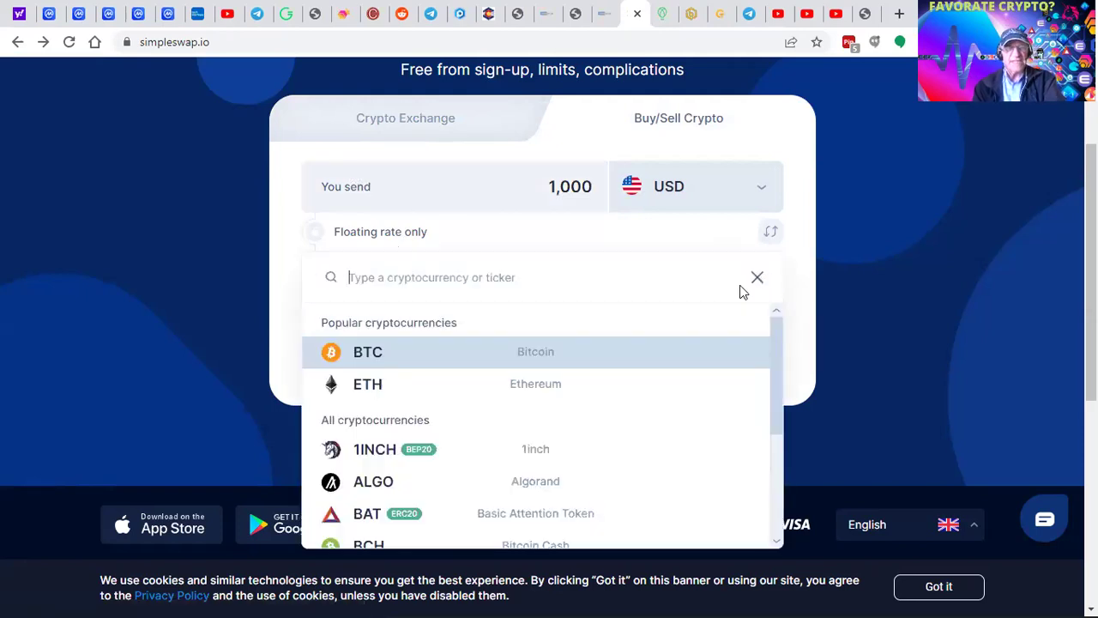
text(trxd)
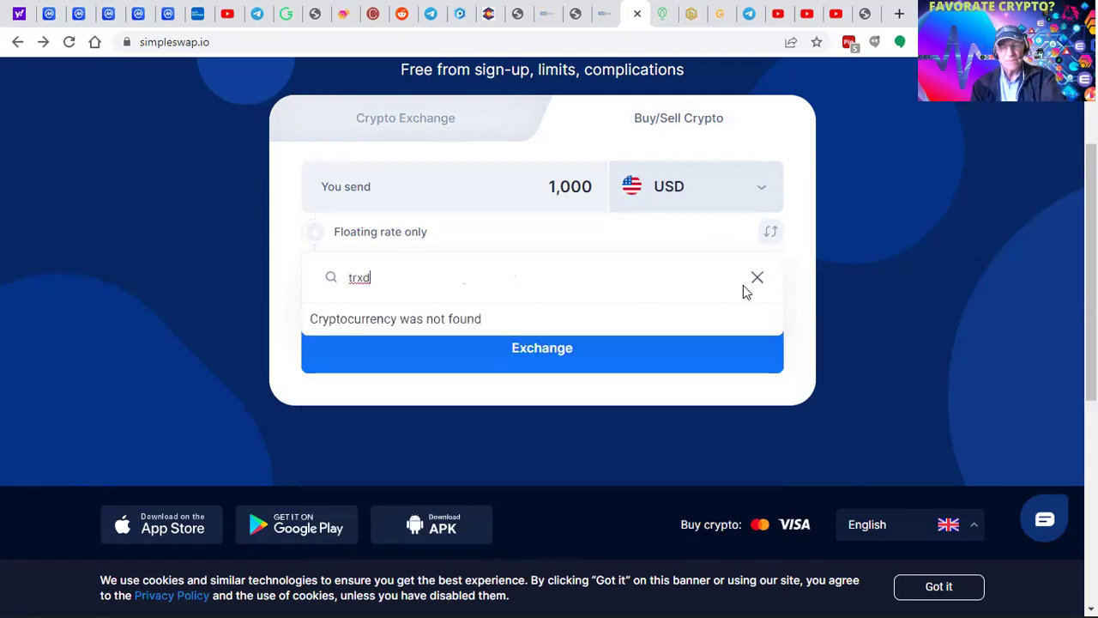
key(BackSpace)
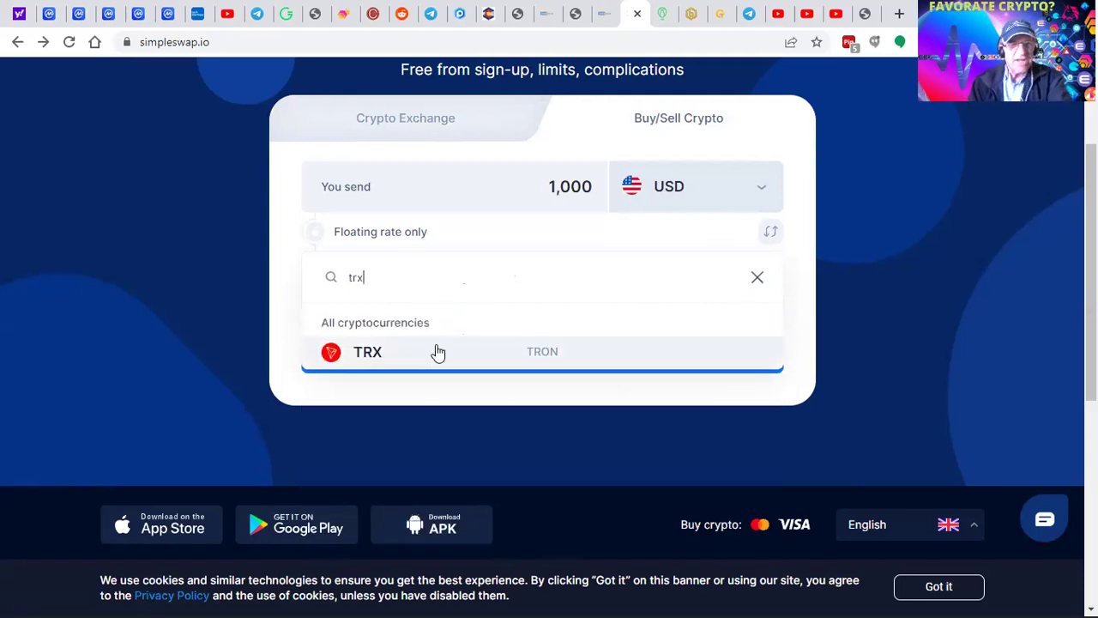
click(364, 360)
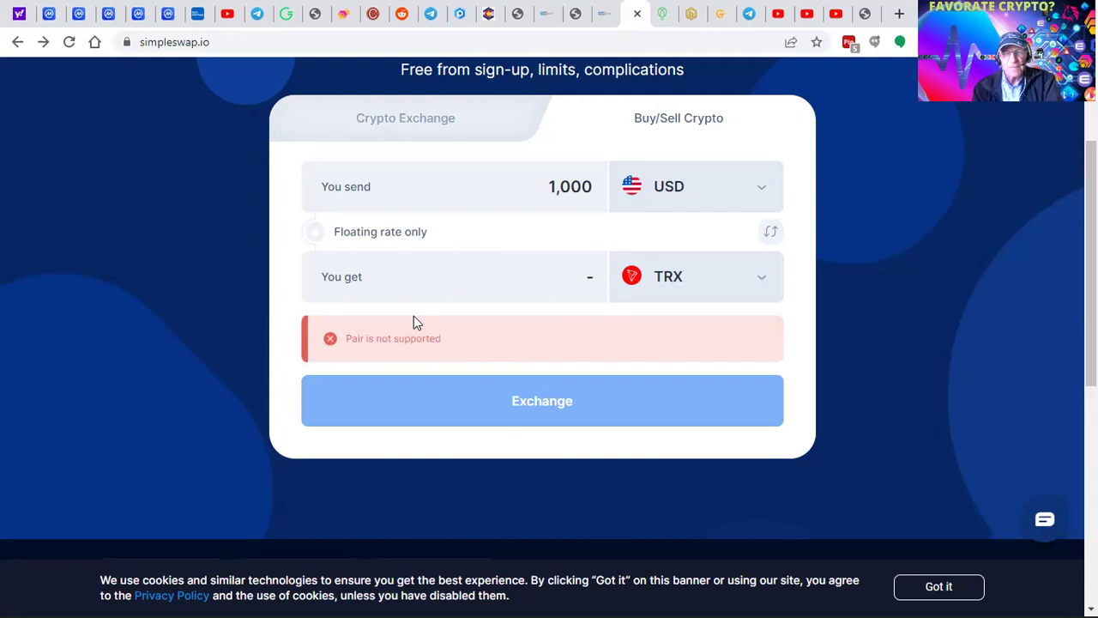
- Restore BTC as the receive currency and re-enter 1,000 as the send amount
click(765, 193)
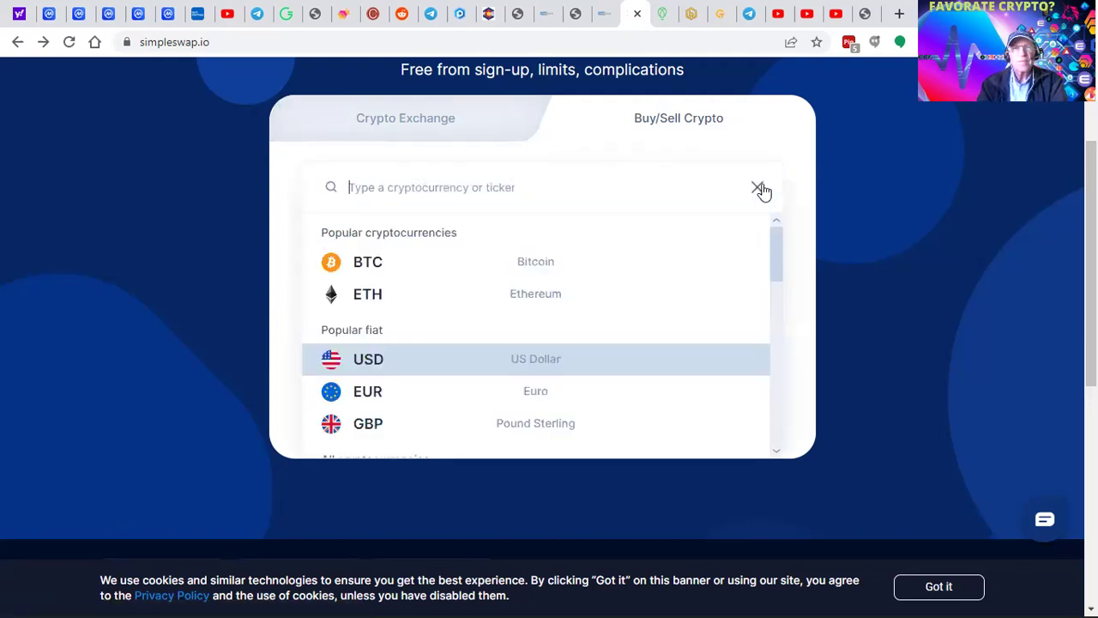
click(706, 140)
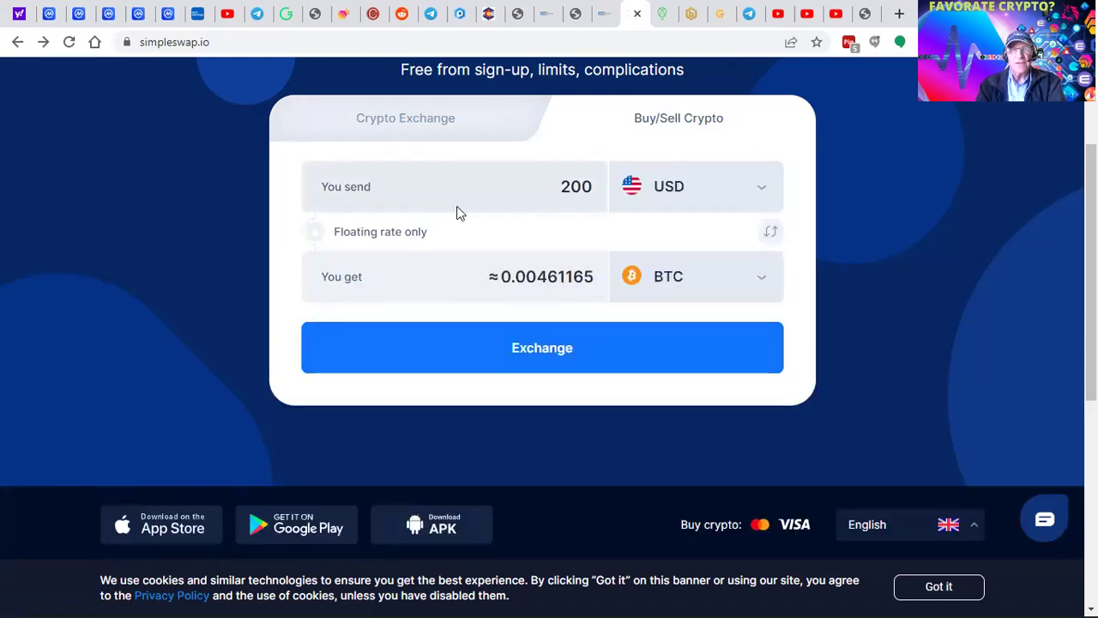
click(764, 284)
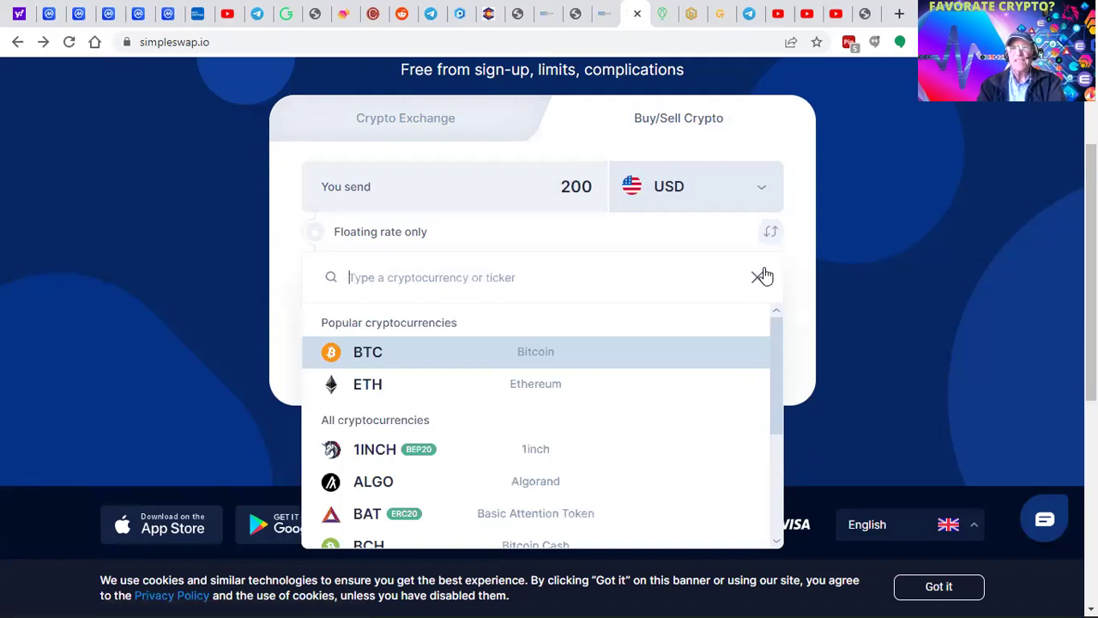
click(374, 192)
key(Delete)
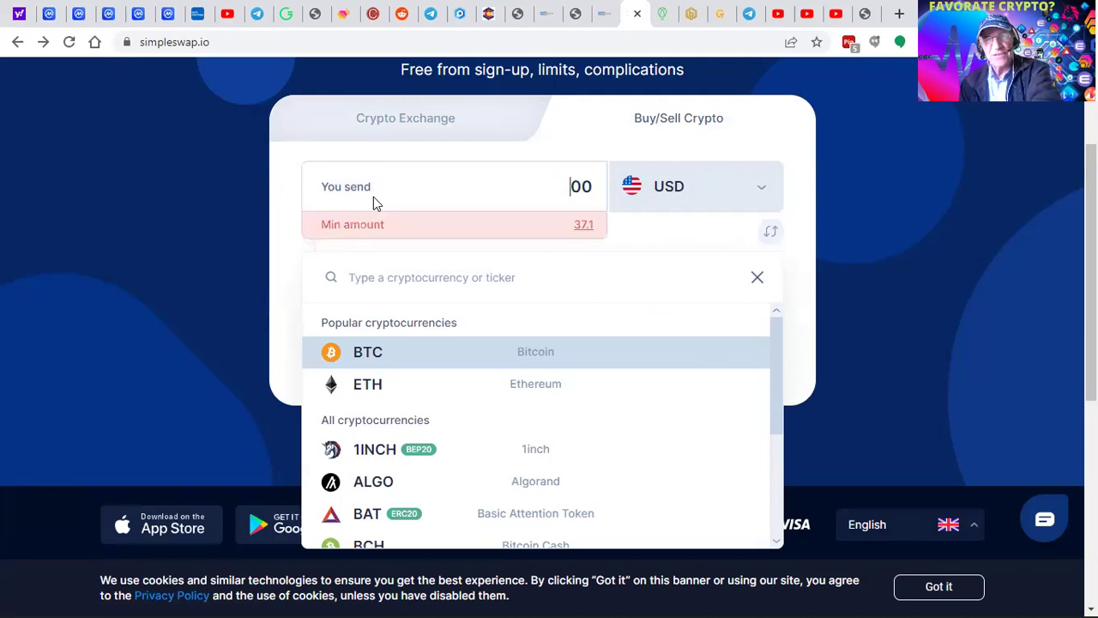
text(10)
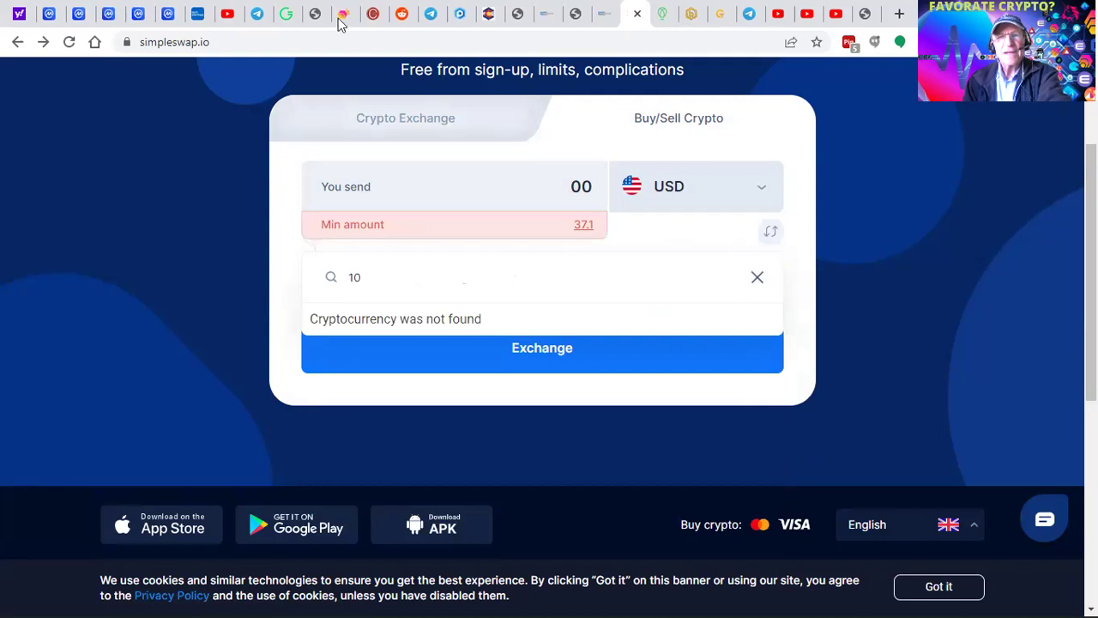
click(594, 189)
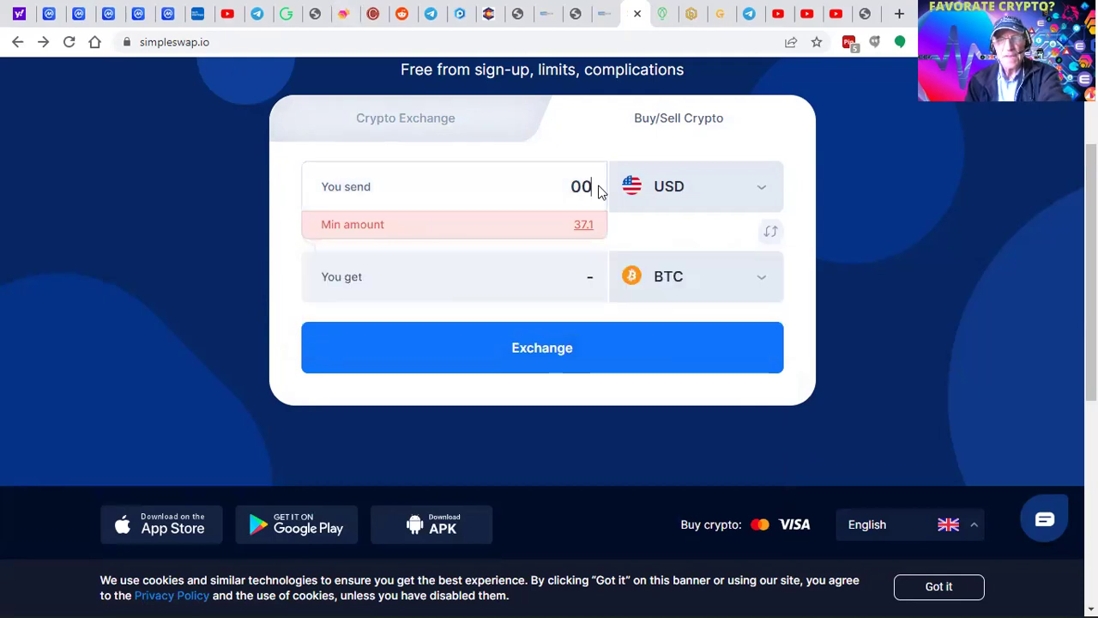
key(BackSpace)
key(BackSpace)
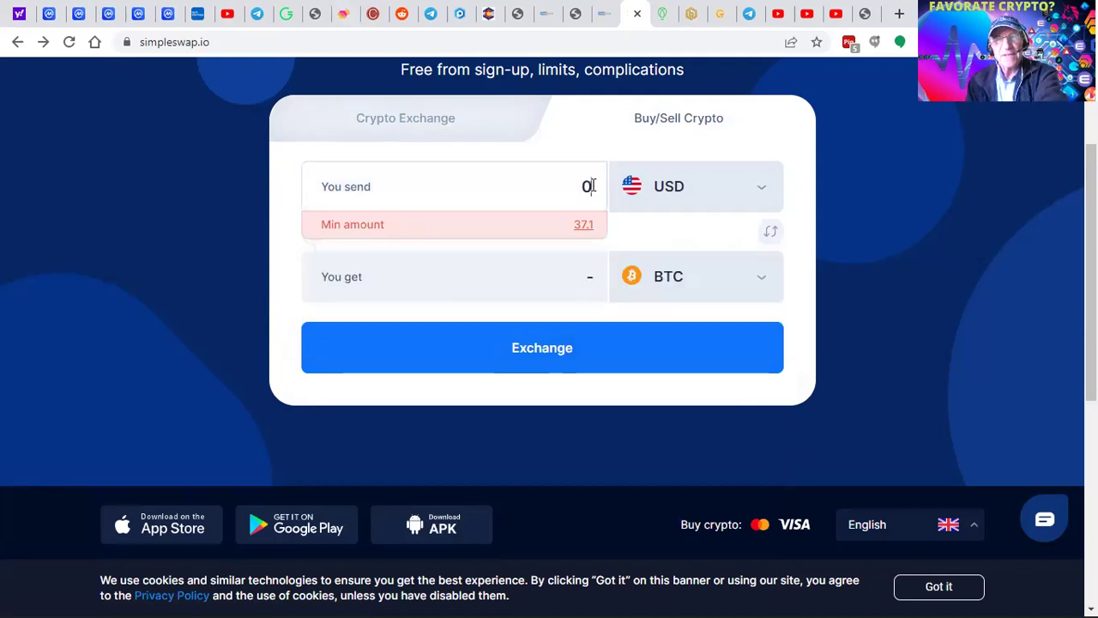
text(1,)
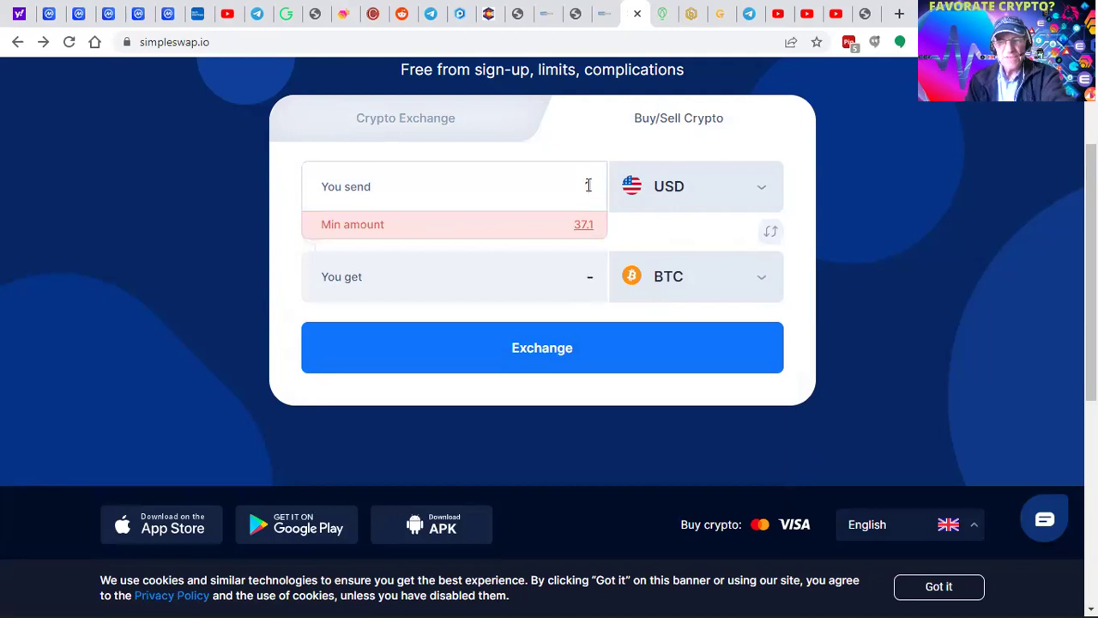
text(000)
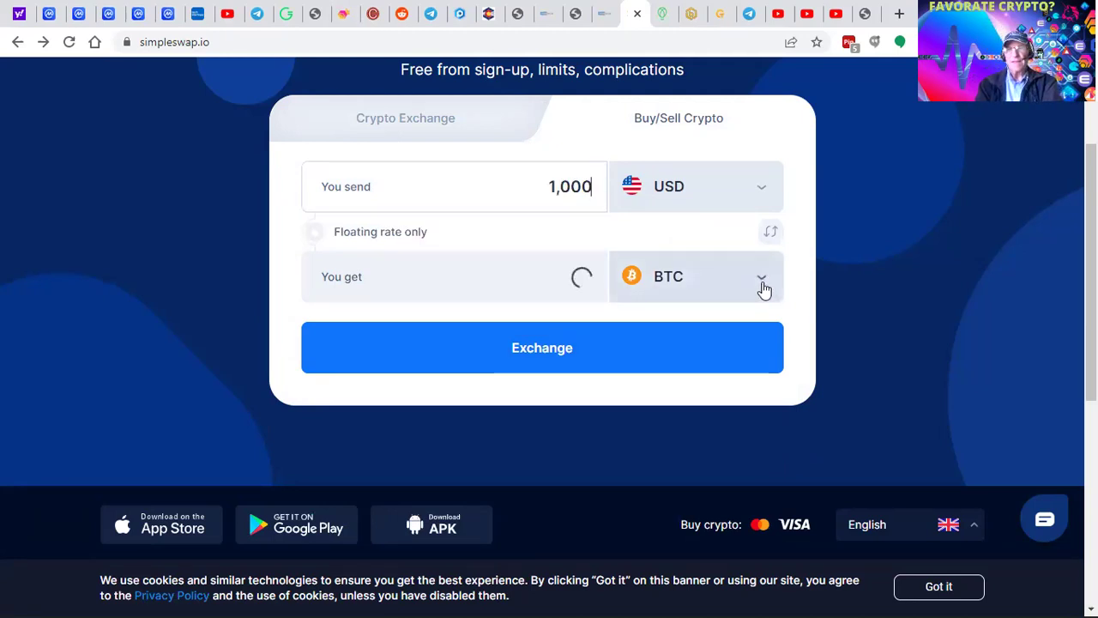
- Select TRX and start exchanging 1,000 USD for about 15,582.61 TRX
click(762, 289)
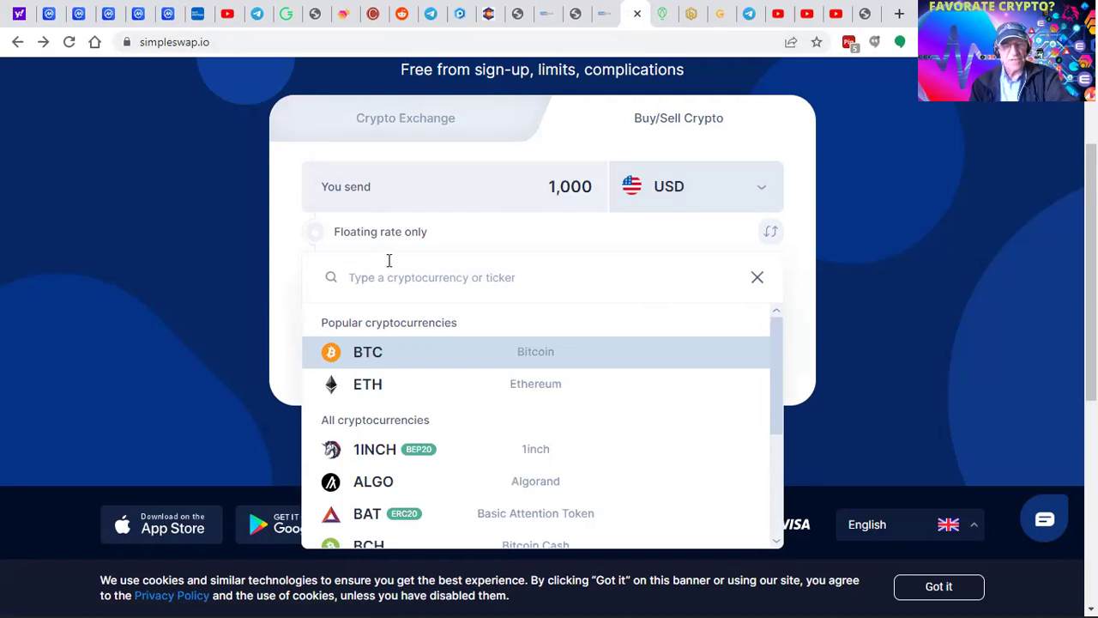
text(trx)
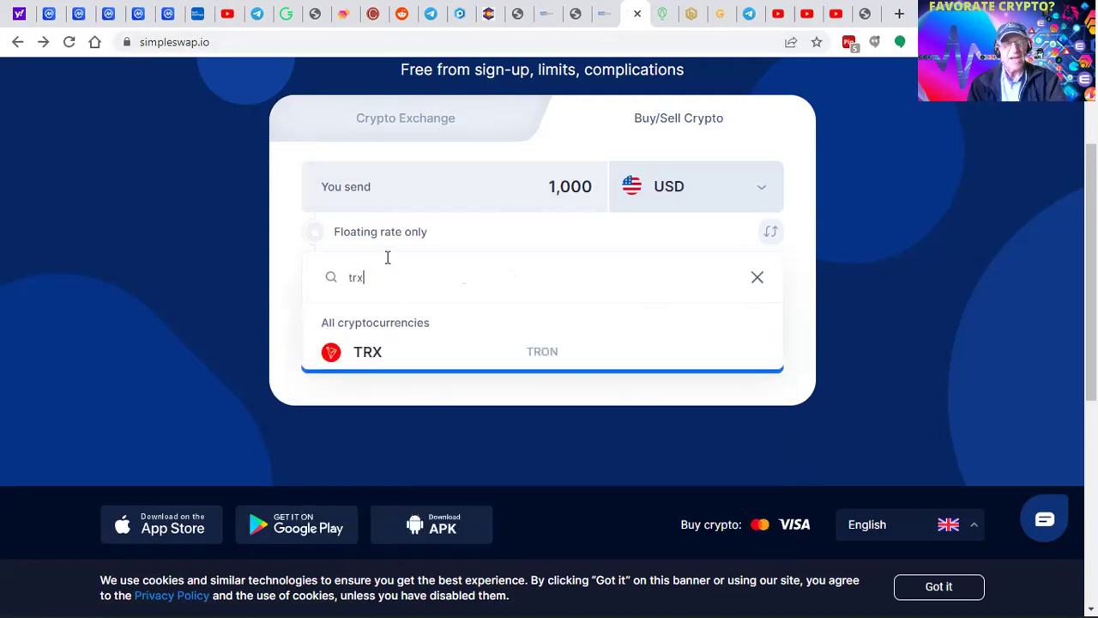
click(347, 367)
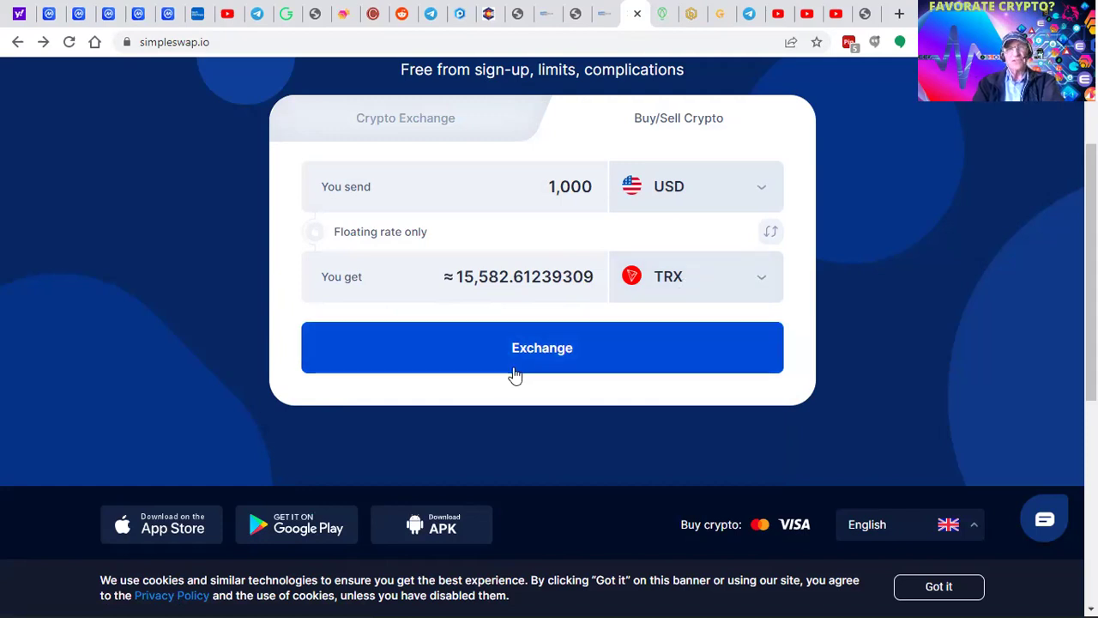
click(543, 352)
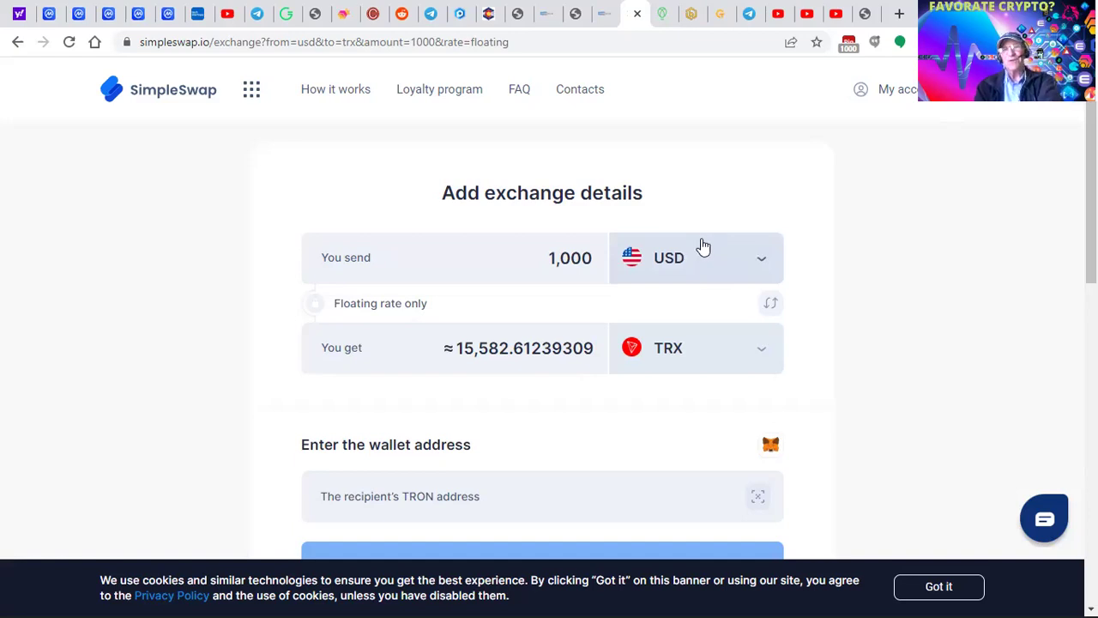
- Paste the recipient's TRON wallet address and create the 1000 USD TRX exchange
scroll(662, 335, down, 2)
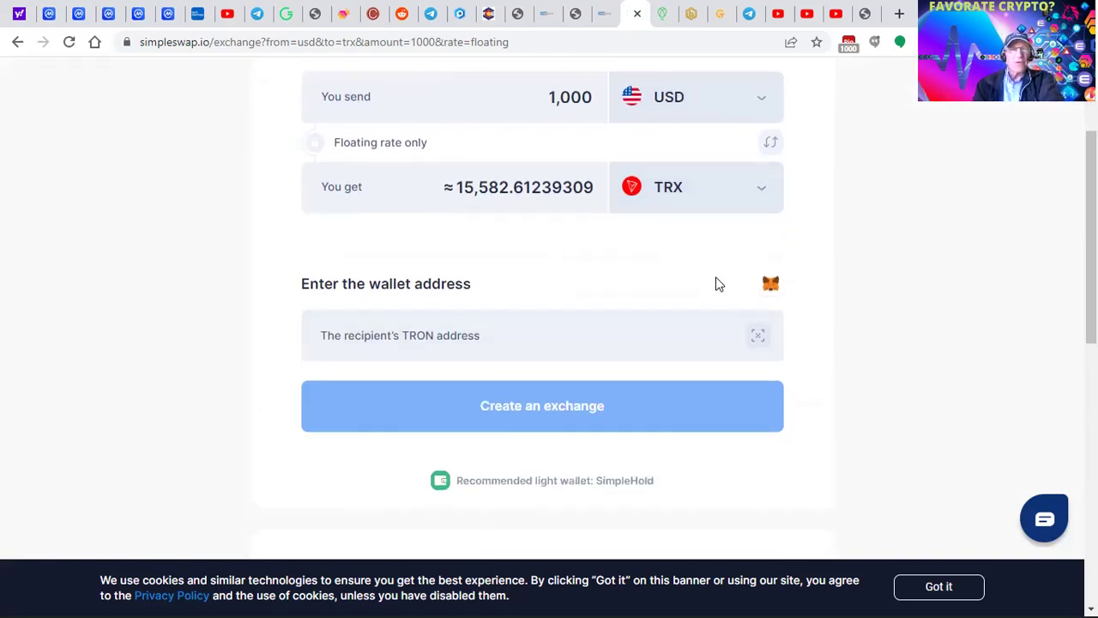
click(349, 340)
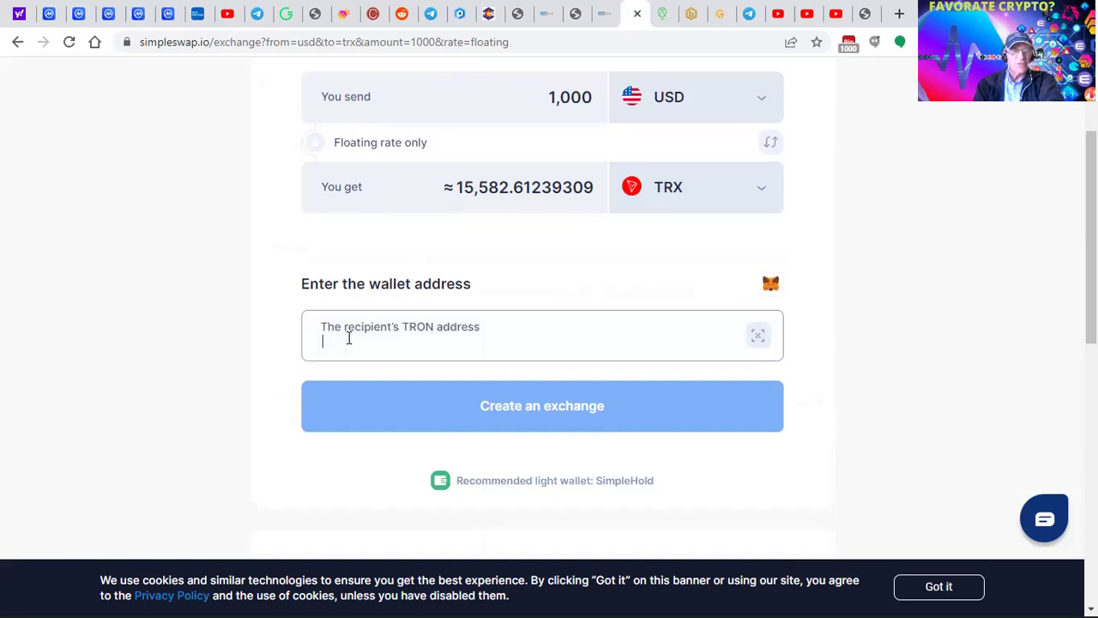
text(TPt7353WVUgWp3X9jgk4Yhuw2grB8JChZX)
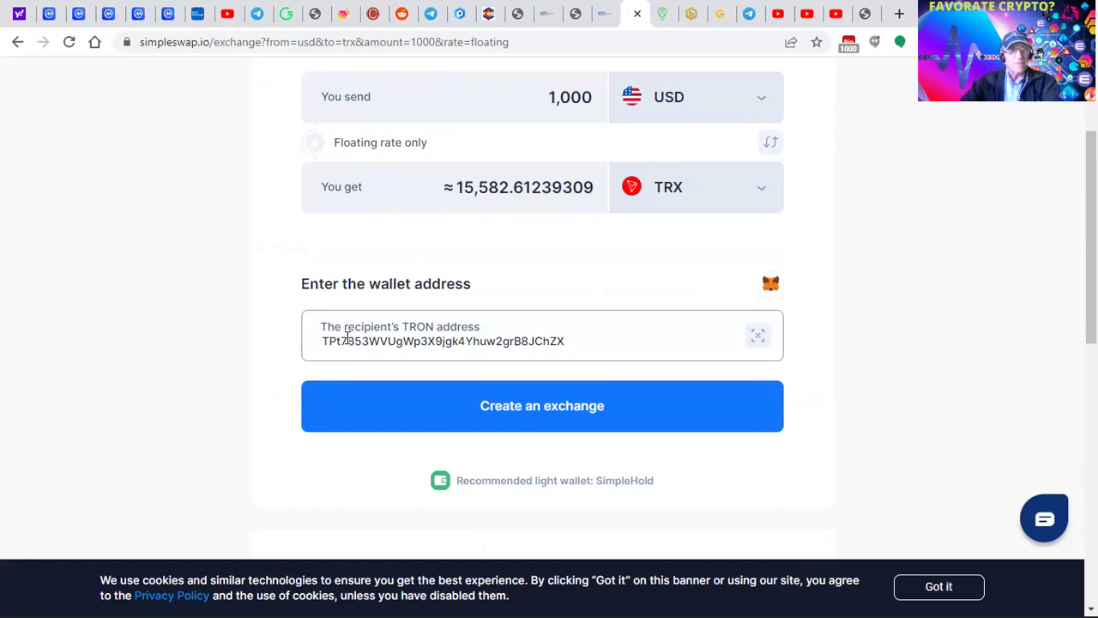
click(548, 404)
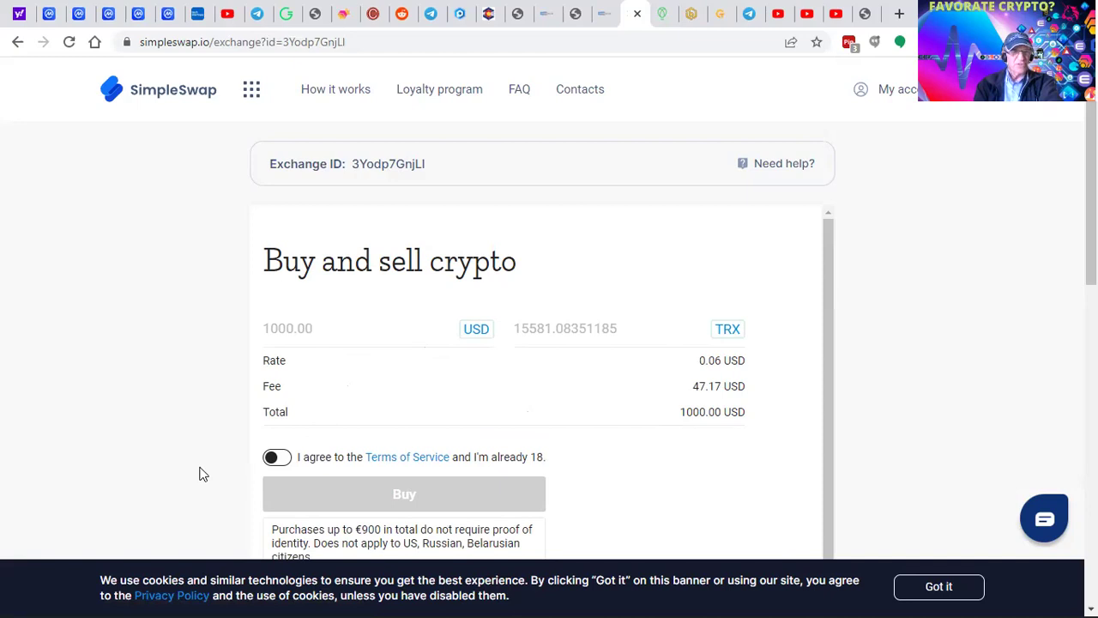
- Accept the terms of service and proceed to buy the TRX
click(282, 461)
click(283, 462)
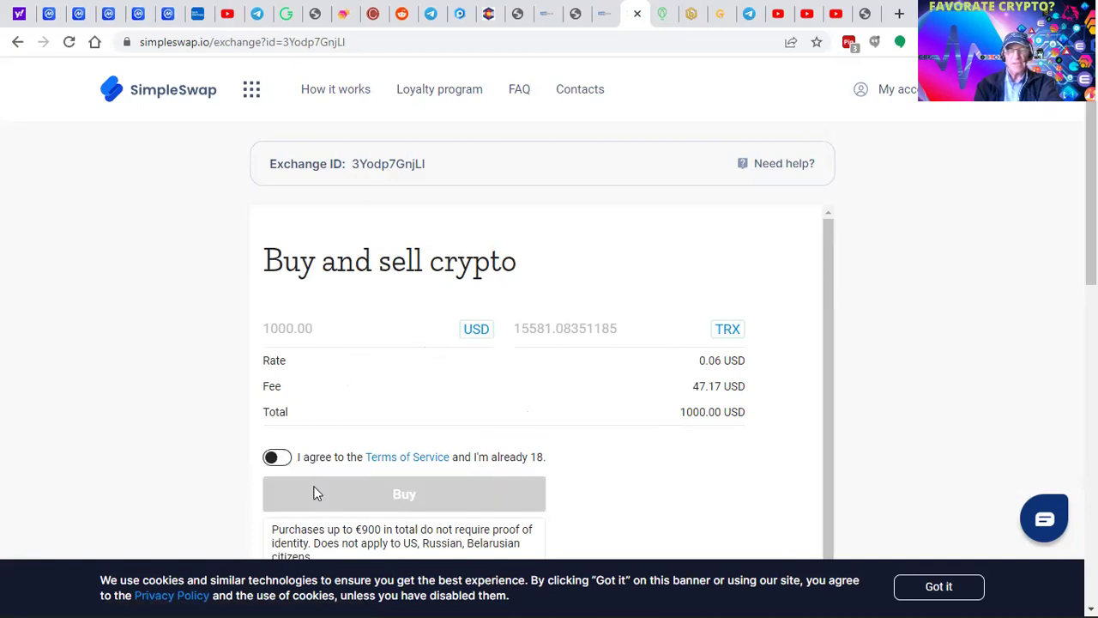
click(284, 459)
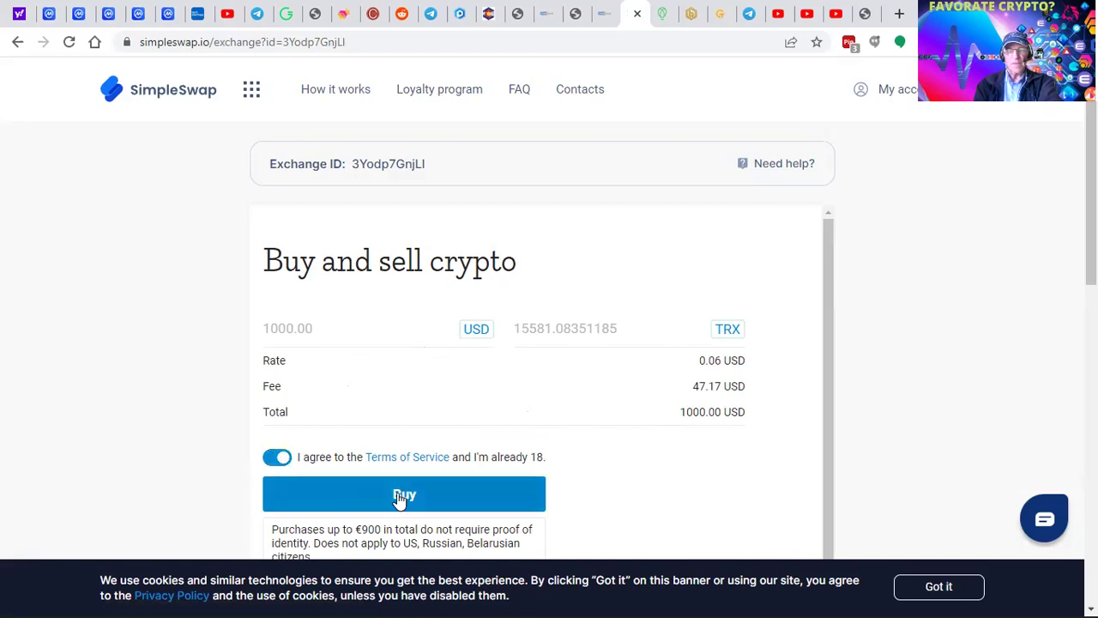
click(400, 497)
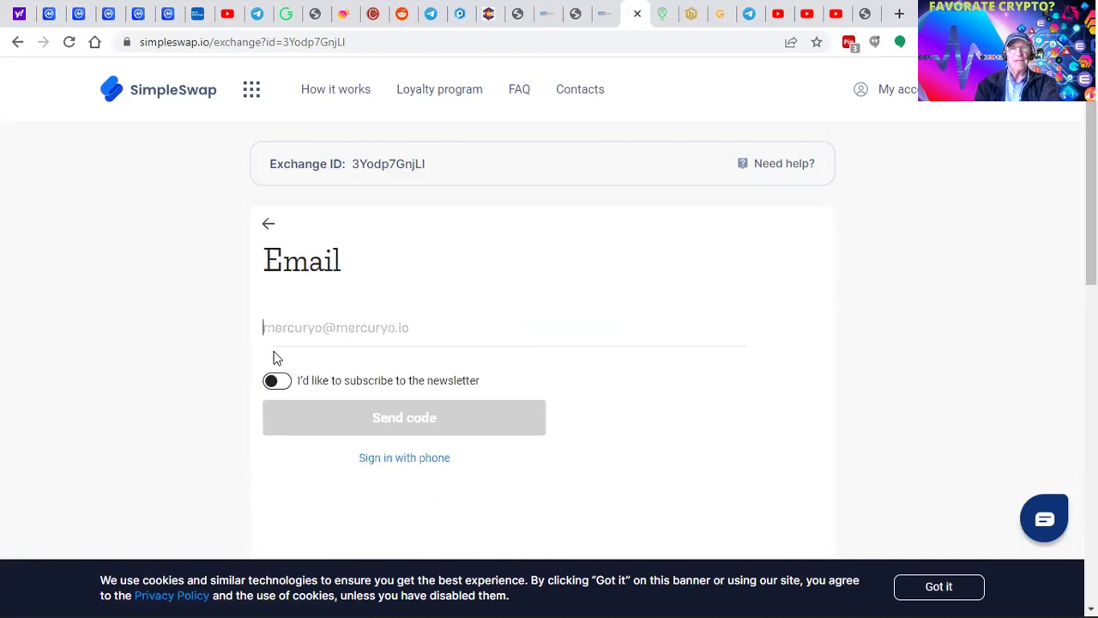
- Opt into the newsletter, fill in the saved Gmail address, and request the verification code
click(283, 383)
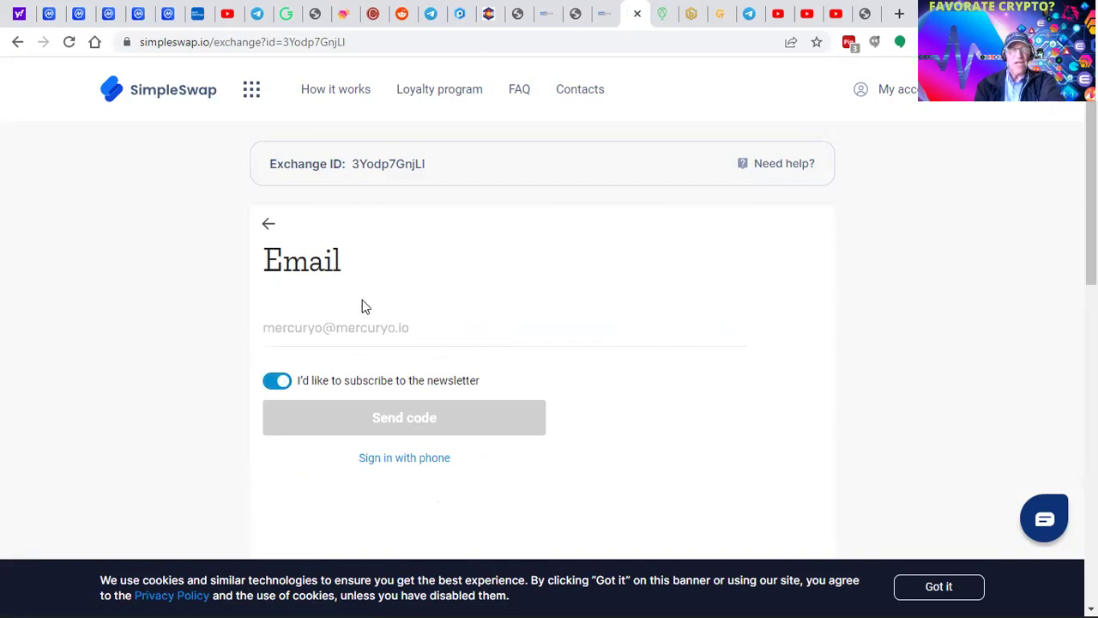
click(335, 335)
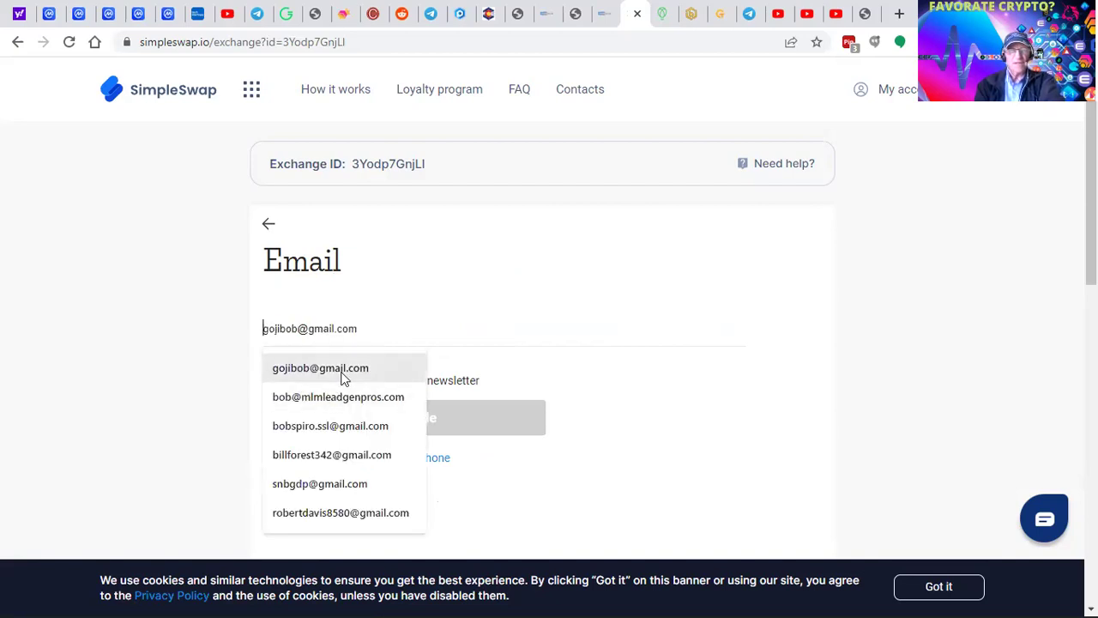
click(344, 372)
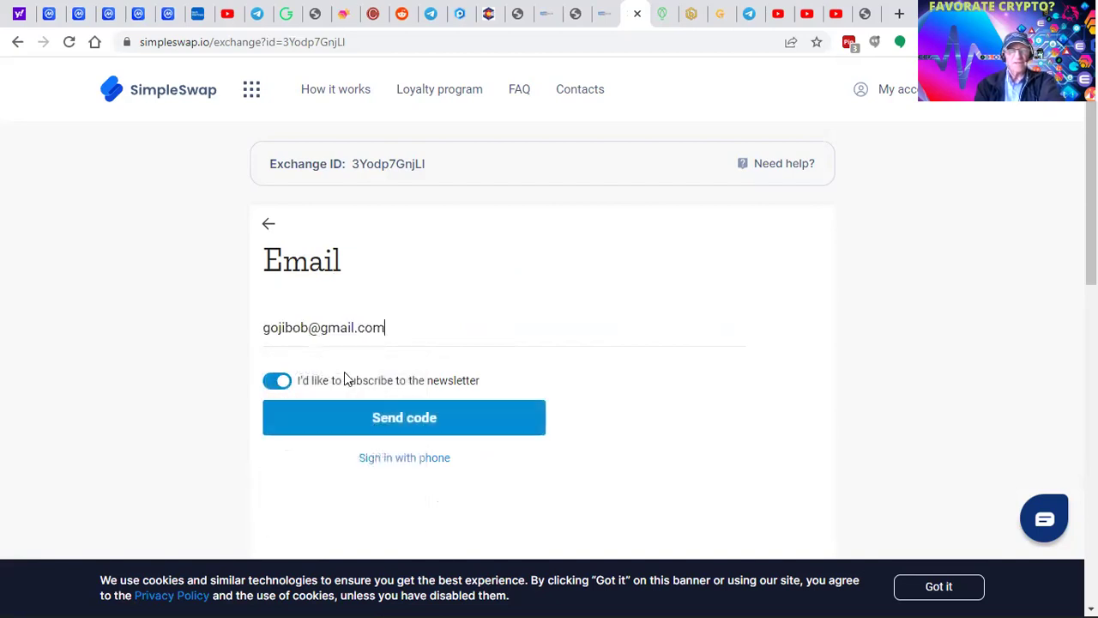
click(414, 433)
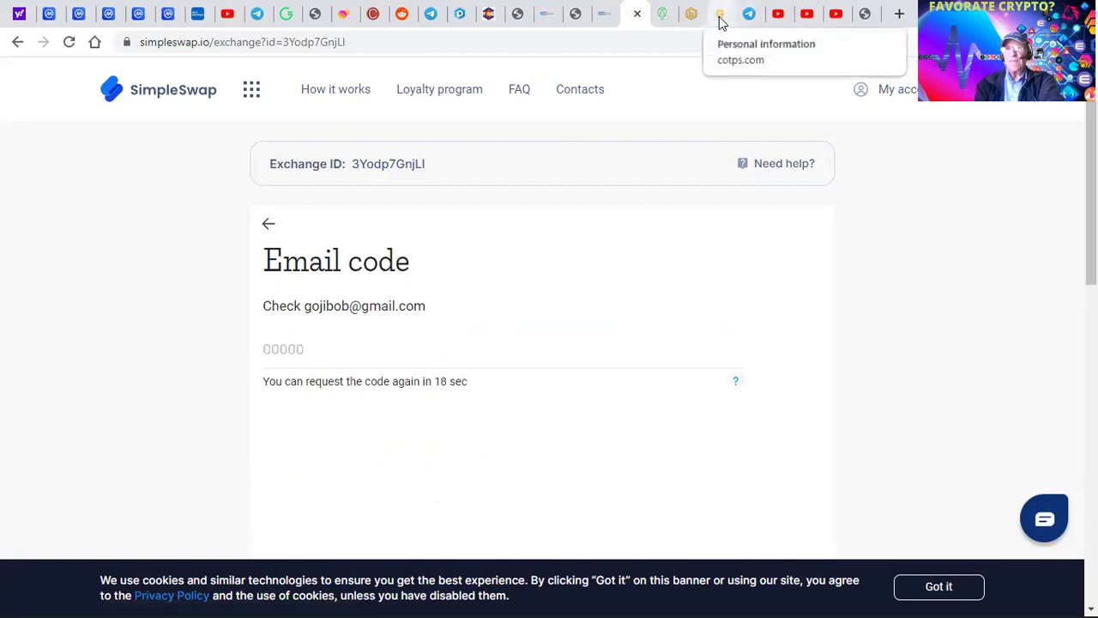
- Open the Gmail inbox in a new browser tab
click(900, 13)
text(gm)
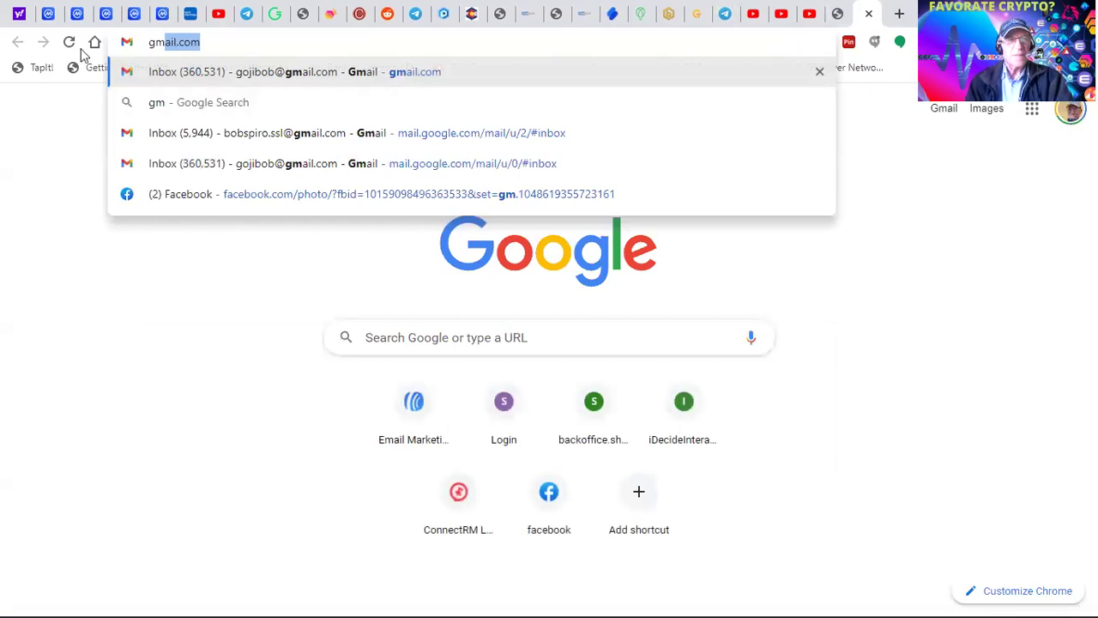
click(331, 78)
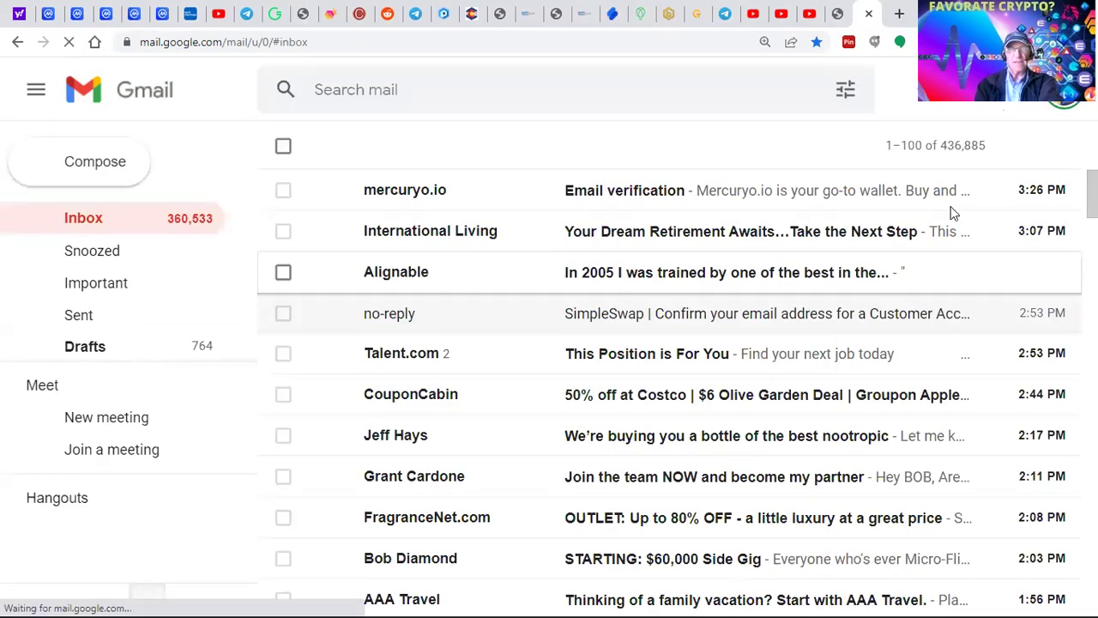
- Open the mercuryo.io Email verification message and copy its confirmation code
click(586, 198)
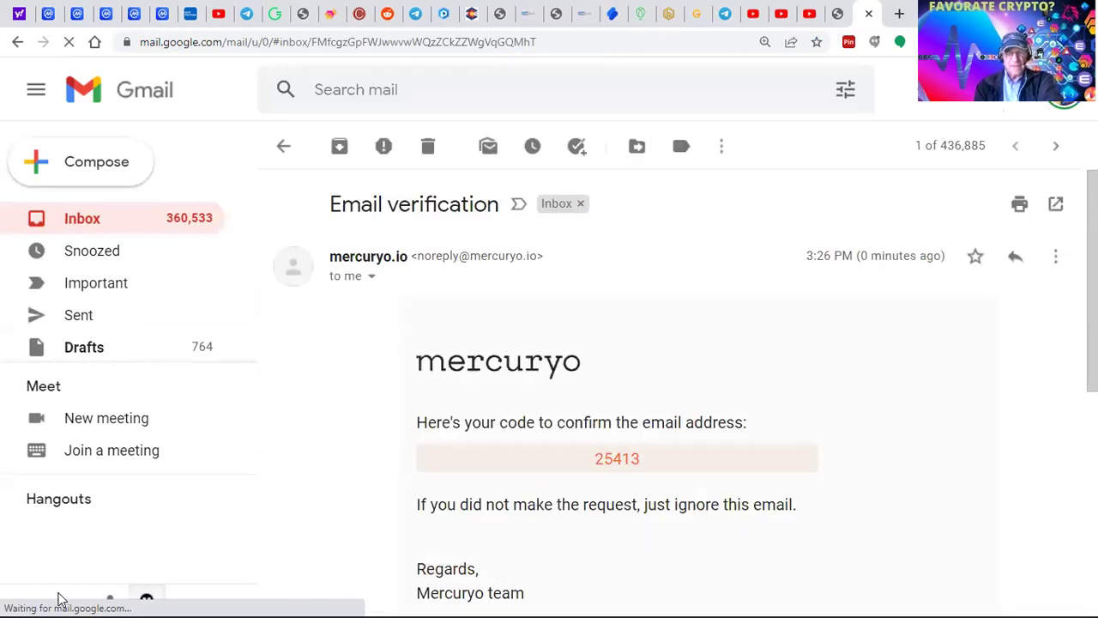
drag(593, 459, 642, 457)
right_click(635, 460)
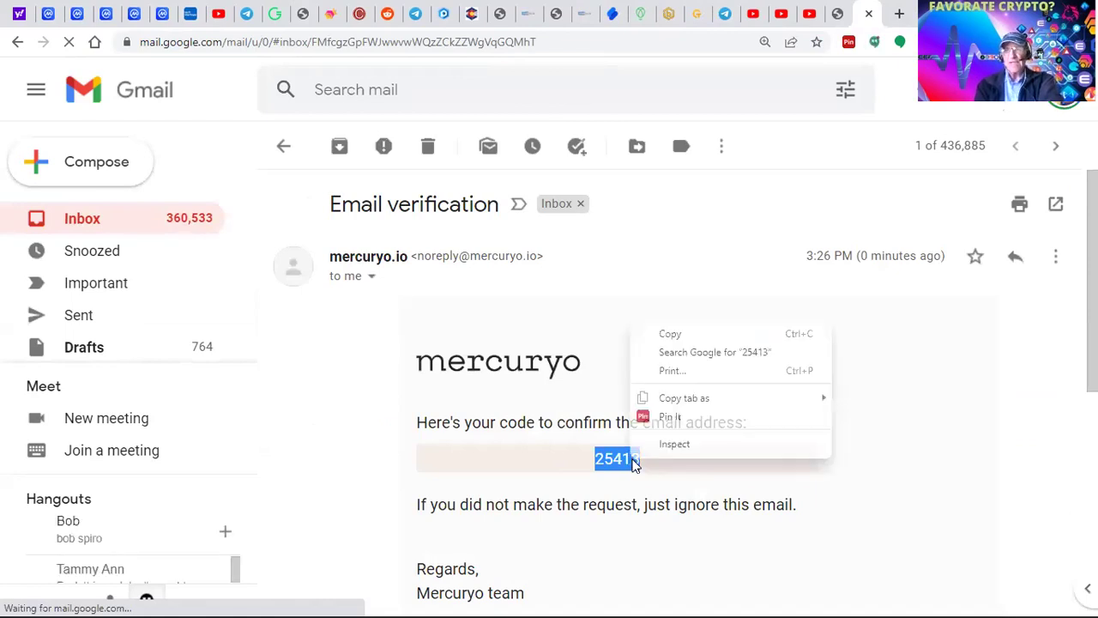
click(663, 334)
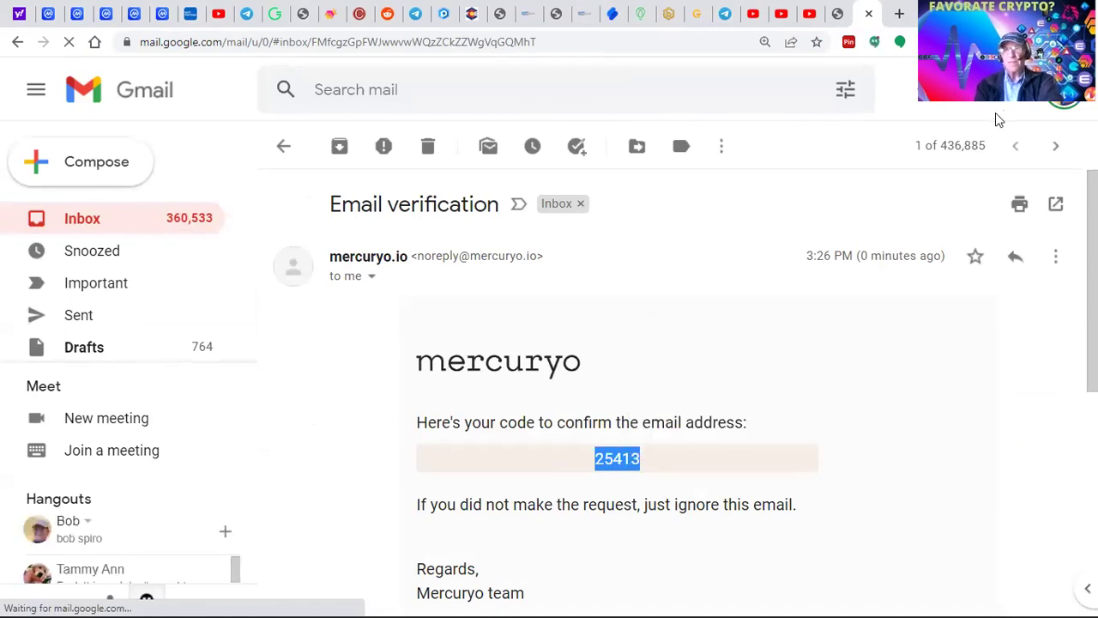
- Paste the copied confirmation code into SimpleSwap's Email code field
click(613, 25)
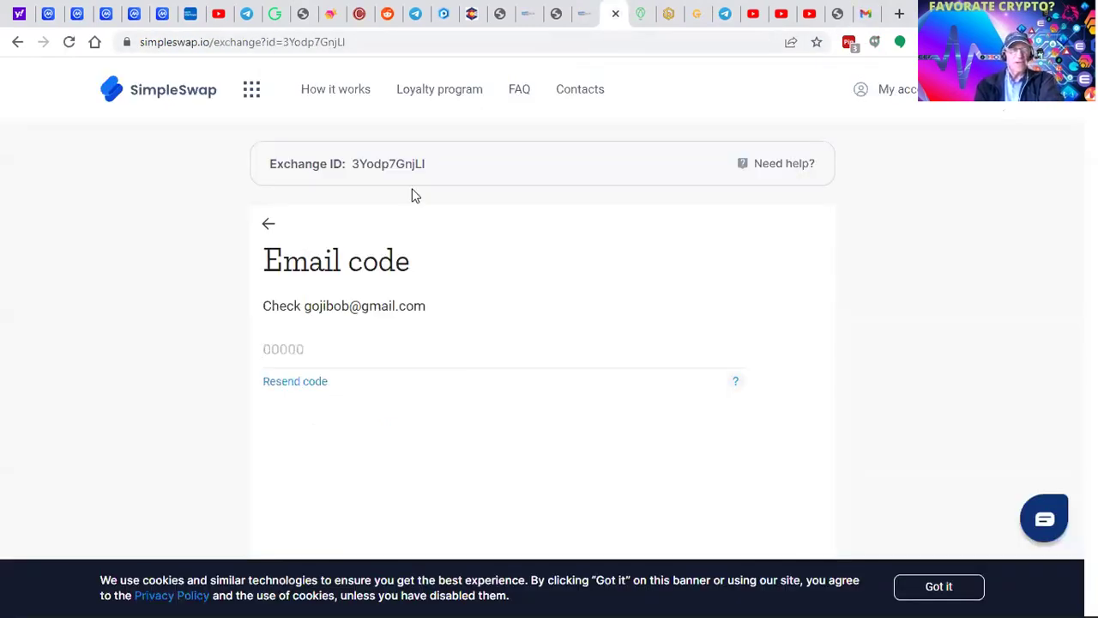
click(297, 349)
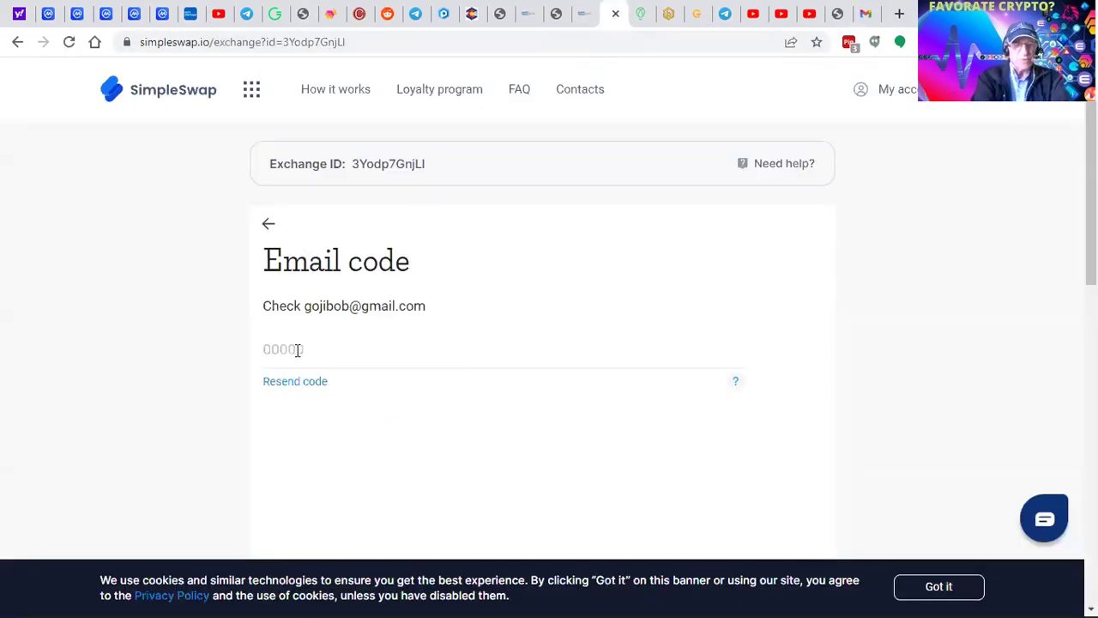
key(ctrl+v)
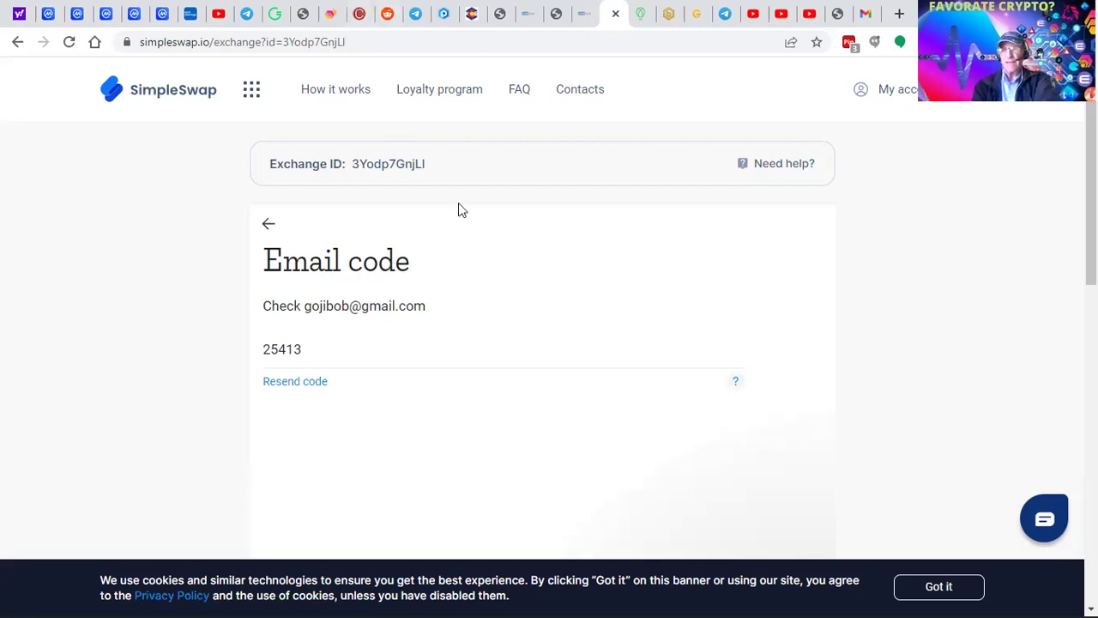
- Dismiss the Mercuryo chat message and look over the page, briefly checking the alntraffic video tab
scroll(549, 343, down, 3)
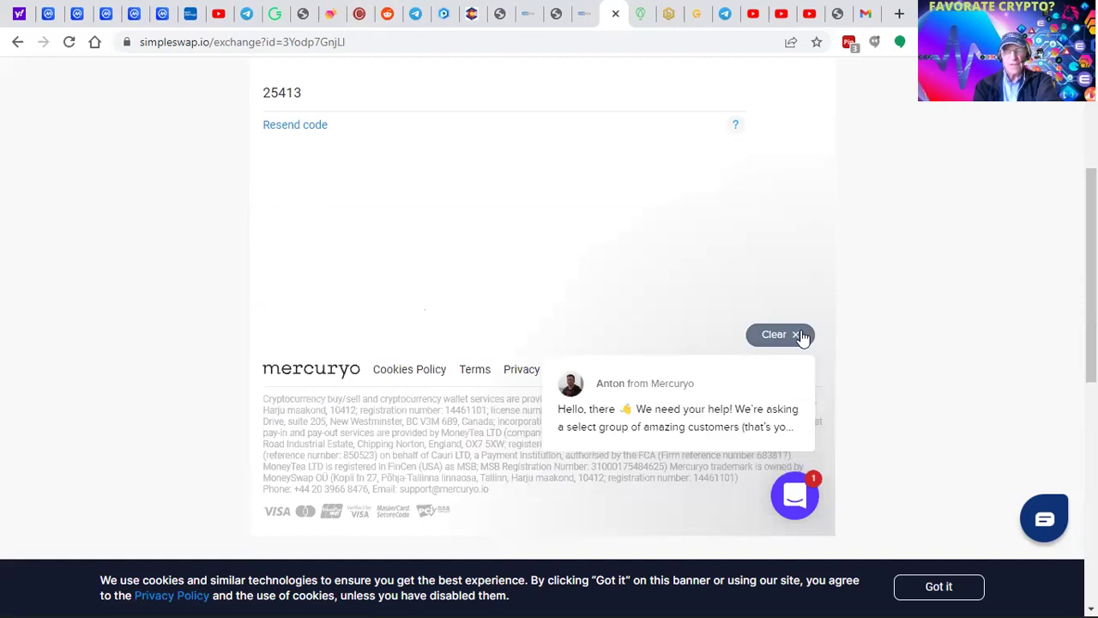
click(796, 334)
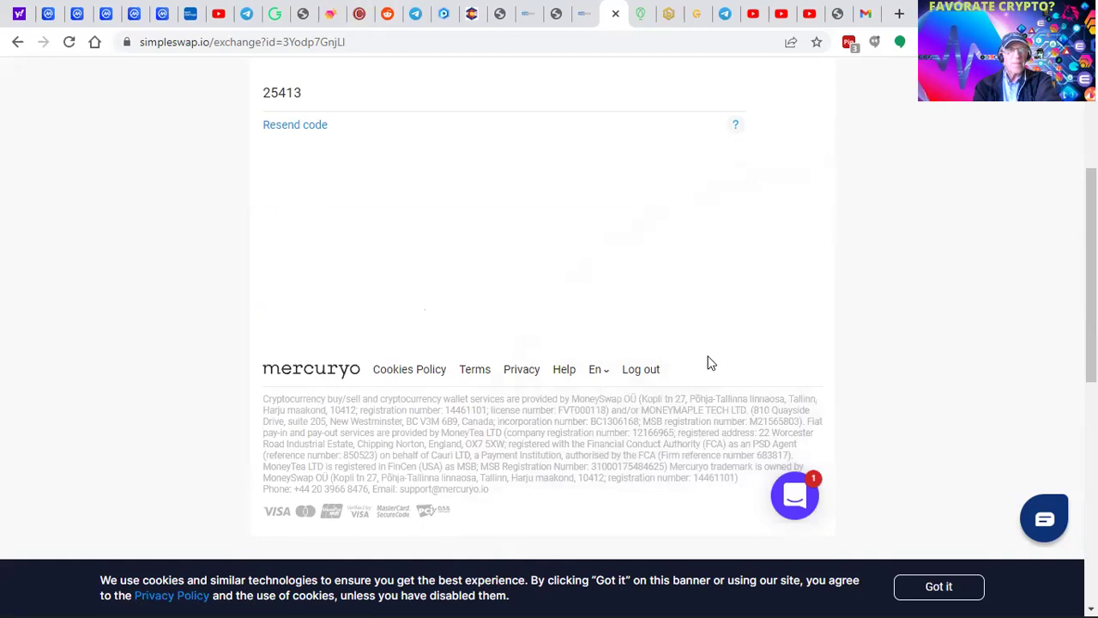
scroll(716, 361, down, 1)
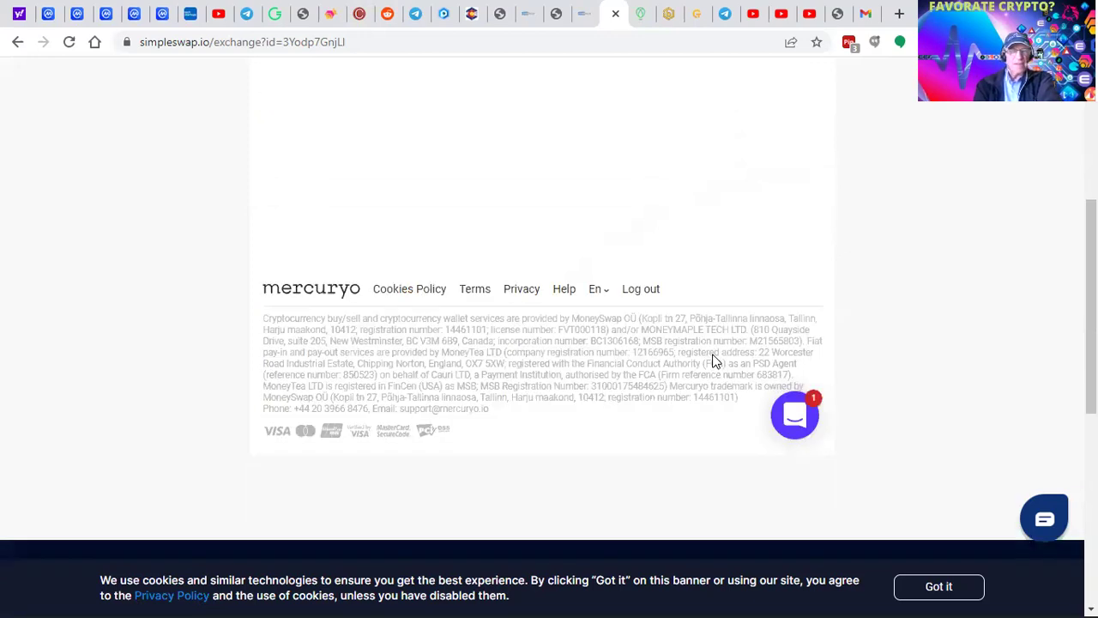
scroll(715, 361, up, 4)
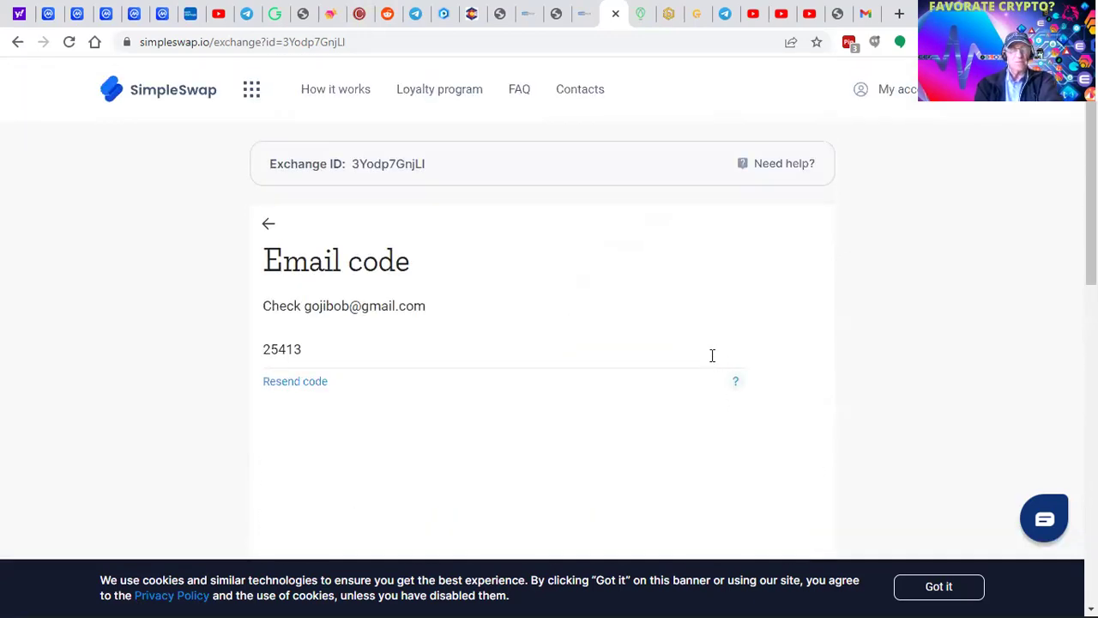
scroll(890, 265, down, 1)
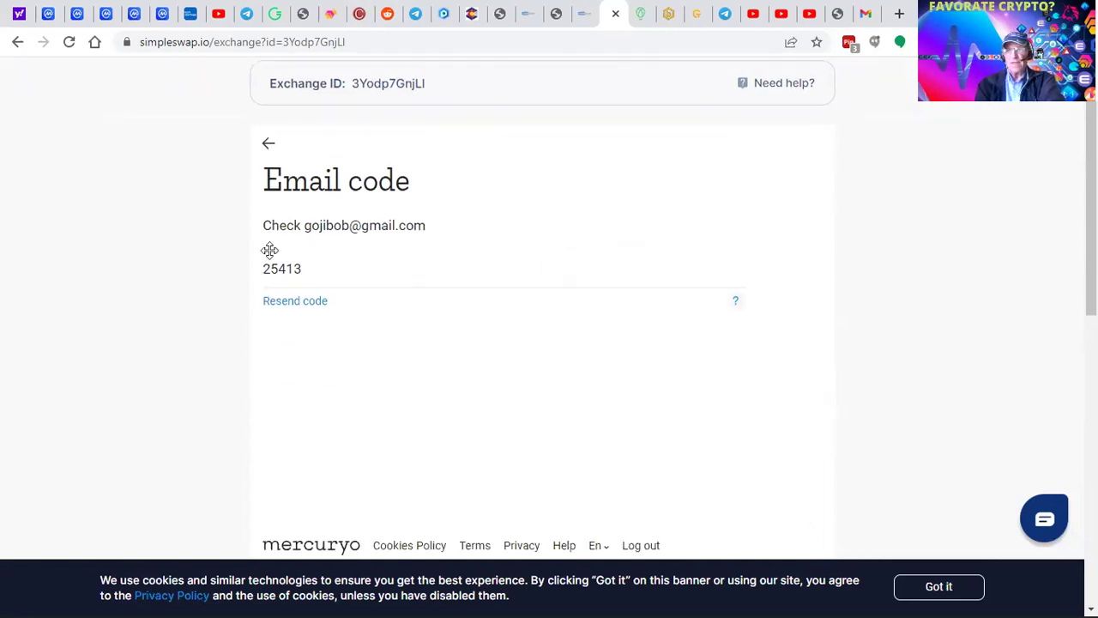
scroll(540, 300, down, 3)
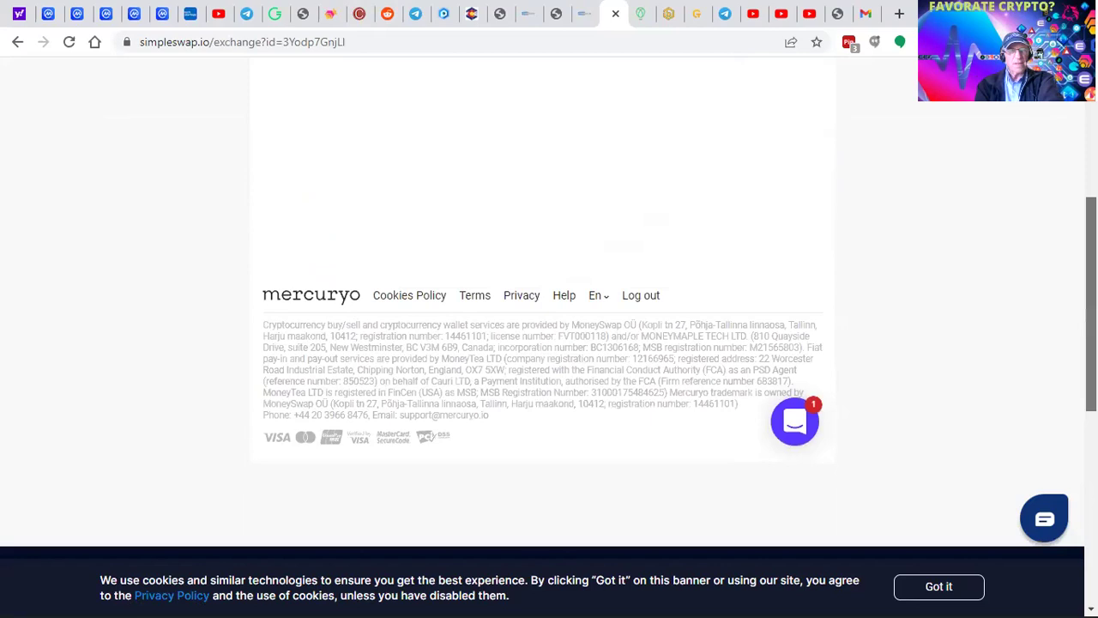
scroll(549, 301, up, 4)
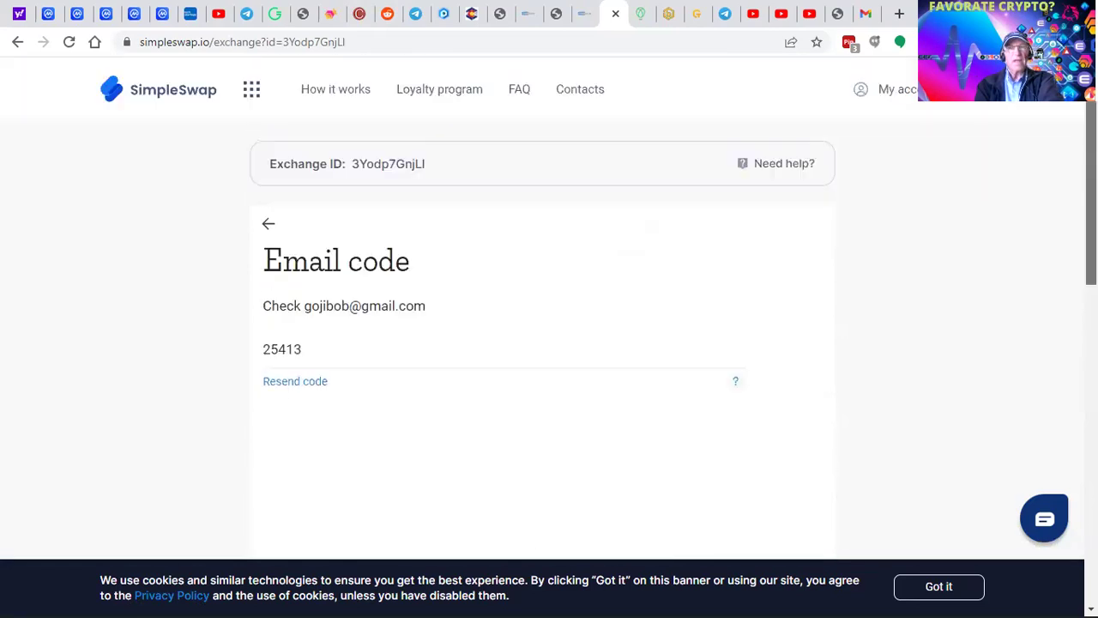
right_click(830, 186)
key(Escape)
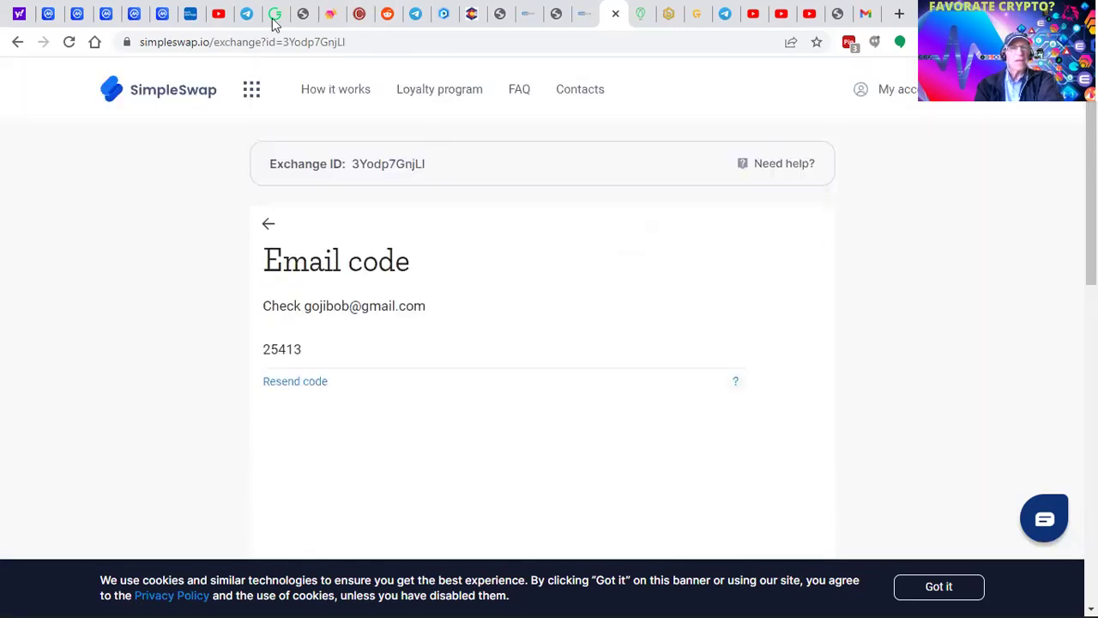
click(587, 26)
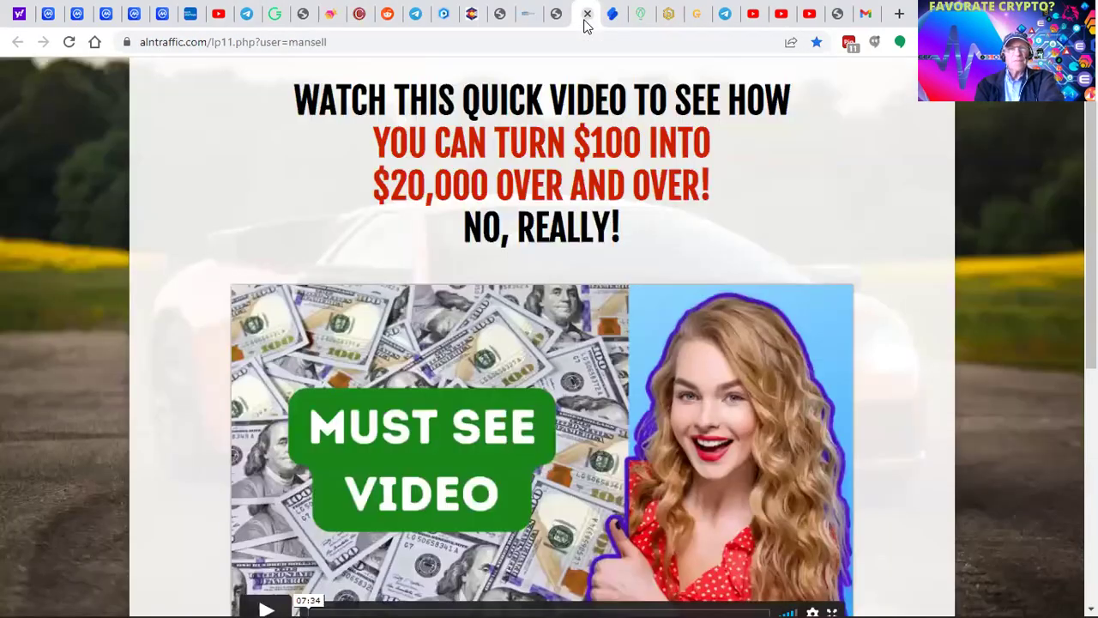
click(613, 24)
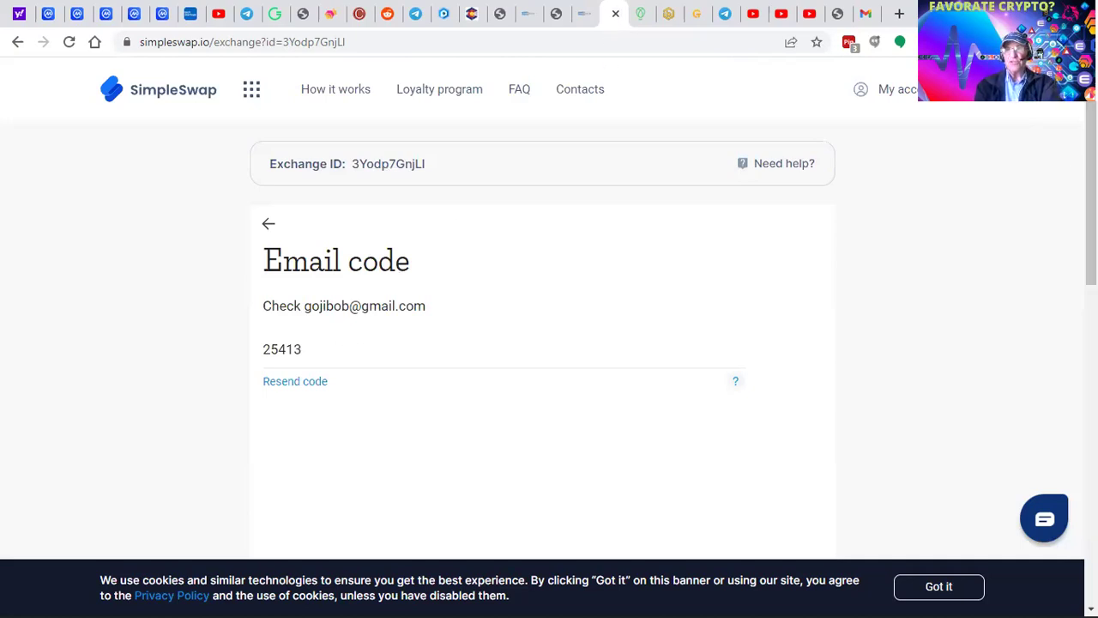
- Open TronLink from the extensions menu and return from Receive to the main wallet overview
click(875, 41)
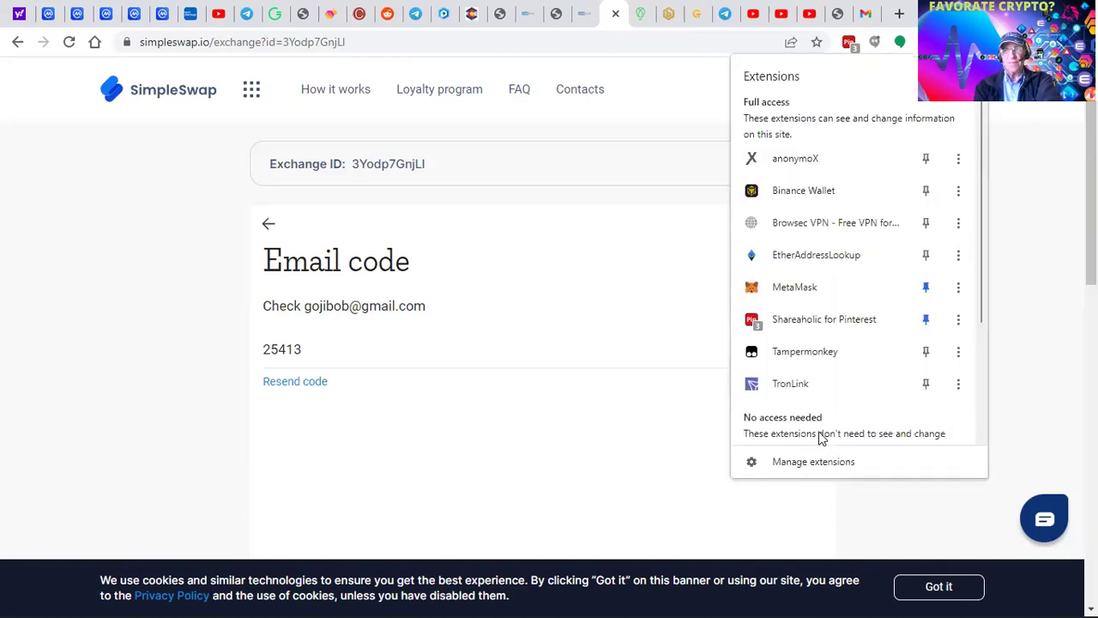
click(793, 389)
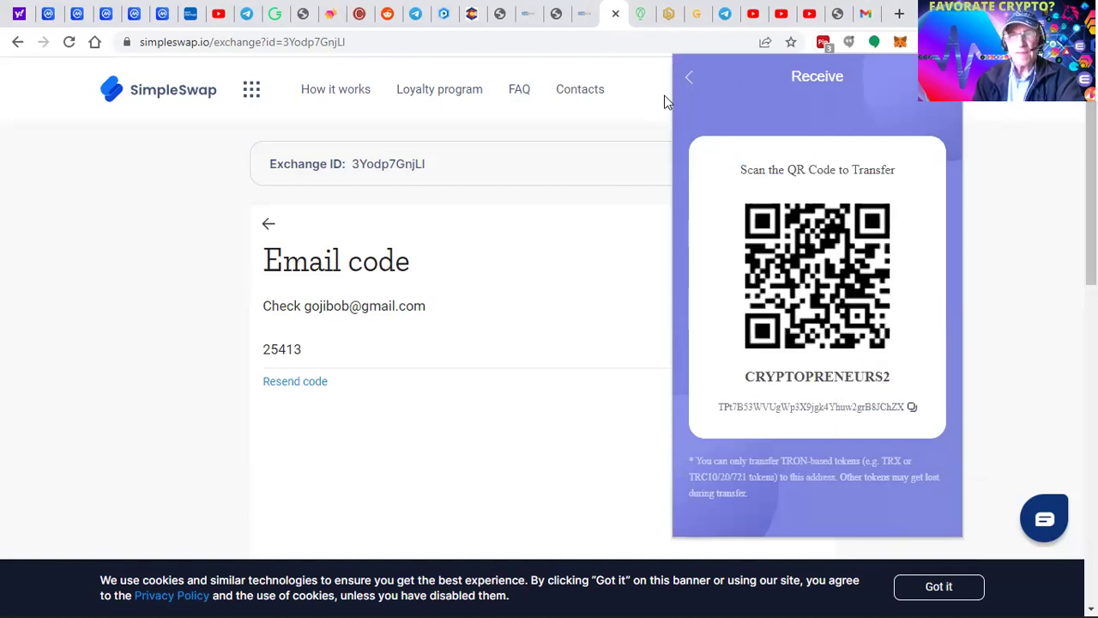
click(691, 80)
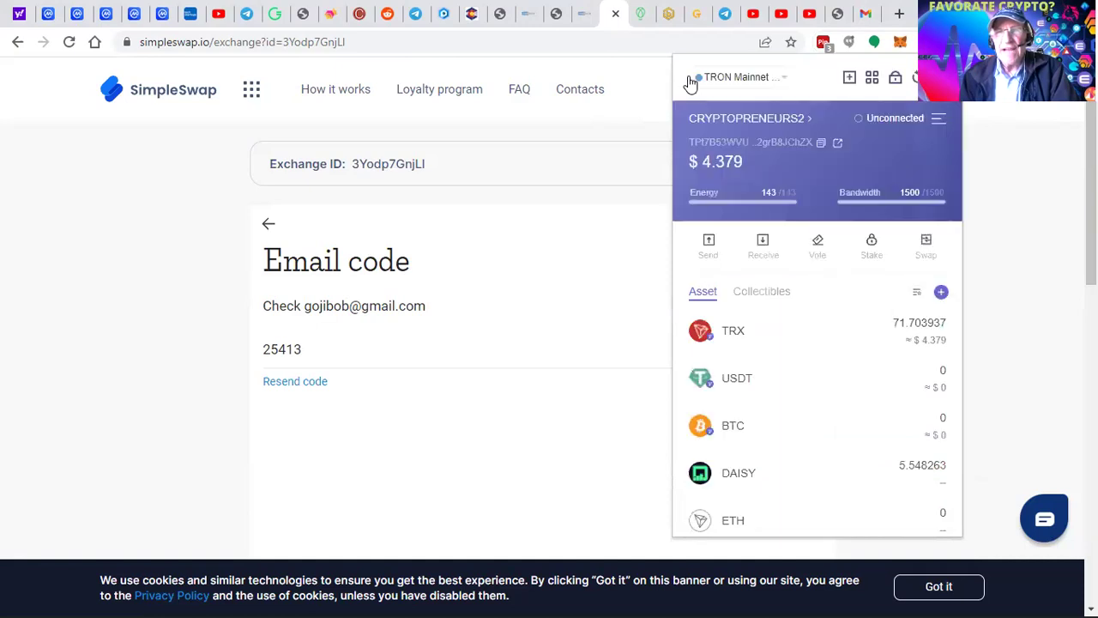
click(691, 81)
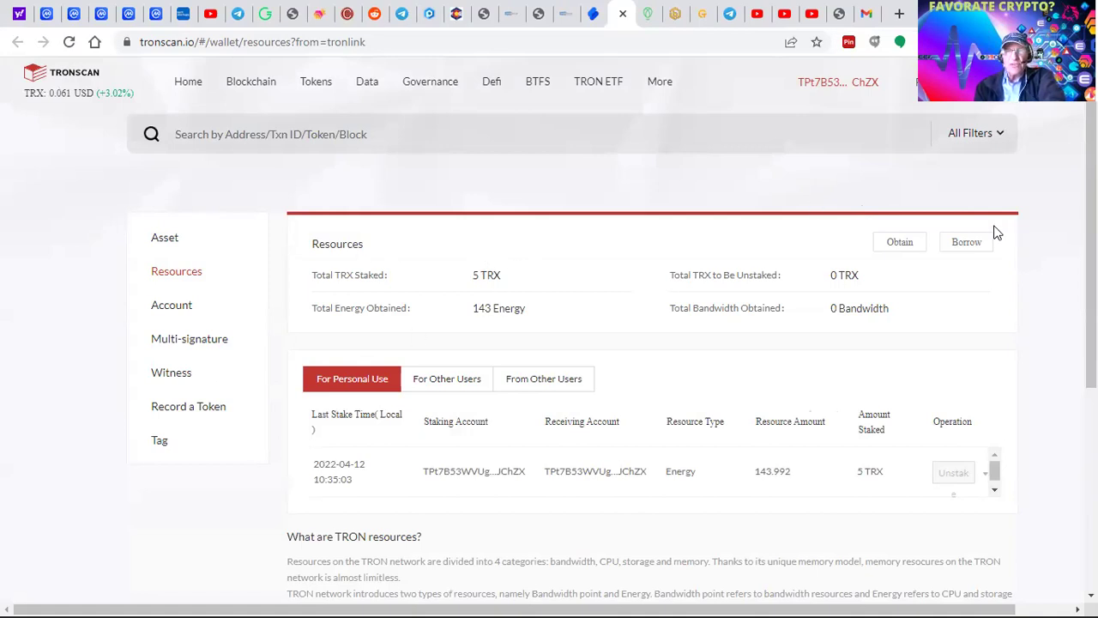
- Try staking 100 TRX for TRON Power and Energy with the 72-hour commitment, then close the form
click(897, 247)
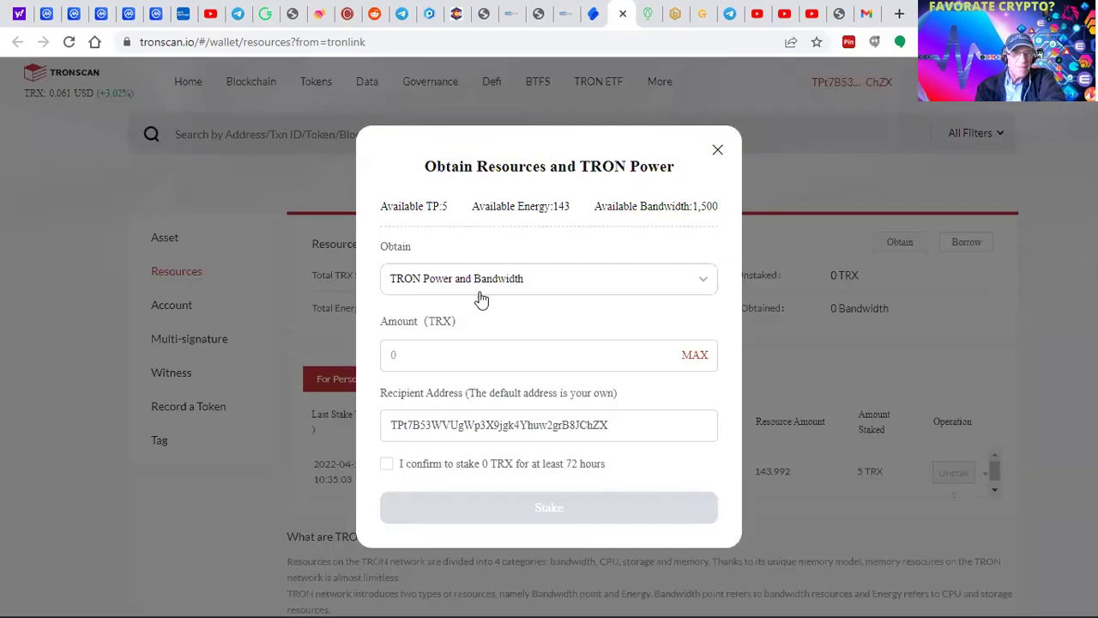
click(700, 285)
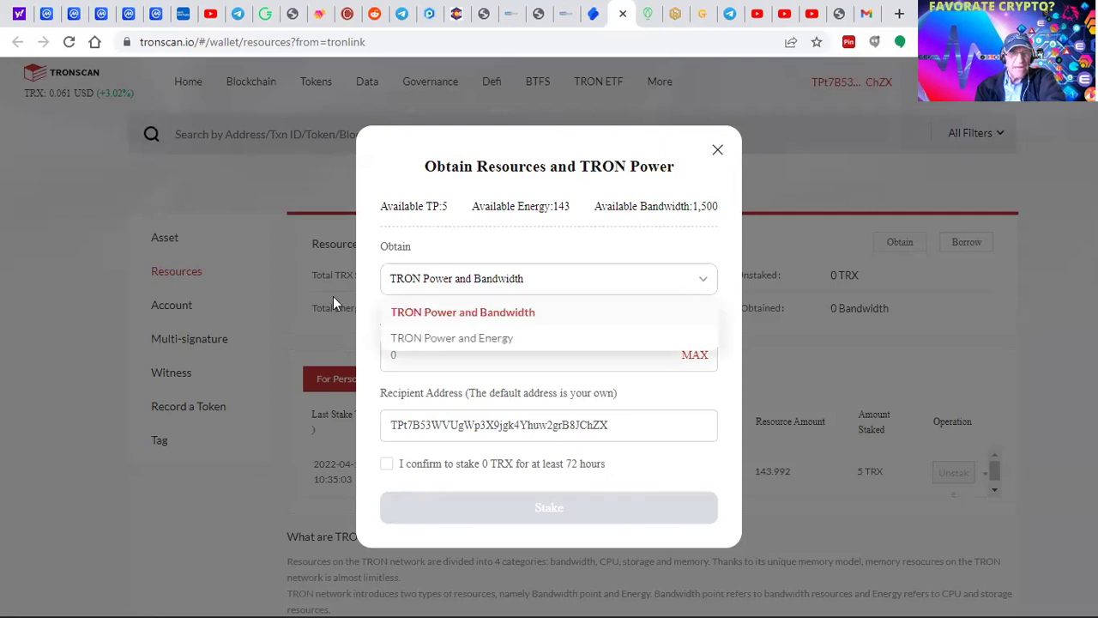
click(426, 338)
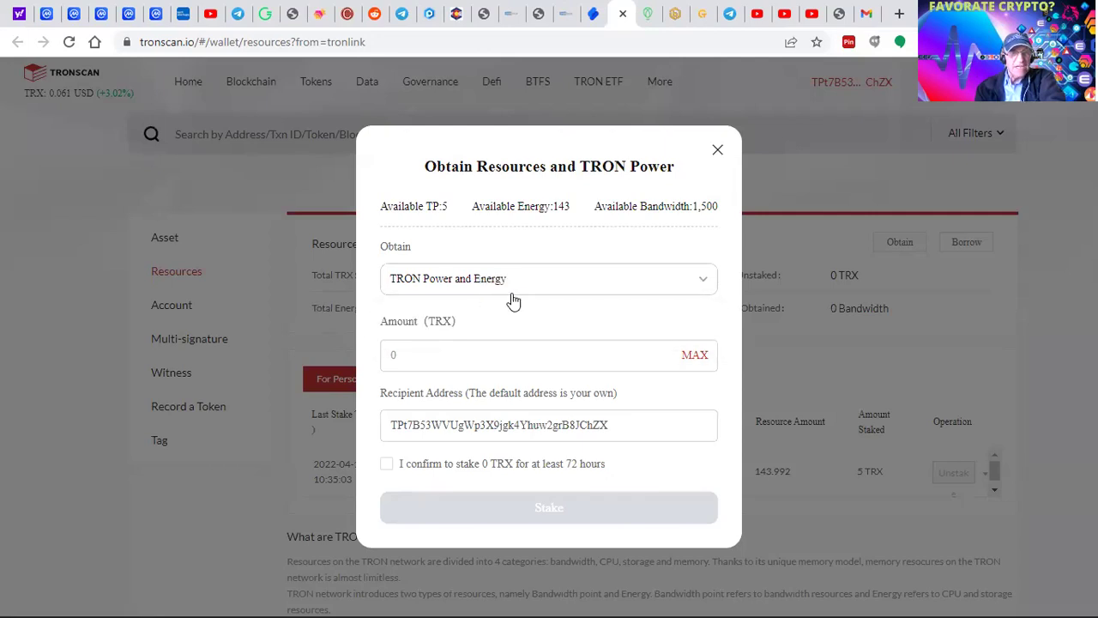
click(414, 369)
text(100)
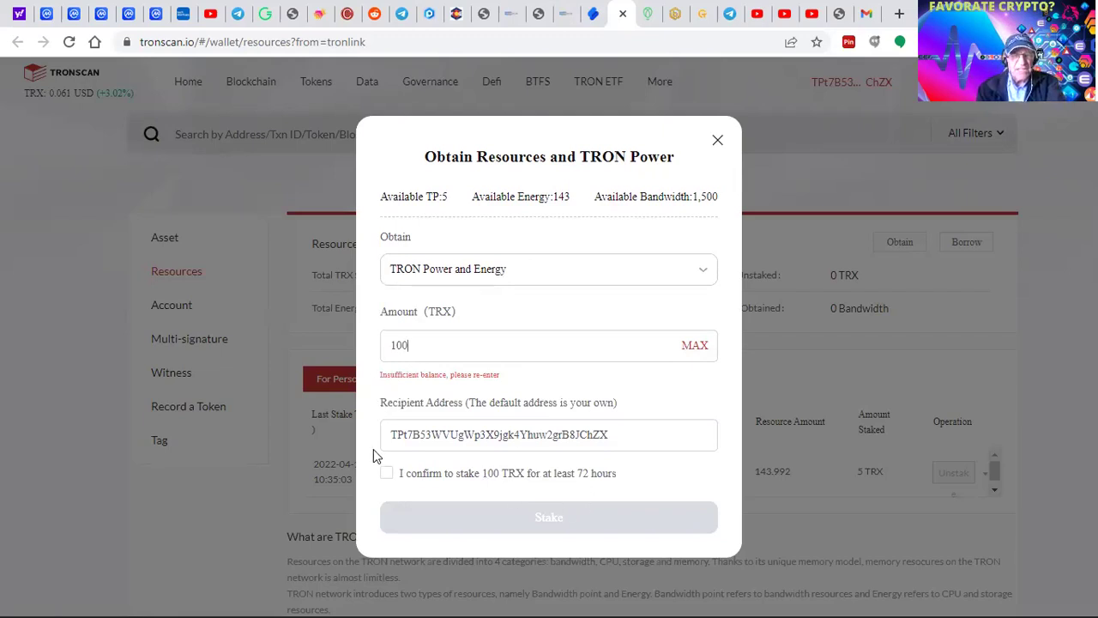
click(387, 475)
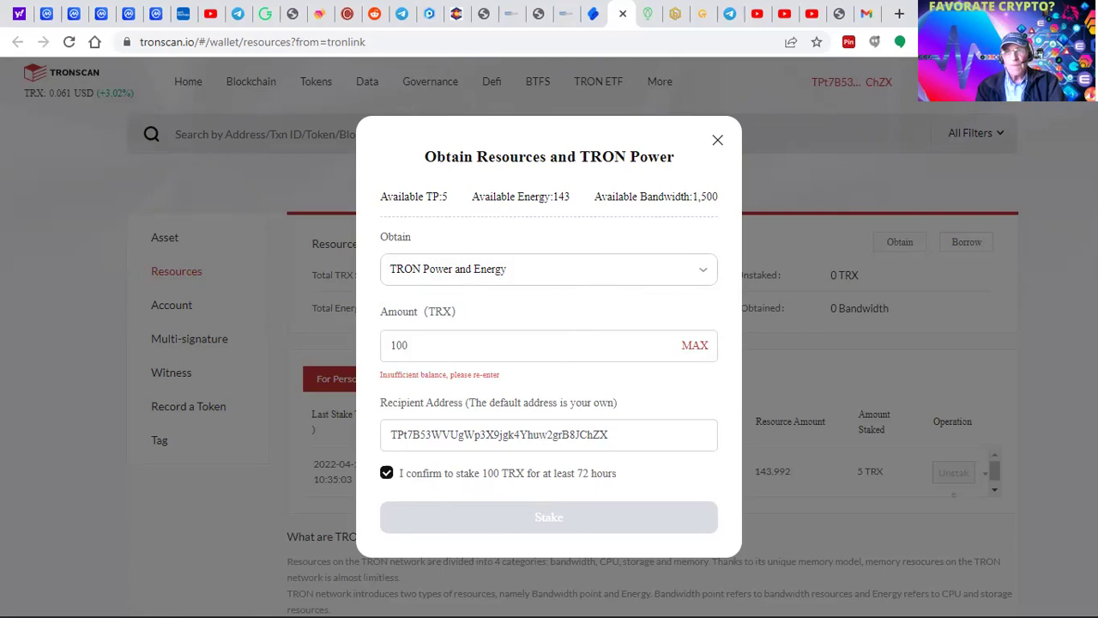
click(719, 140)
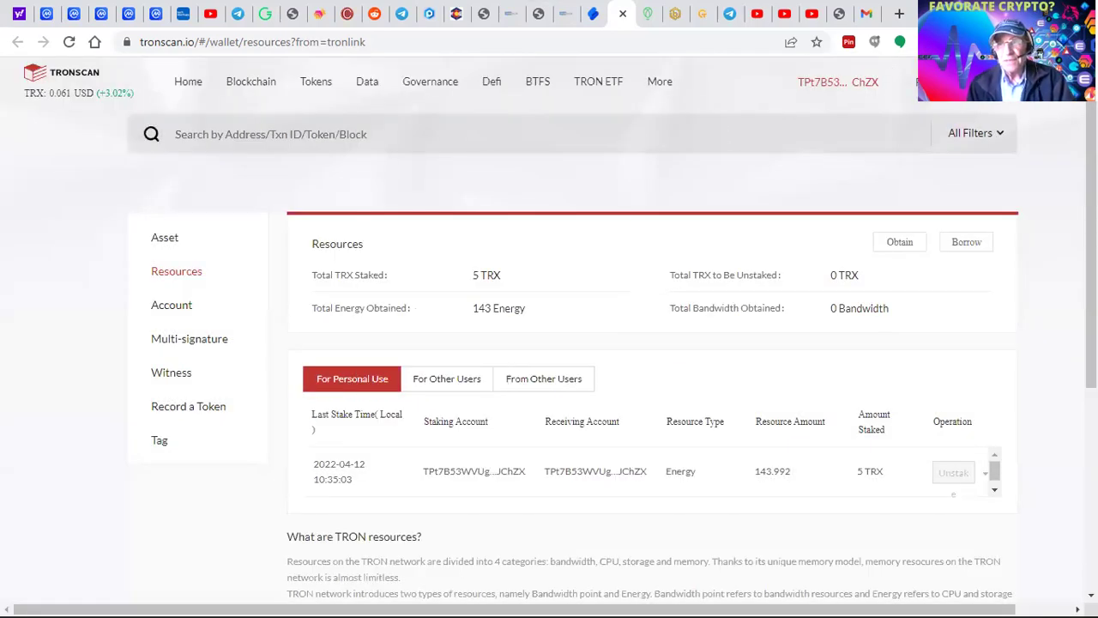
- Open TronLink and enter the full 66.703937 TRX balance as SunSwap's From amount
click(926, 42)
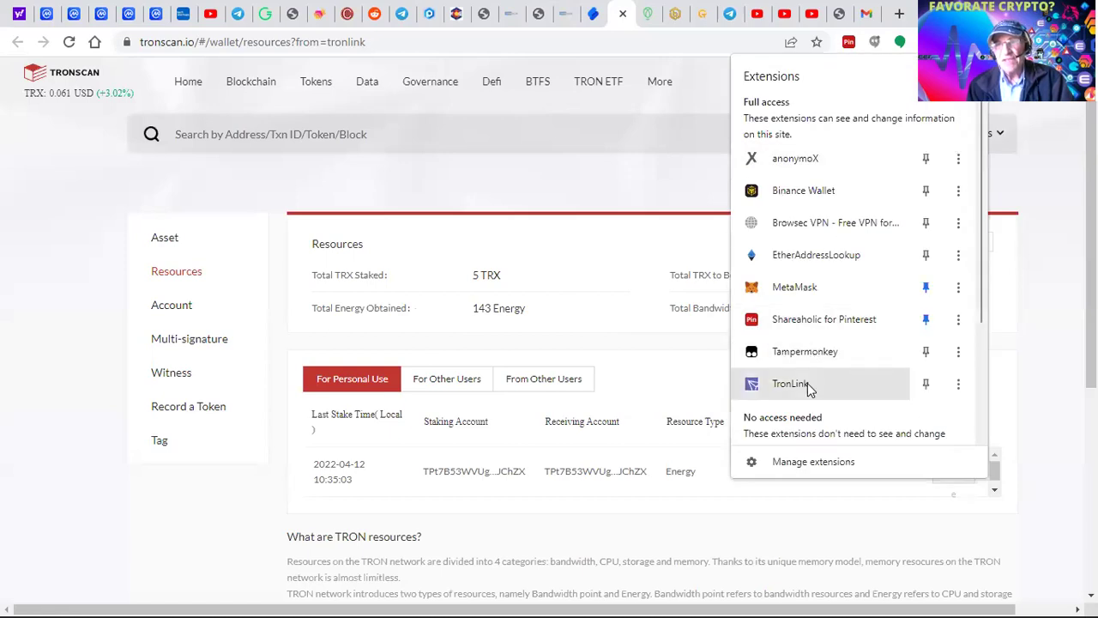
click(810, 383)
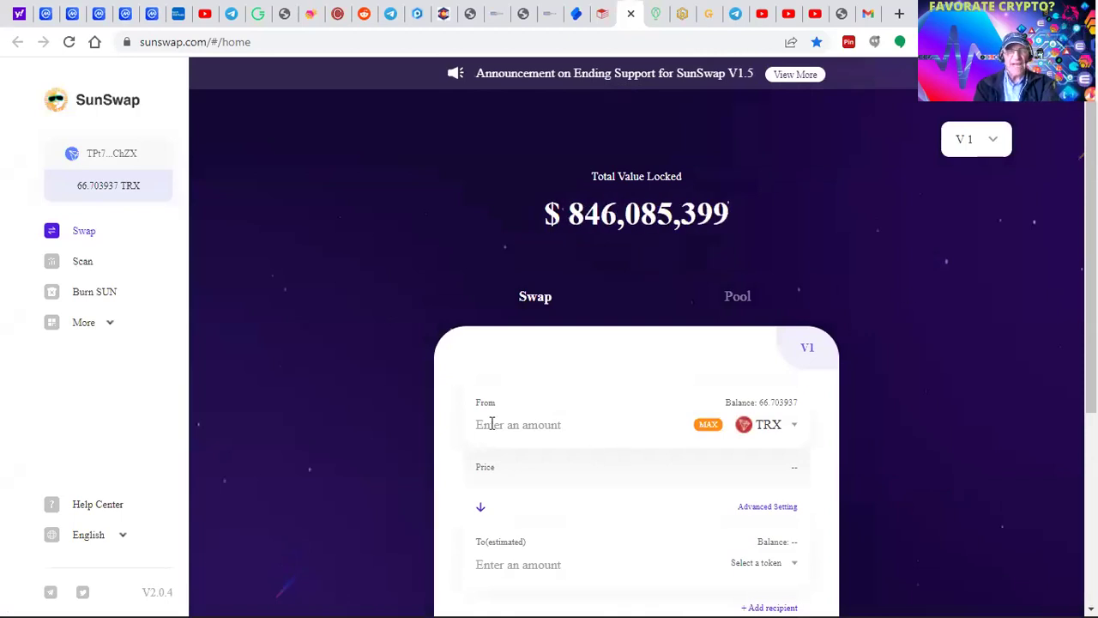
click(706, 426)
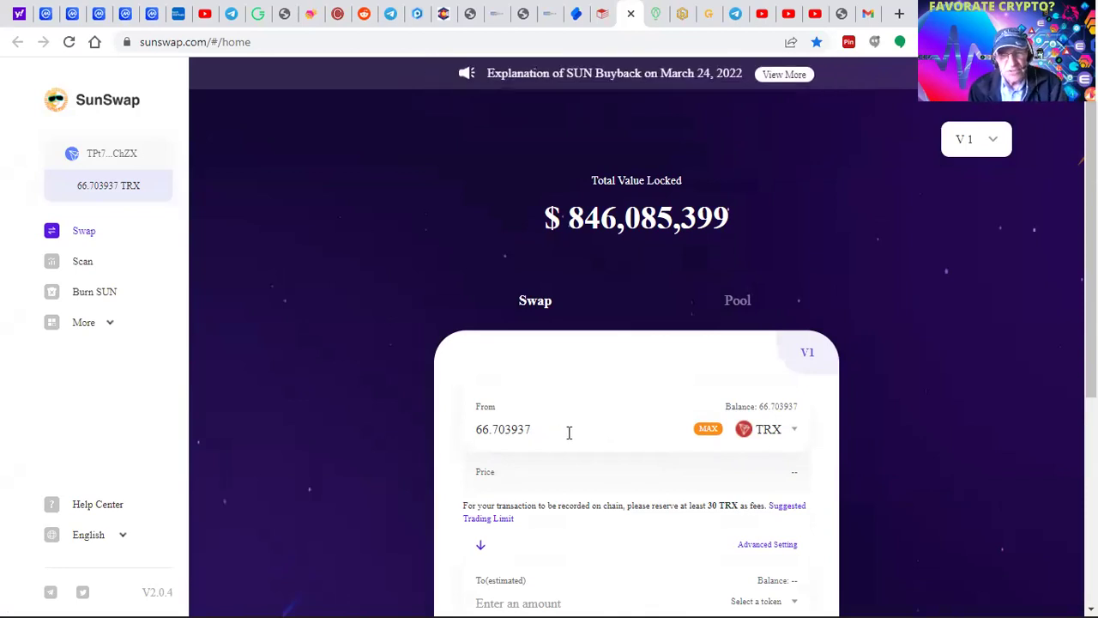
key(BackSpace)
key(BackSpace)
key(BackSpace)
key(BackSpace)
key(BackSpace)
key(BackSpace)
key(BackSpace)
key(BackSpace)
key(BackSpace)
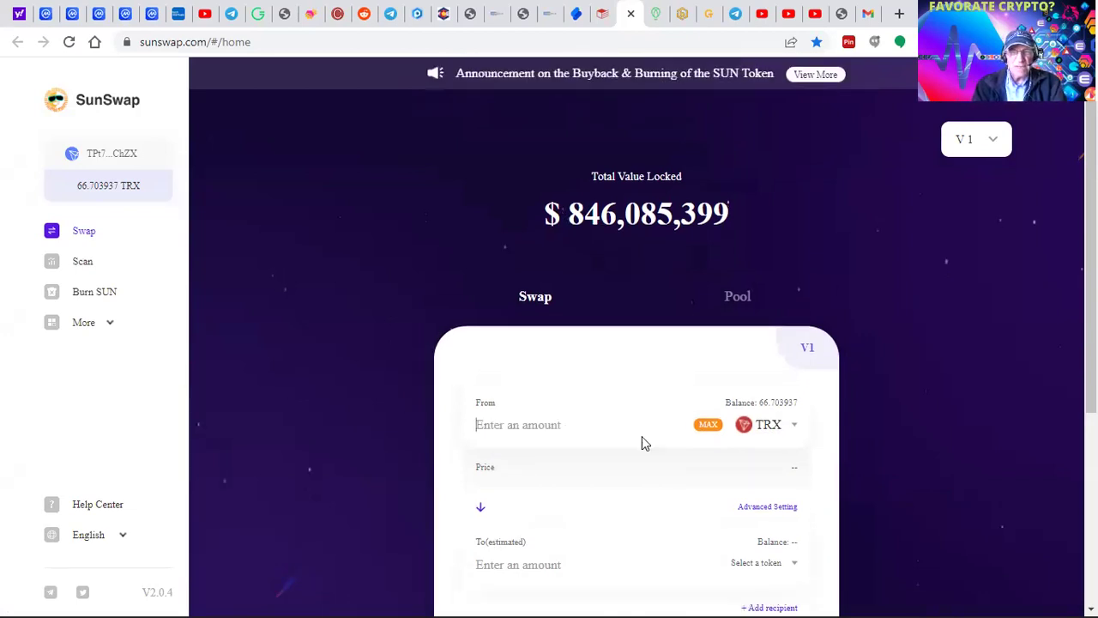
click(705, 434)
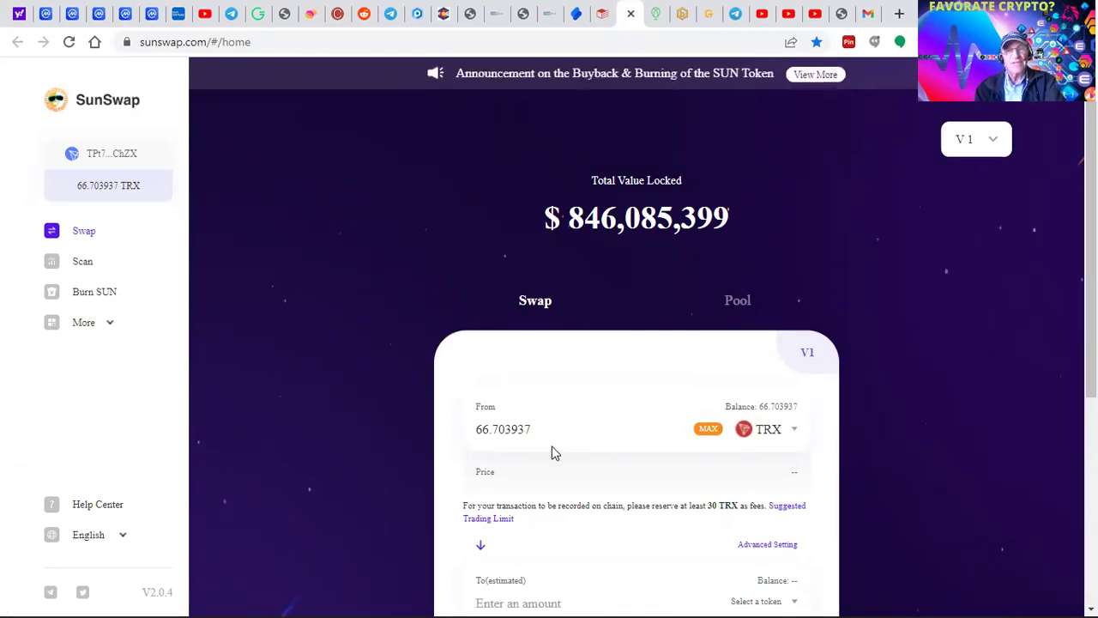
scroll(563, 450, down, 2)
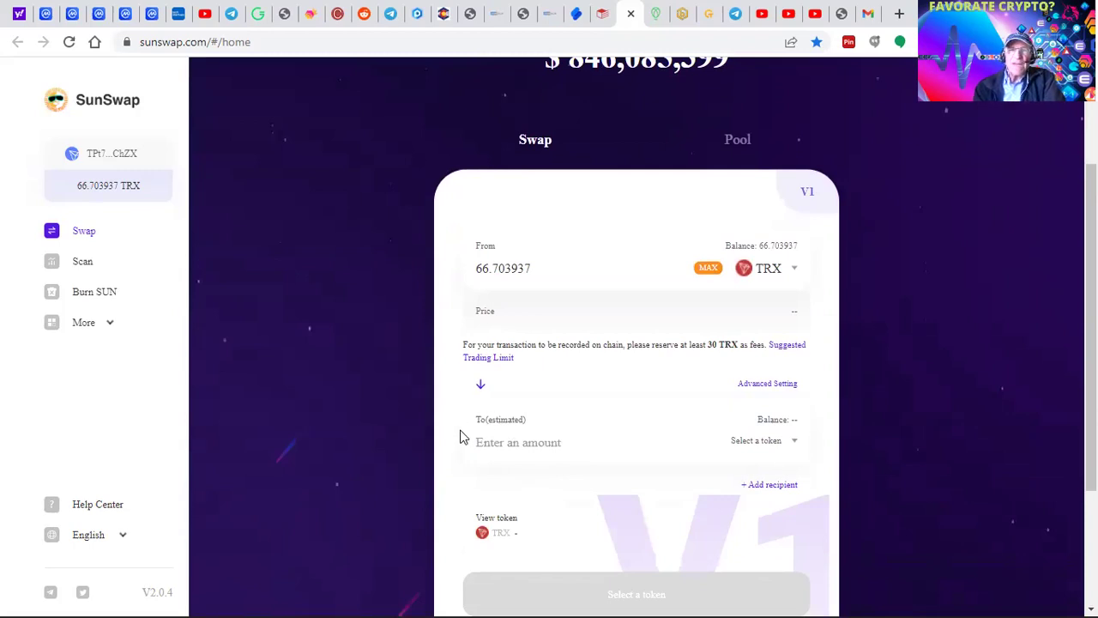
- Search 'usdt' and pick USDT as the receive token, quoting about 4.056208 USDT
click(792, 444)
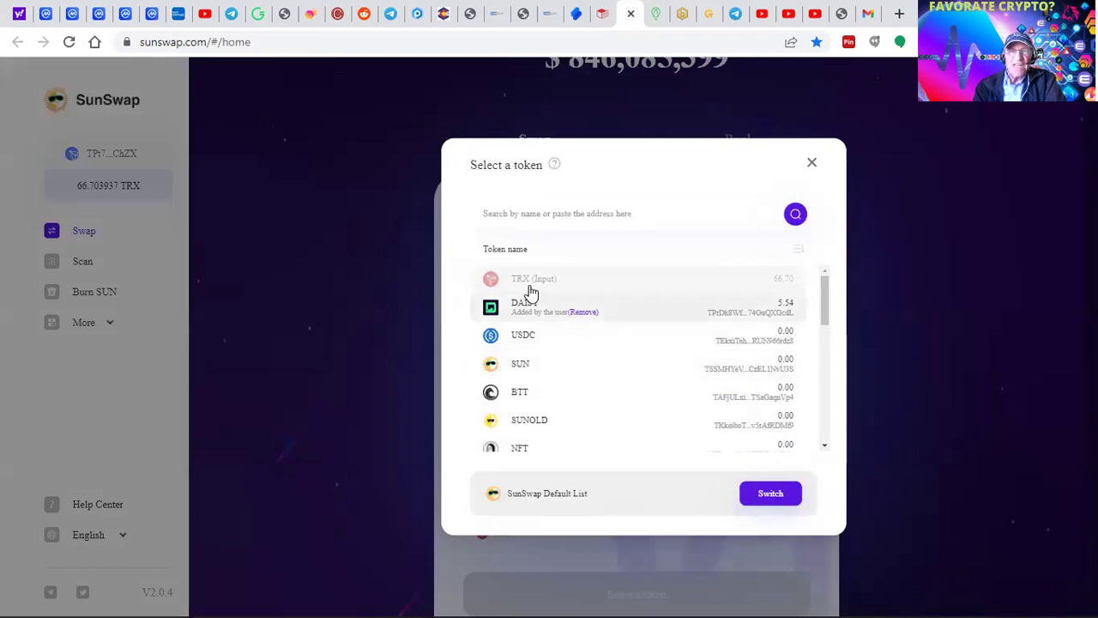
click(539, 214)
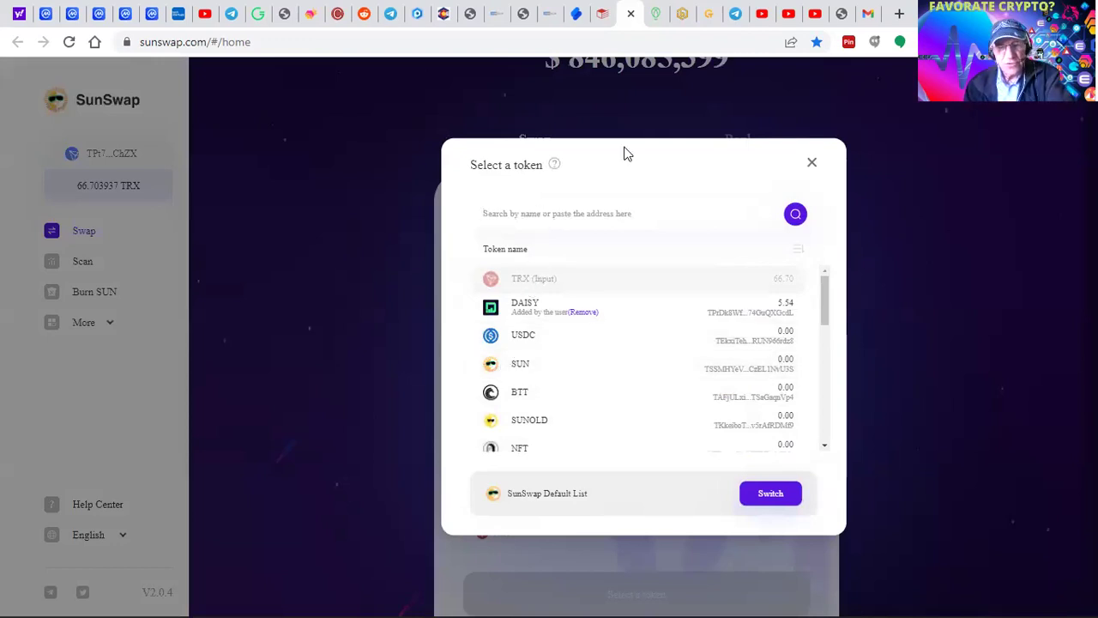
text(usdt)
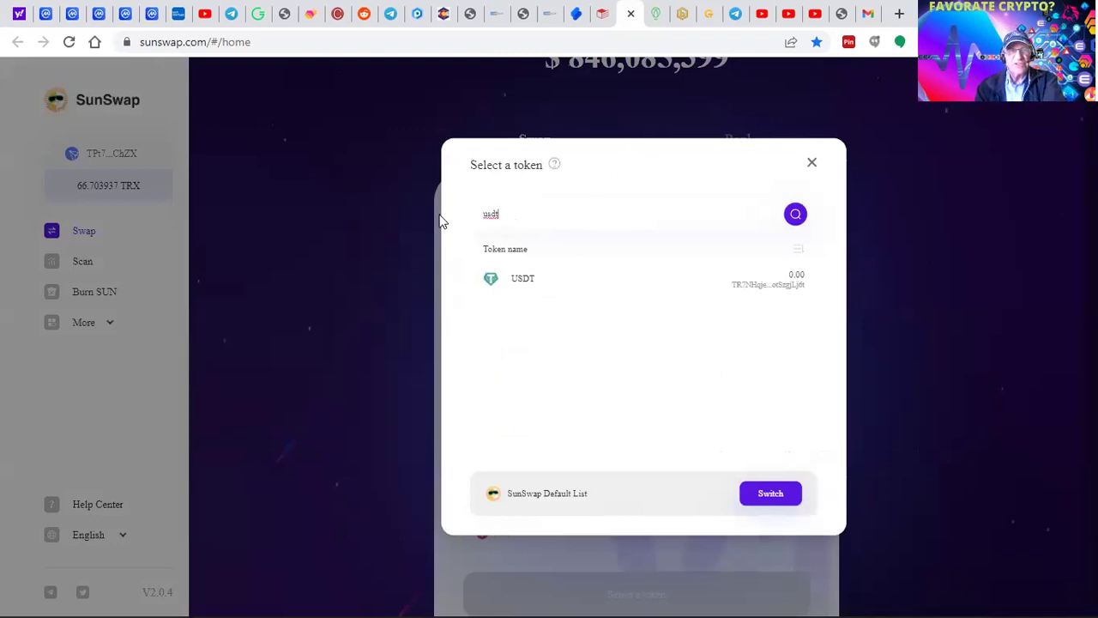
click(496, 289)
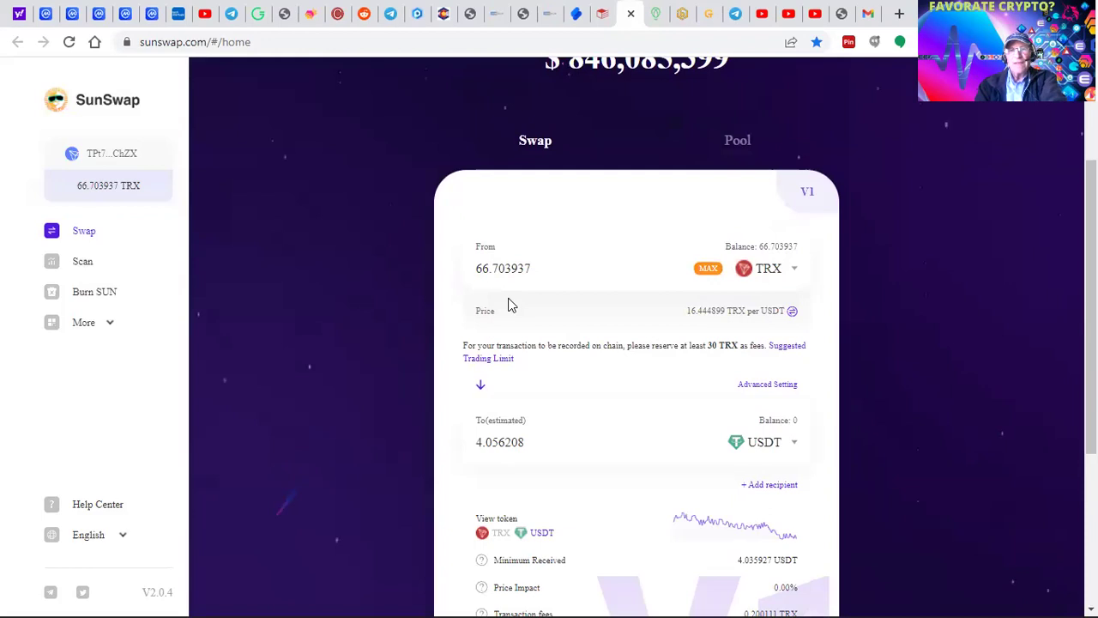
scroll(500, 499, down, 2)
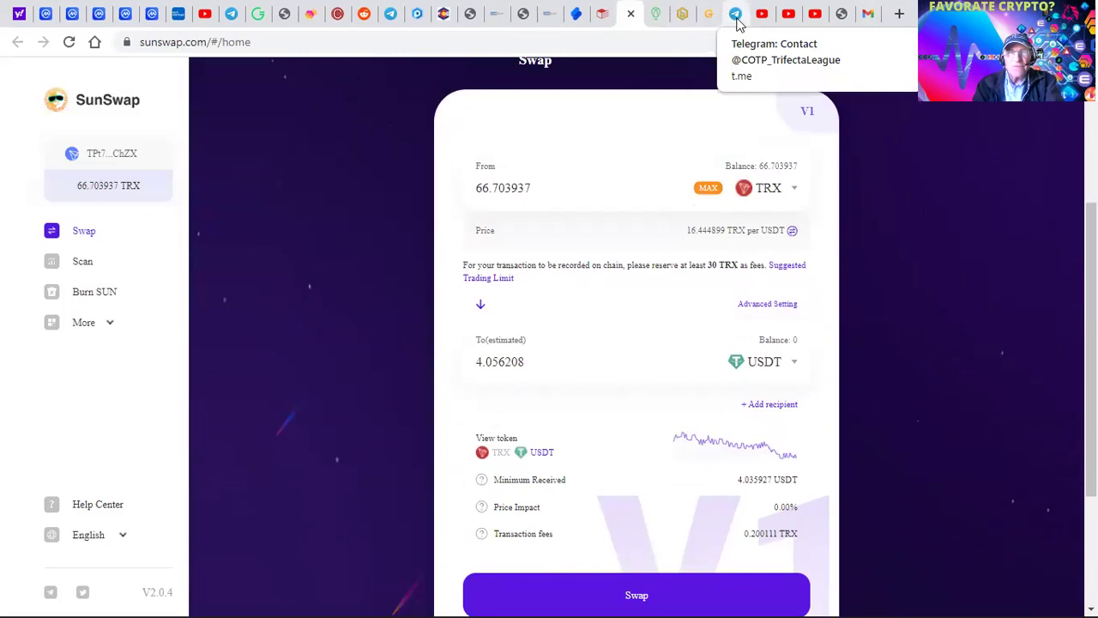
- Switch to the COTPS tab and return to the My account overview
click(694, 26)
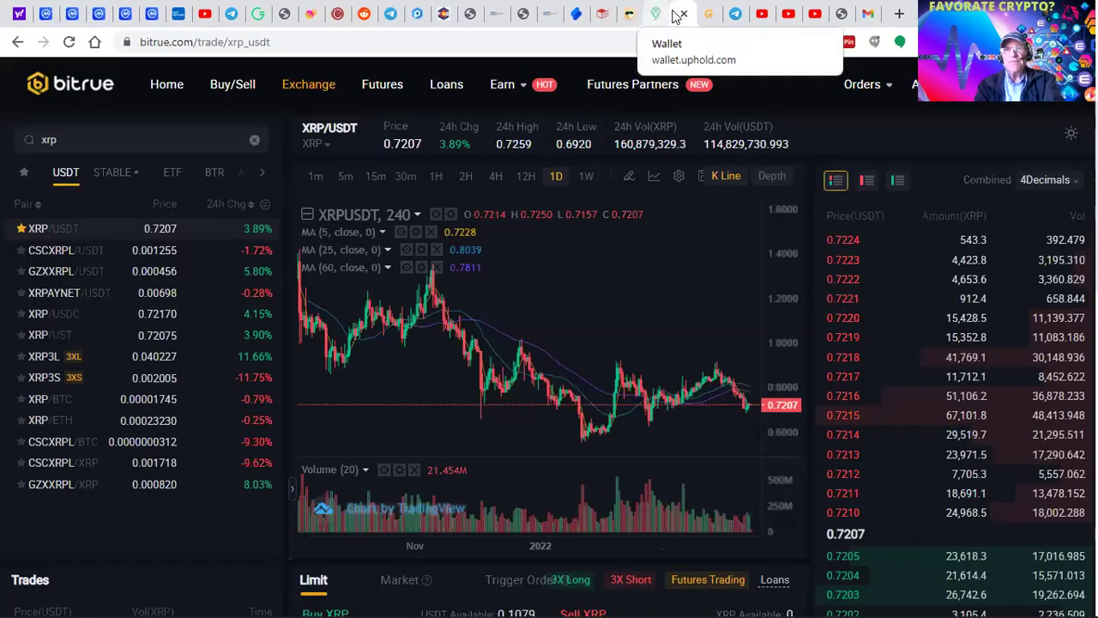
click(712, 16)
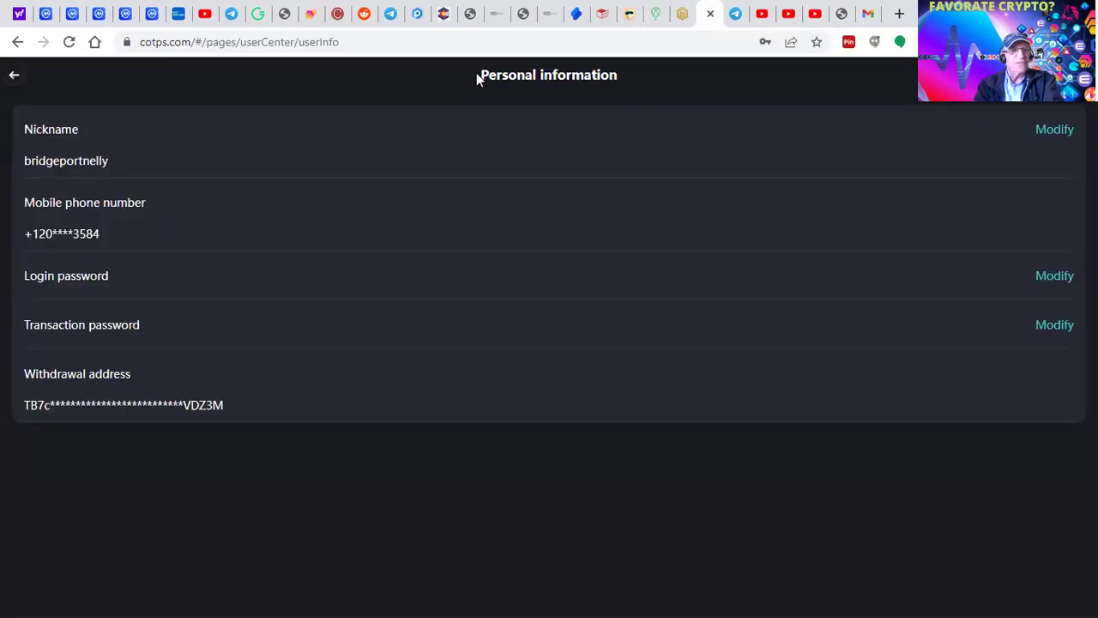
click(13, 77)
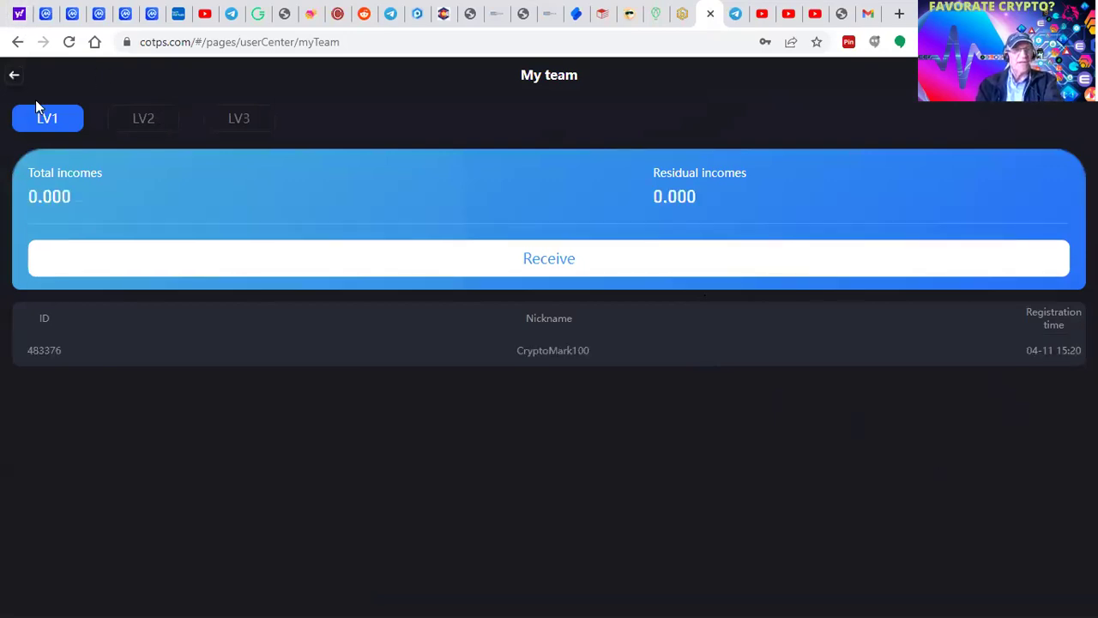
click(14, 77)
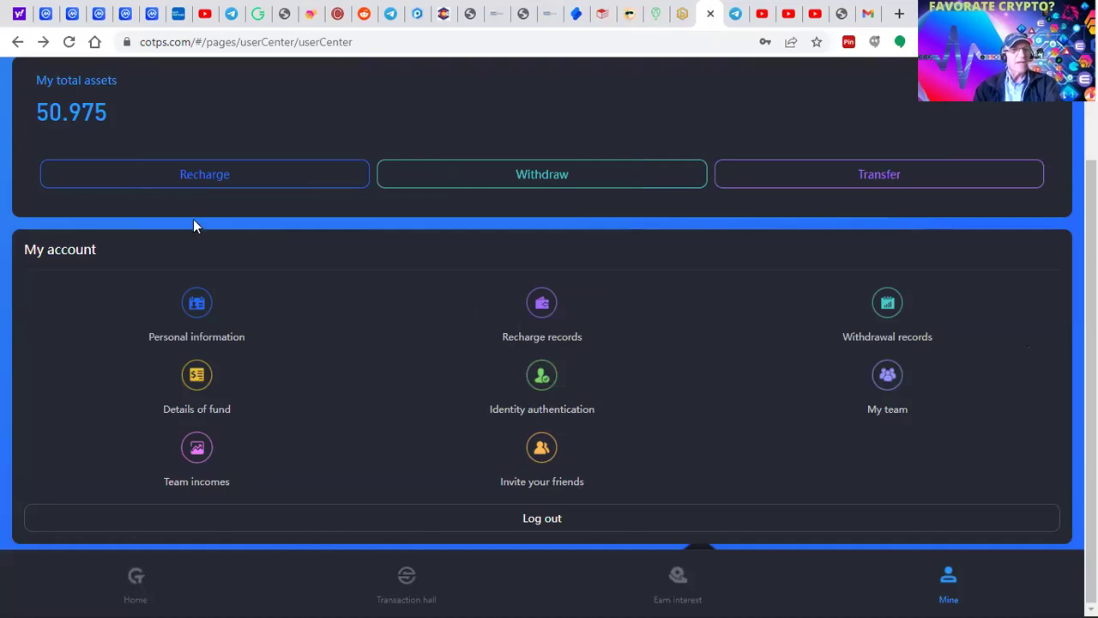
- Open the TRC20 USDT Recharge page and copy its deposit address
click(212, 178)
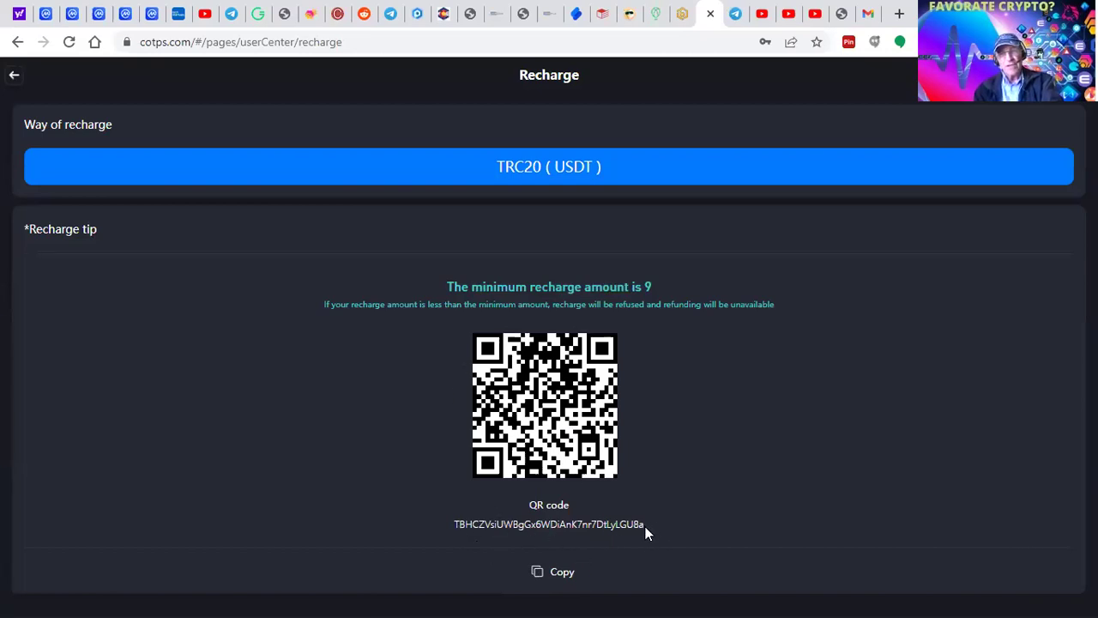
click(541, 574)
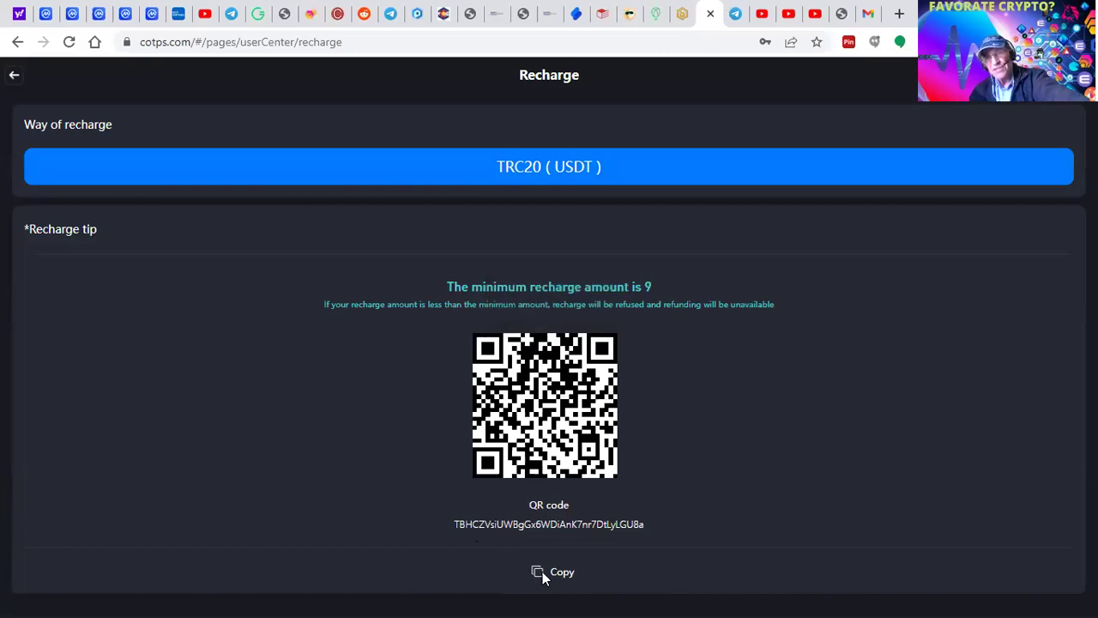
click(542, 571)
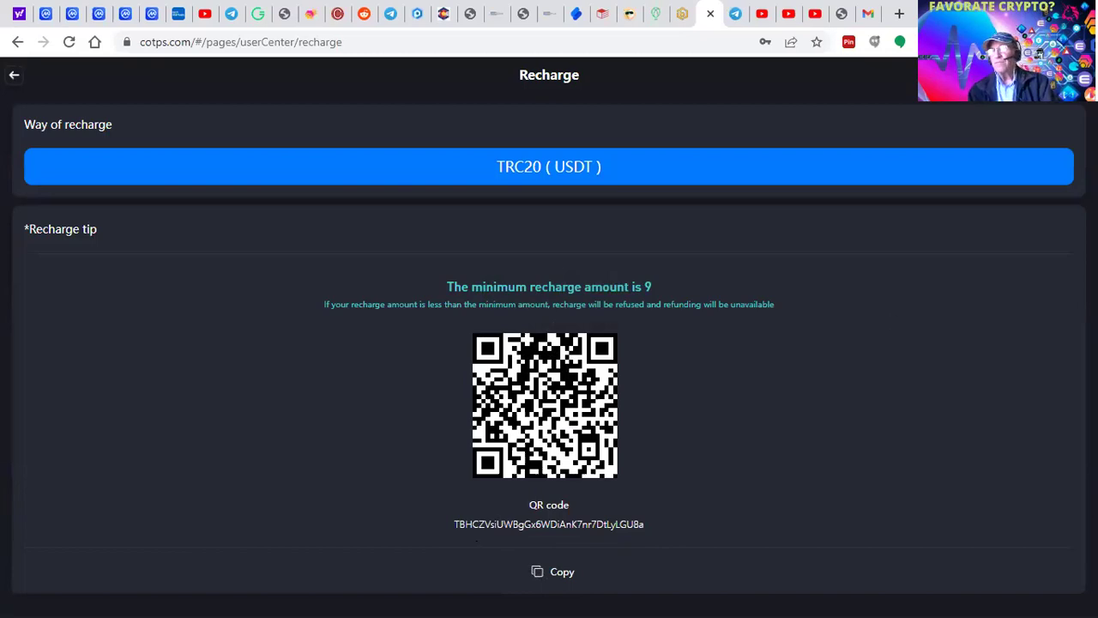
- Open the USDT holdings in TronLink and start a send
click(875, 41)
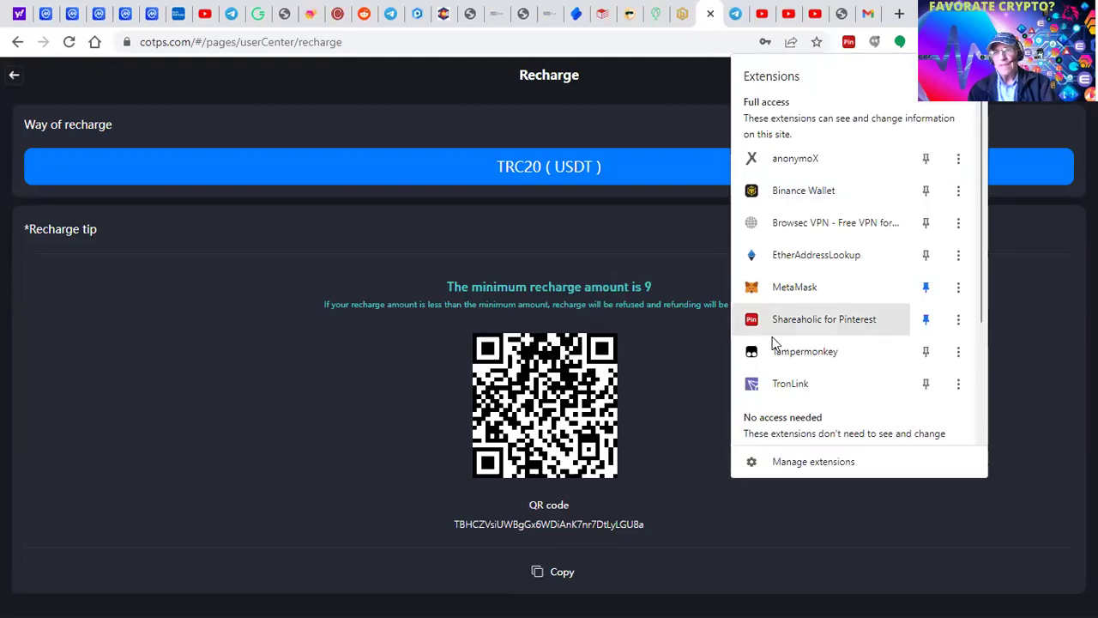
click(786, 383)
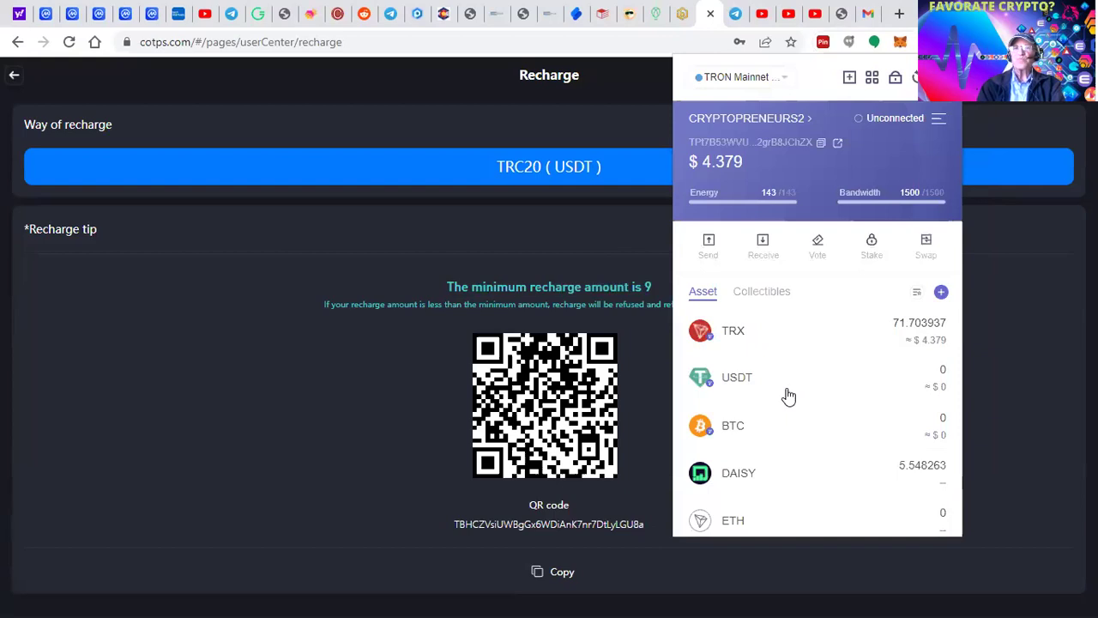
click(732, 386)
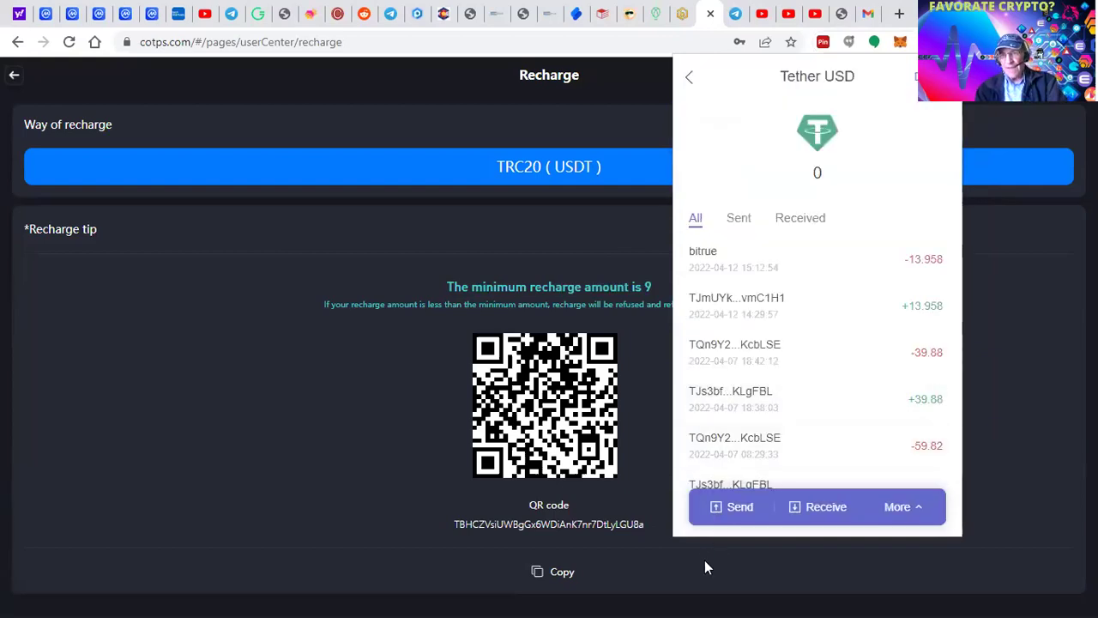
click(721, 506)
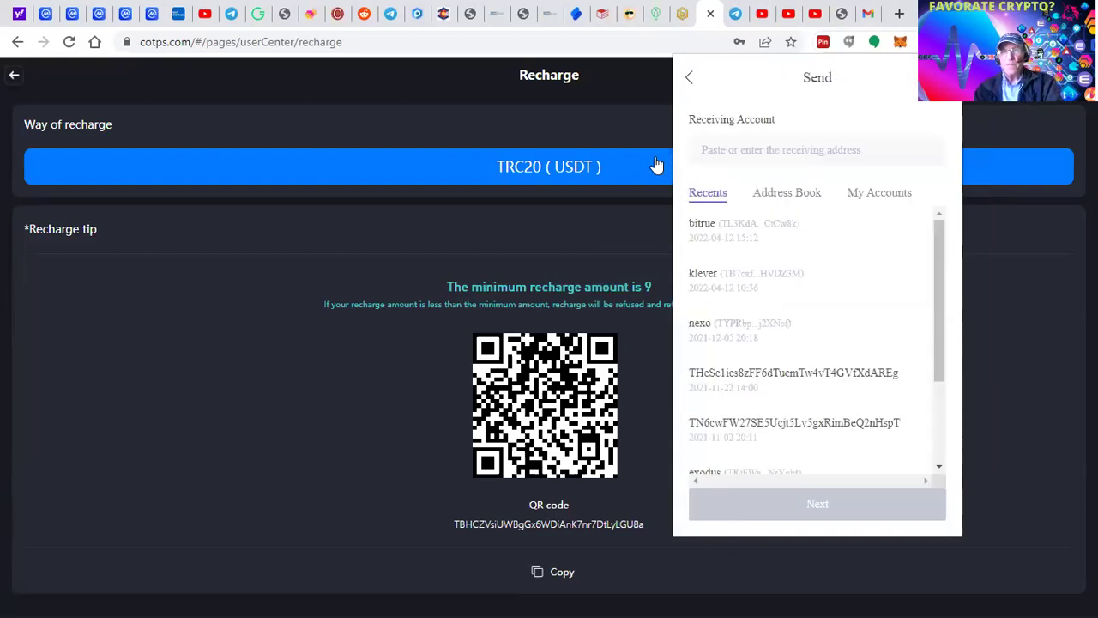
- Set the COTPS deposit address as recipient and fill the maximum USDT amount, which is 0
click(730, 150)
key(ctrl+v)
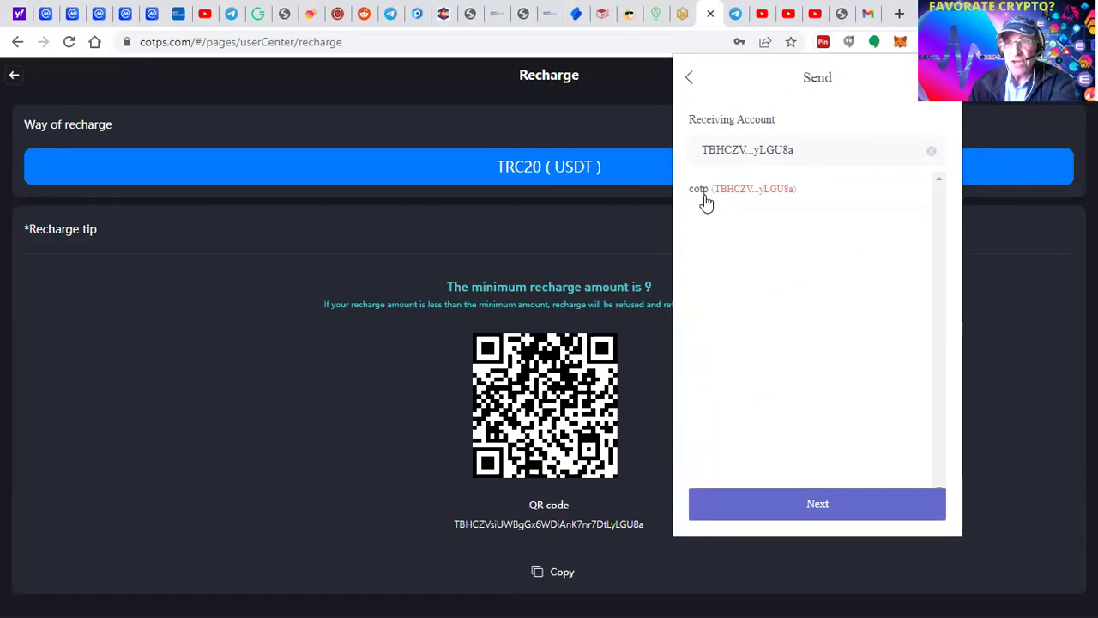
click(738, 191)
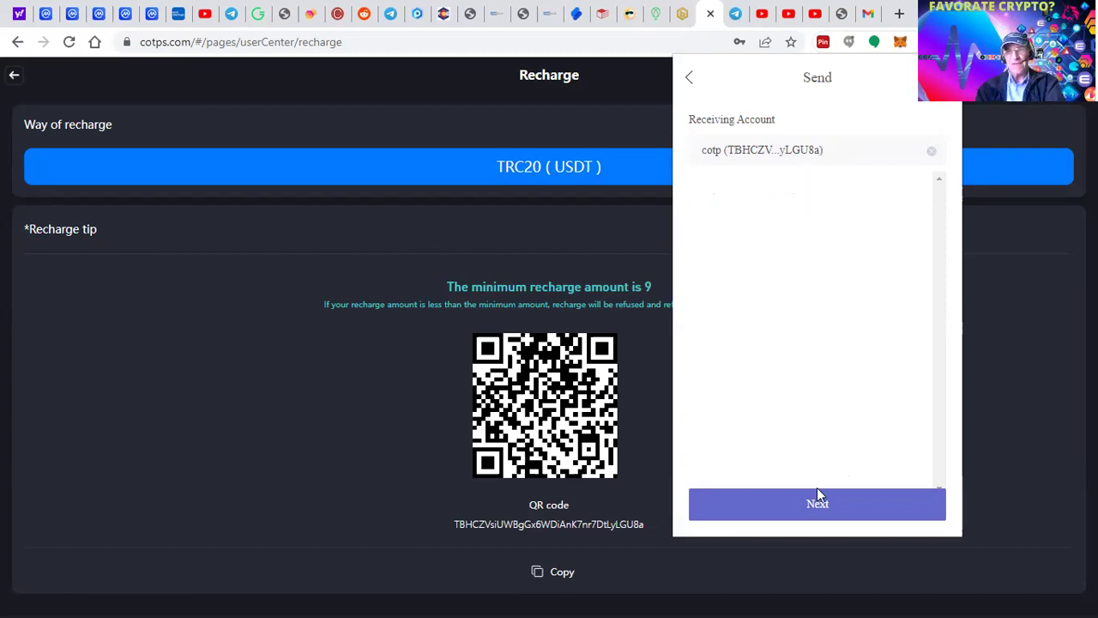
click(816, 506)
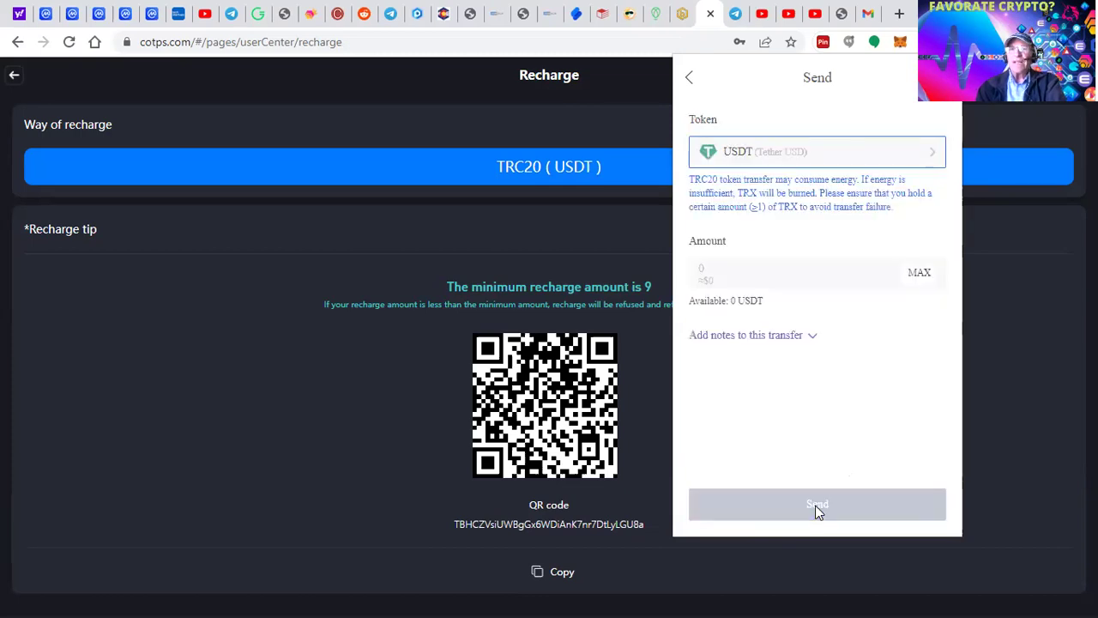
click(922, 273)
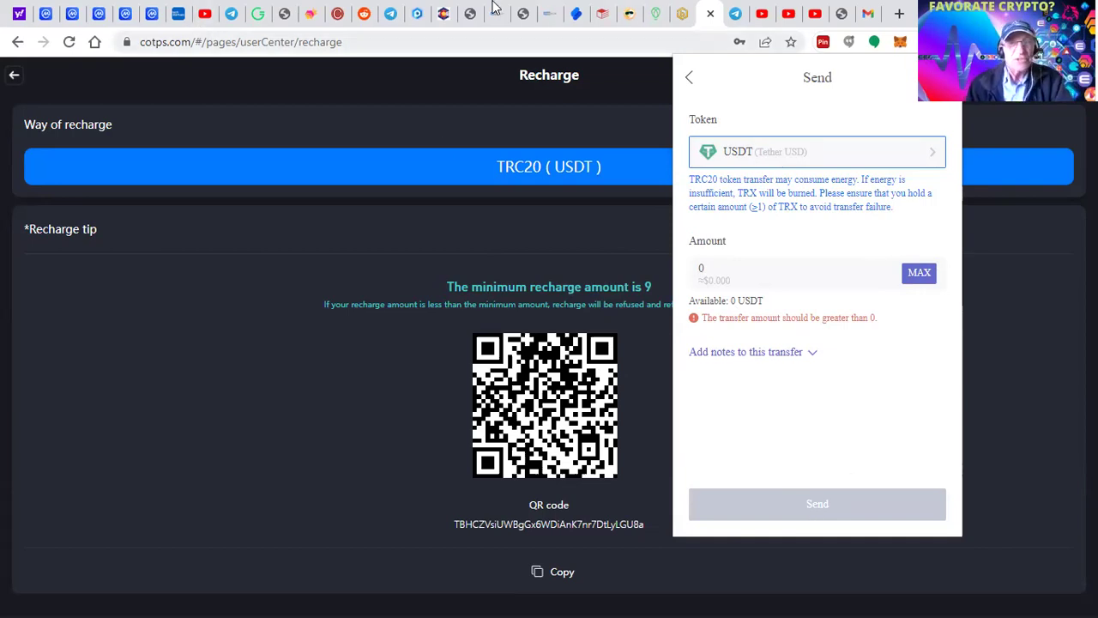
- Leave the Recharge page for the account centre and reload it
click(17, 76)
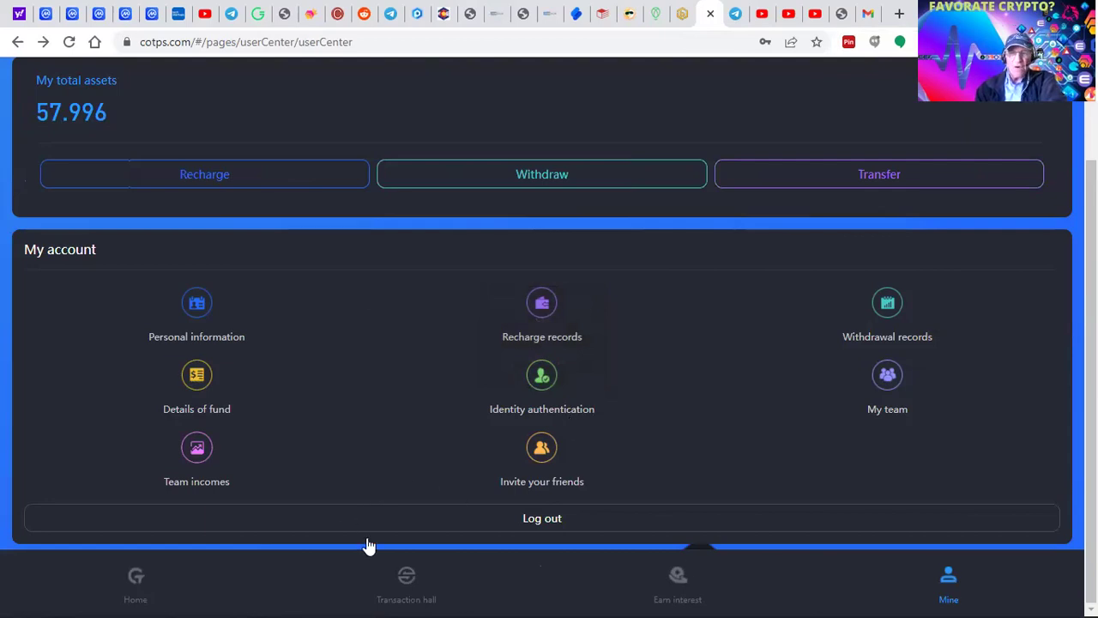
click(70, 42)
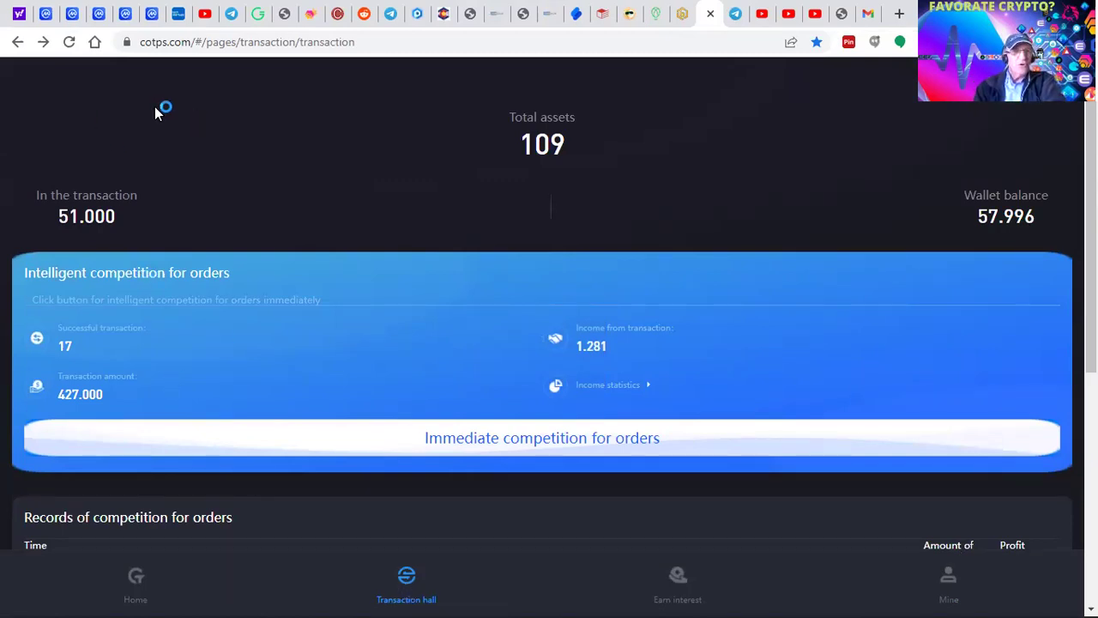
click(69, 42)
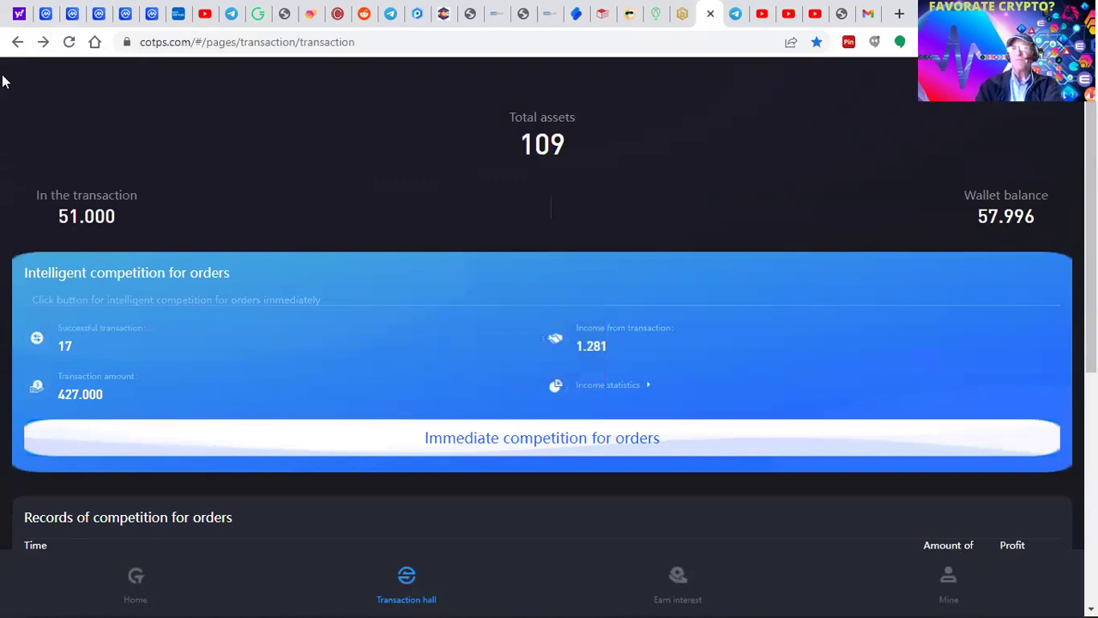
scroll(154, 475, down, 3)
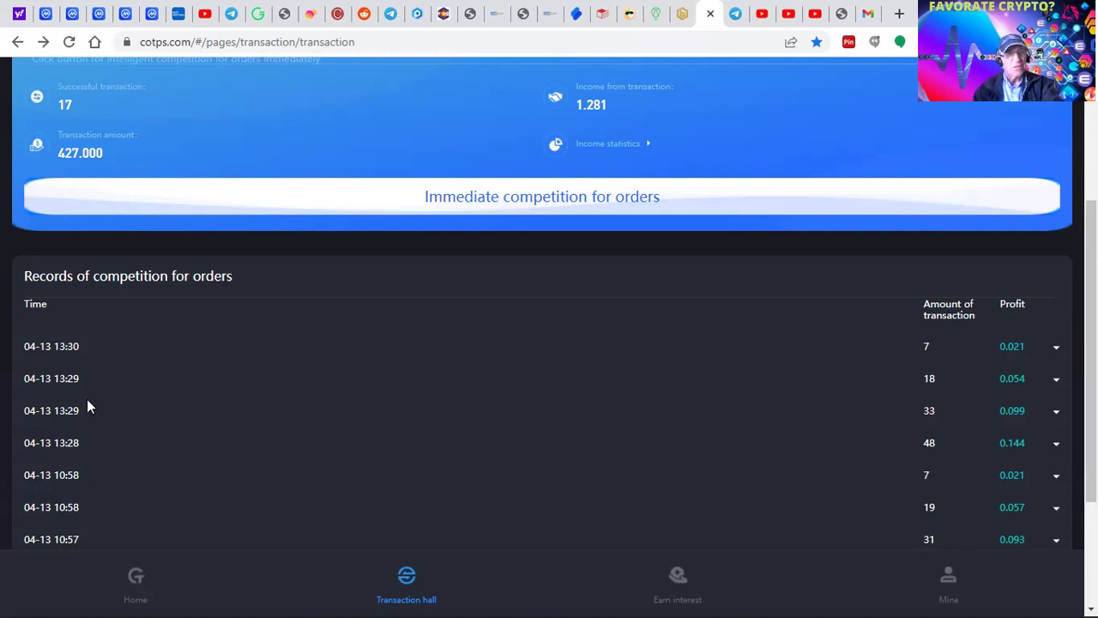
scroll(303, 427, up, 3)
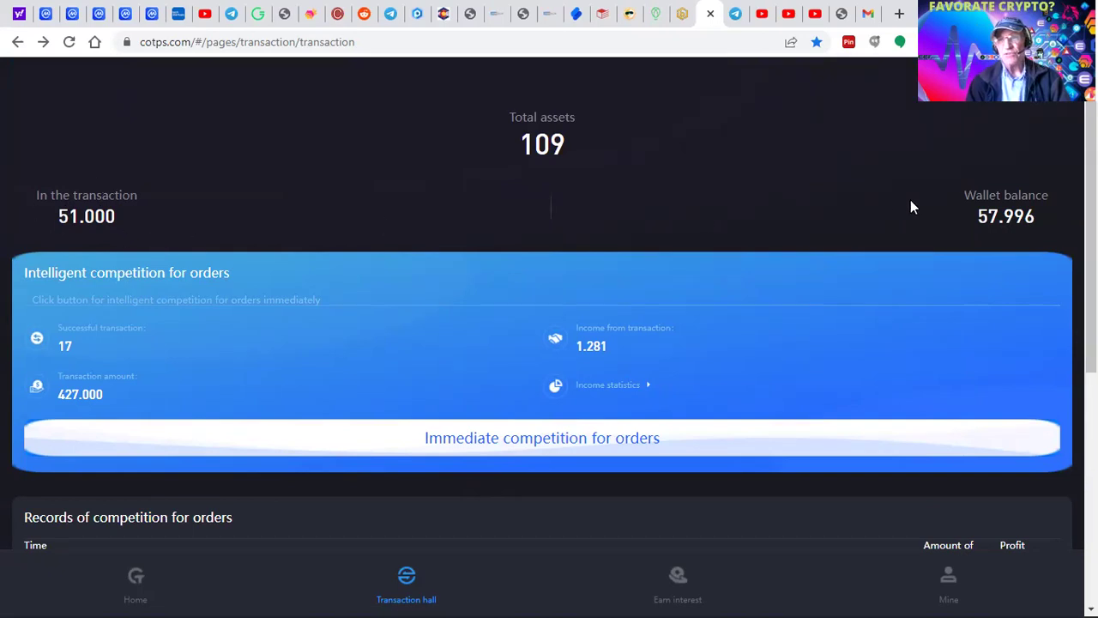
- Reload the Transaction hall so it shows 0.000 in transaction and a 109.149 wallet balance
click(70, 43)
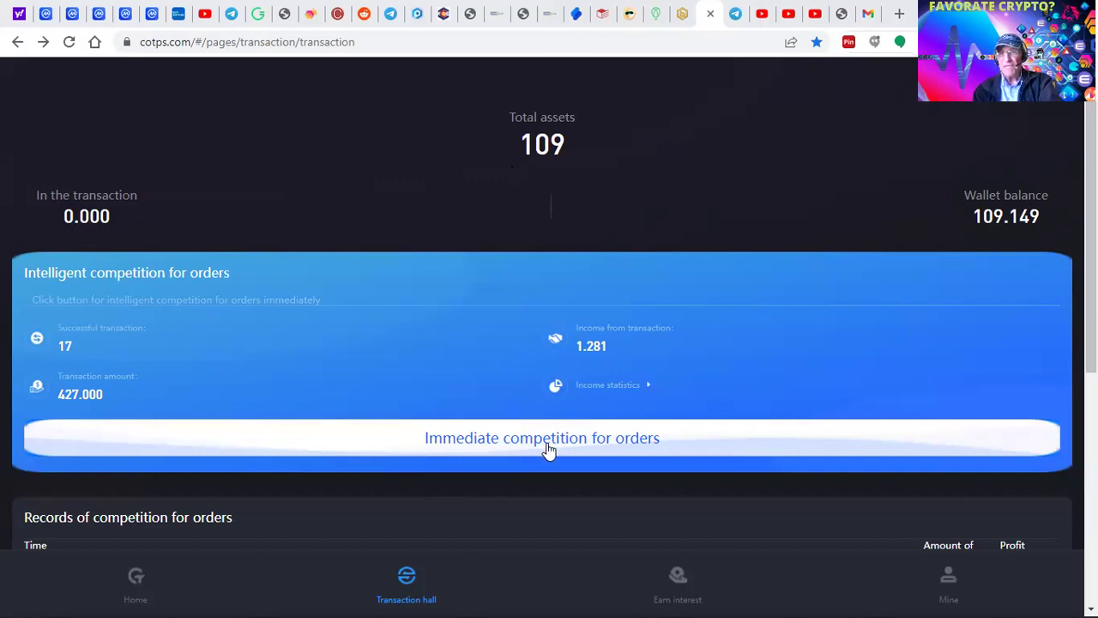
- Request a matched order and sell the offered 48 USDT order, leaving 61.149 in the wallet
click(491, 452)
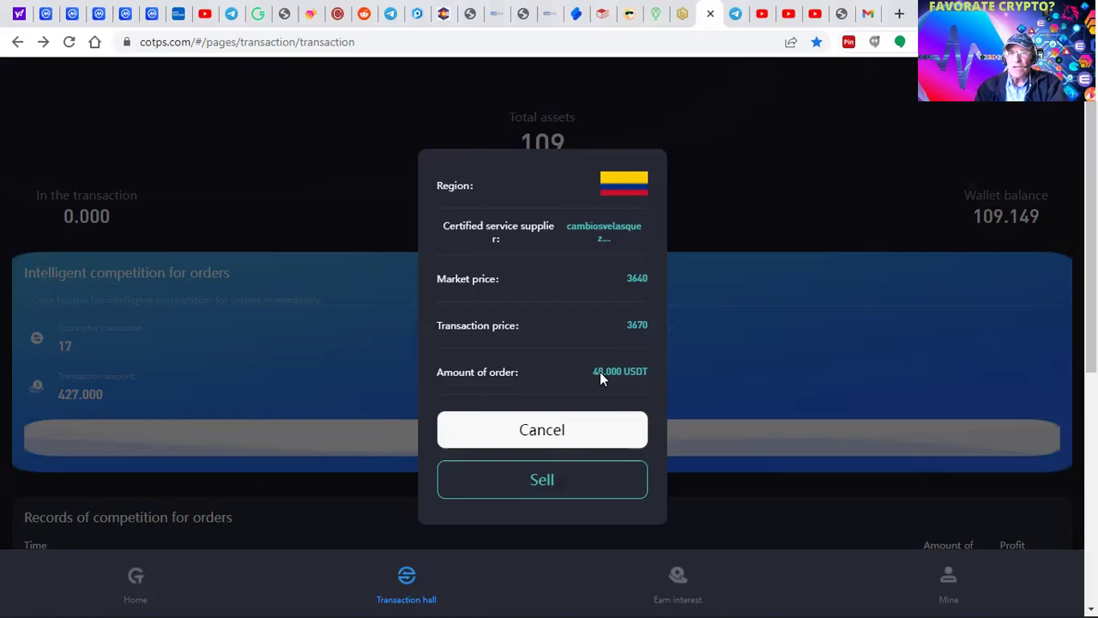
click(534, 483)
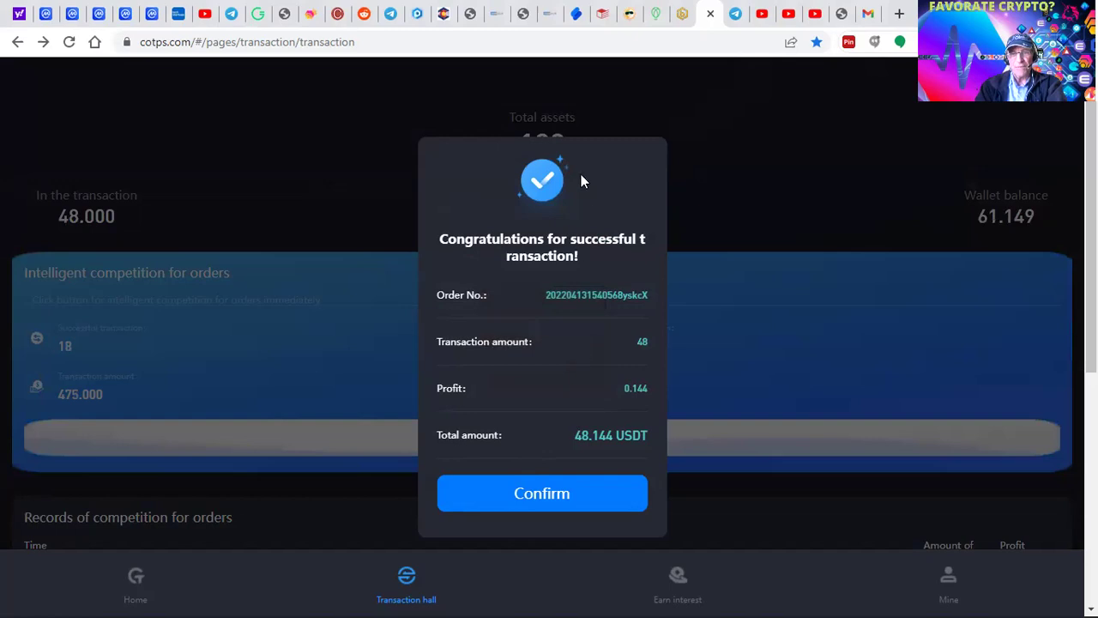
click(533, 501)
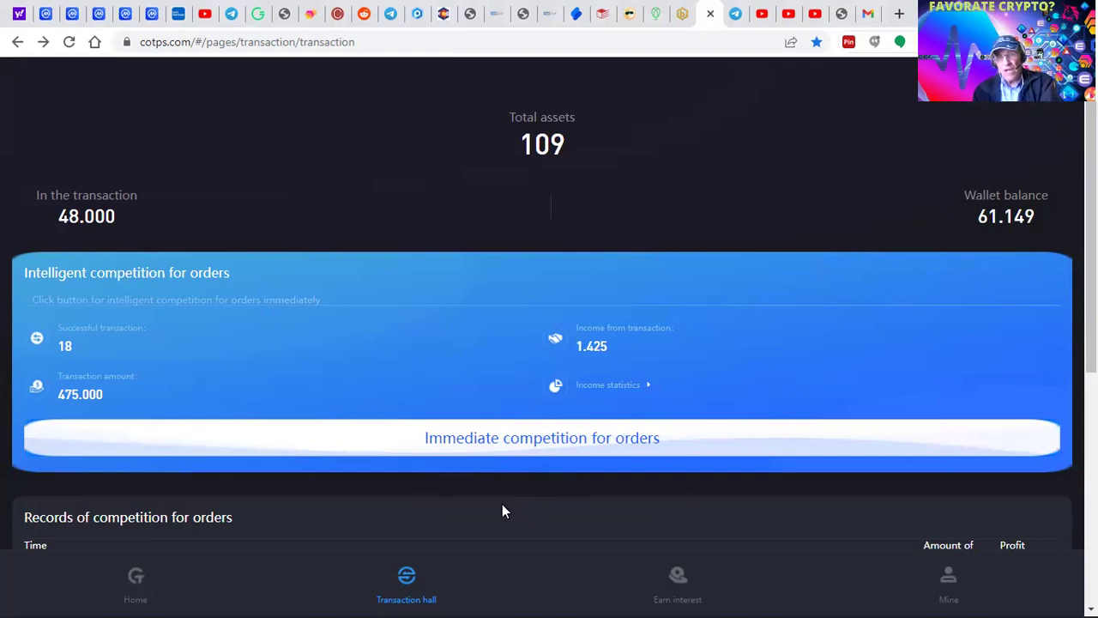
- Sell three more matched orders of 34, 17 and 7 USDT, leaving a 3.149 wallet balance
click(468, 444)
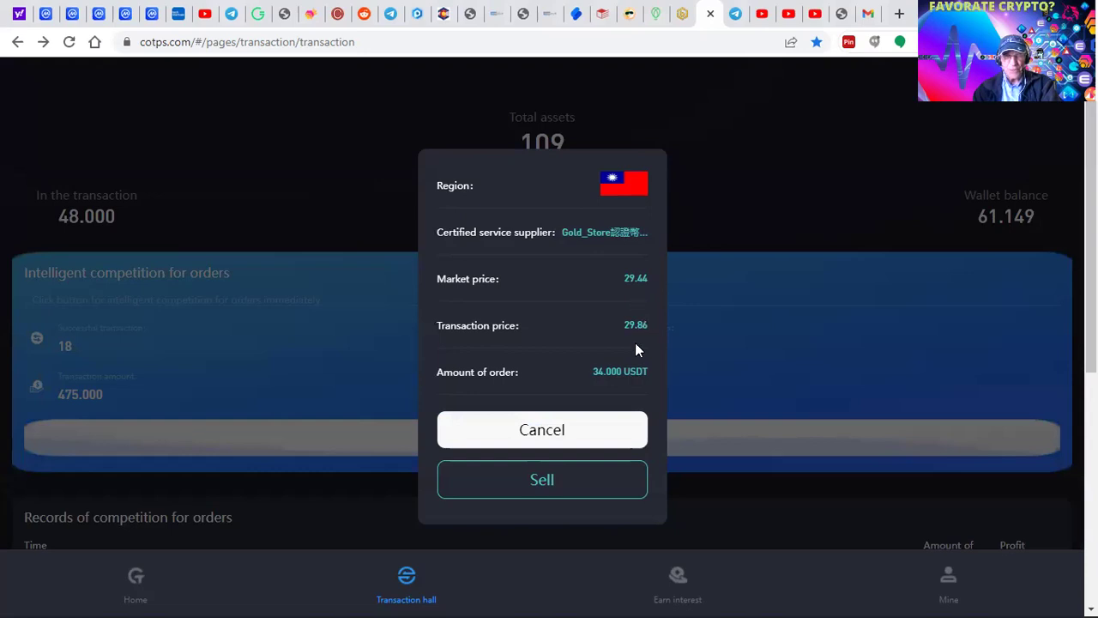
click(550, 485)
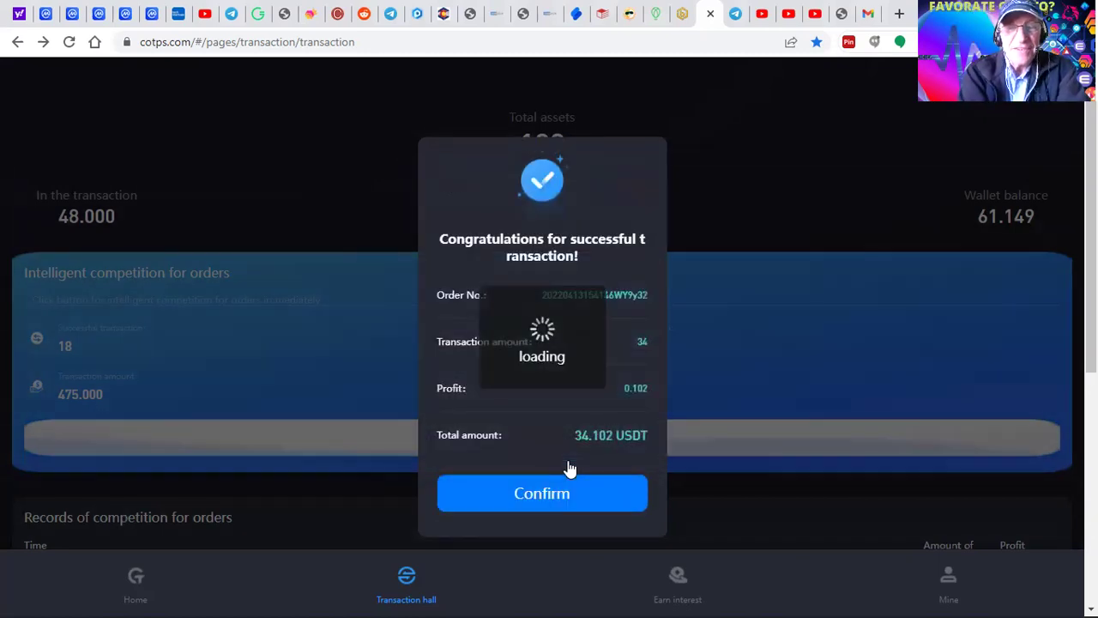
click(541, 502)
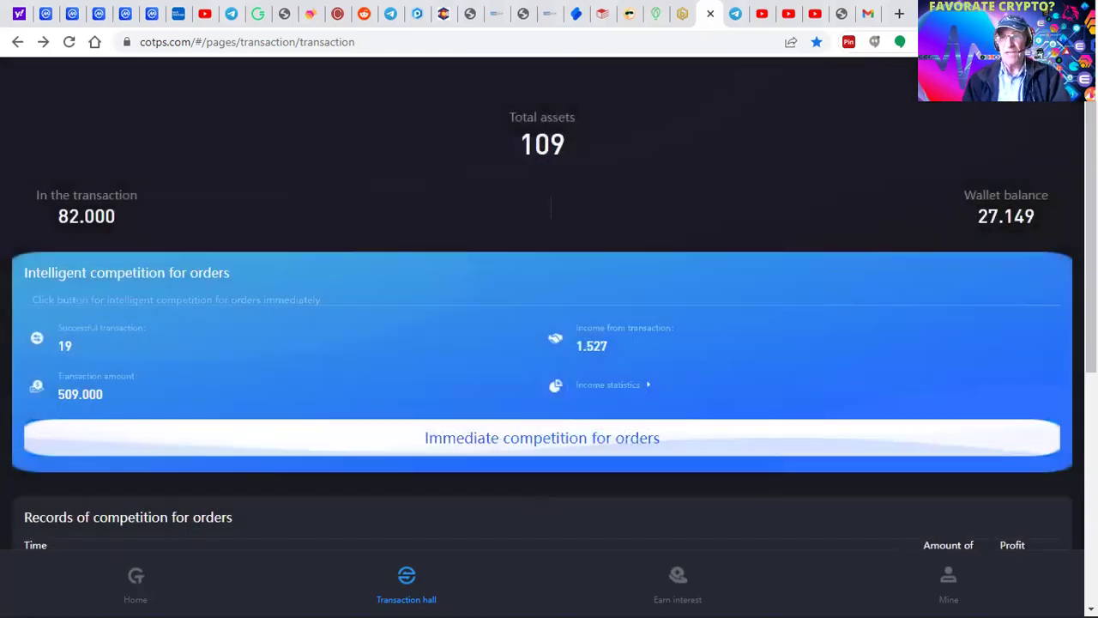
click(542, 447)
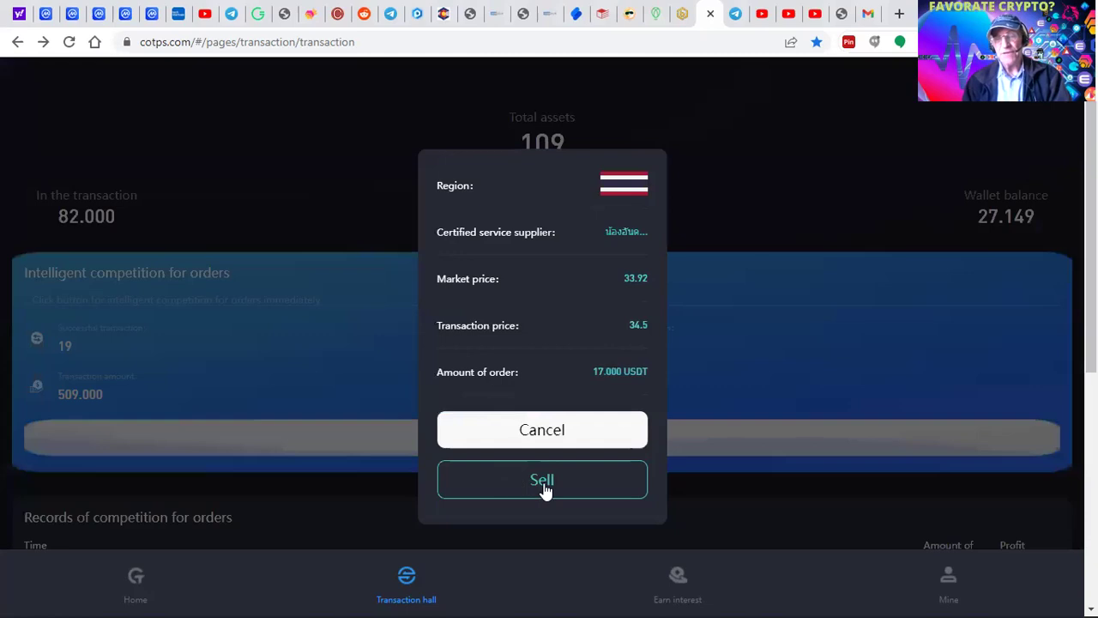
click(544, 488)
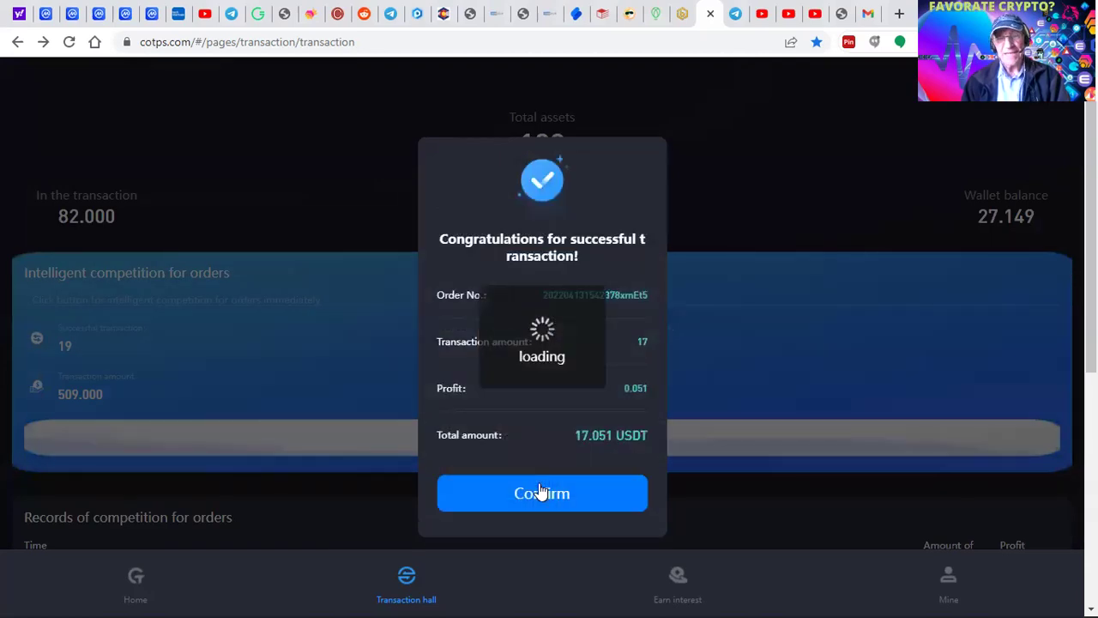
click(541, 491)
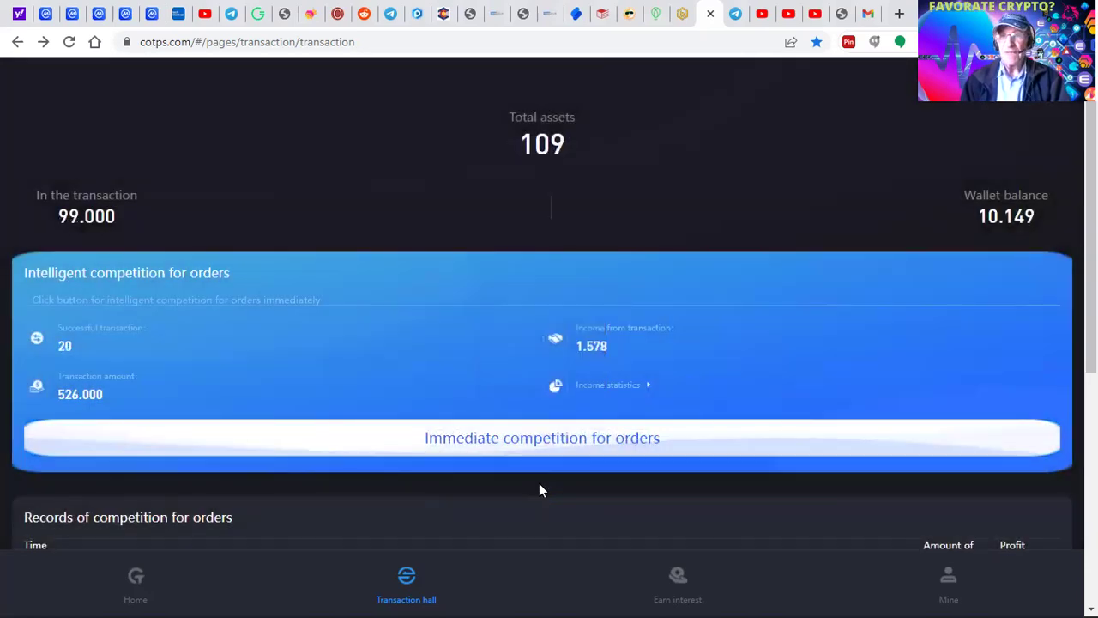
click(544, 444)
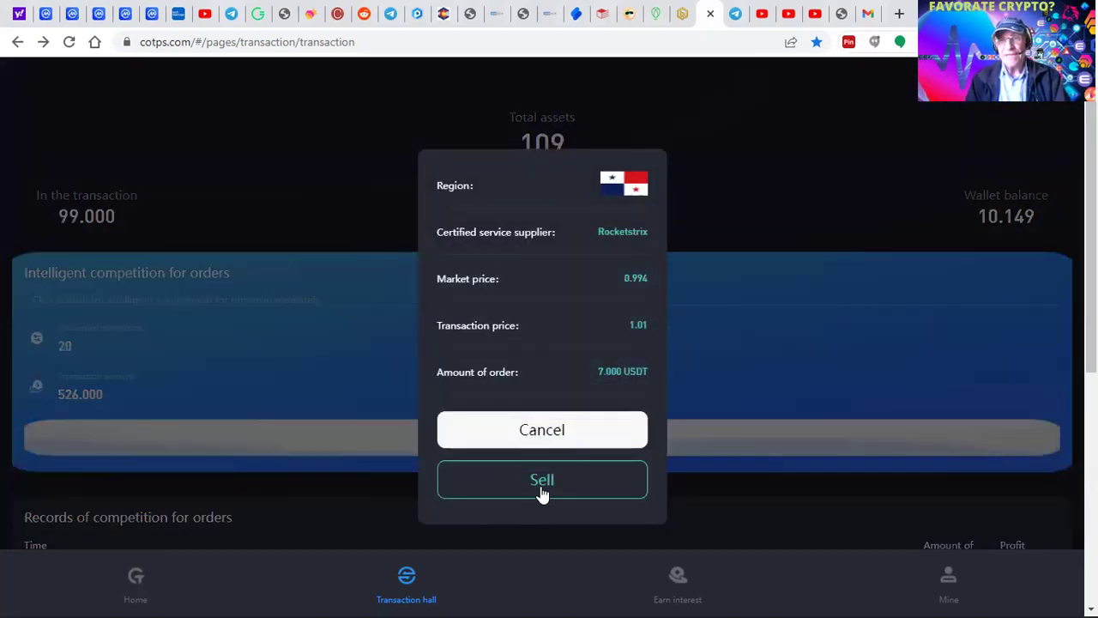
click(544, 491)
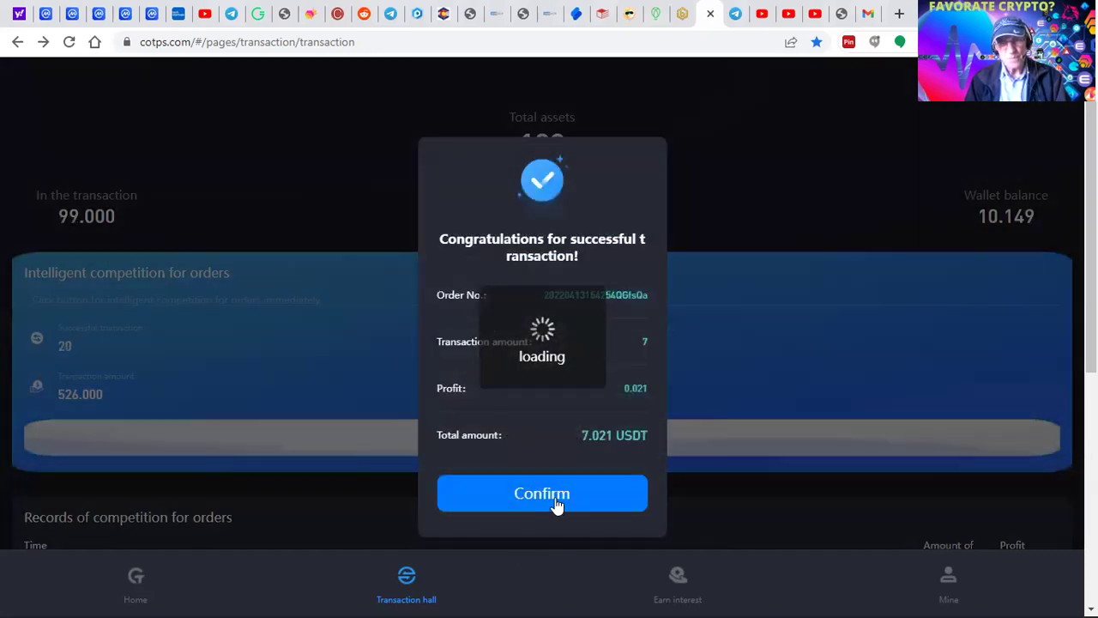
click(556, 504)
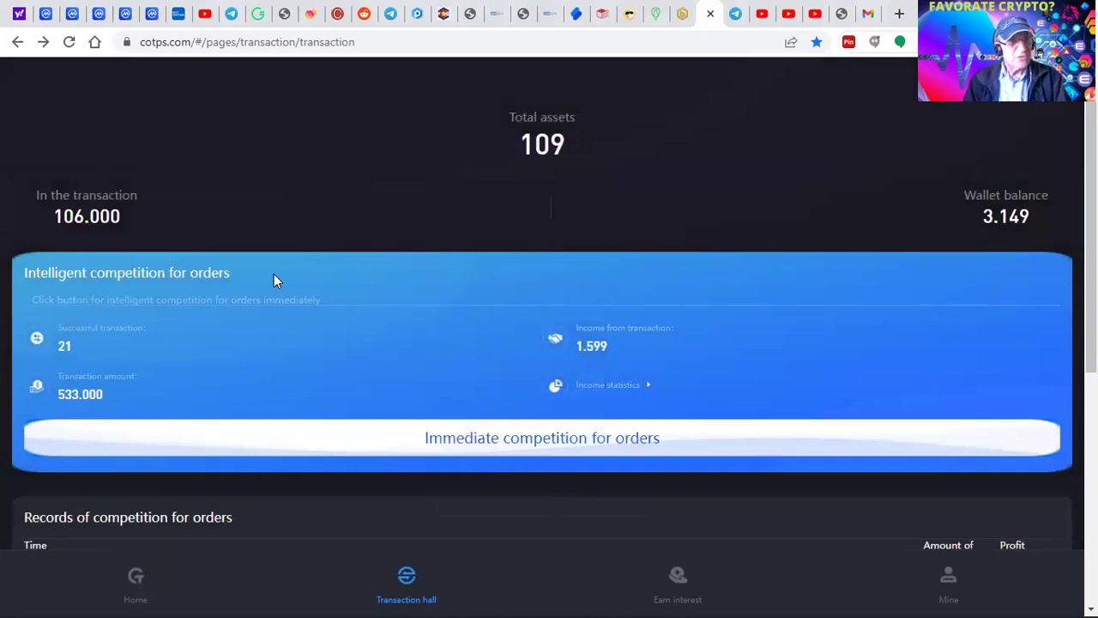
- Load older rows into Records of competition for orders, showing the 48, 33, 18 and 7 orders
scroll(212, 372, down, 5)
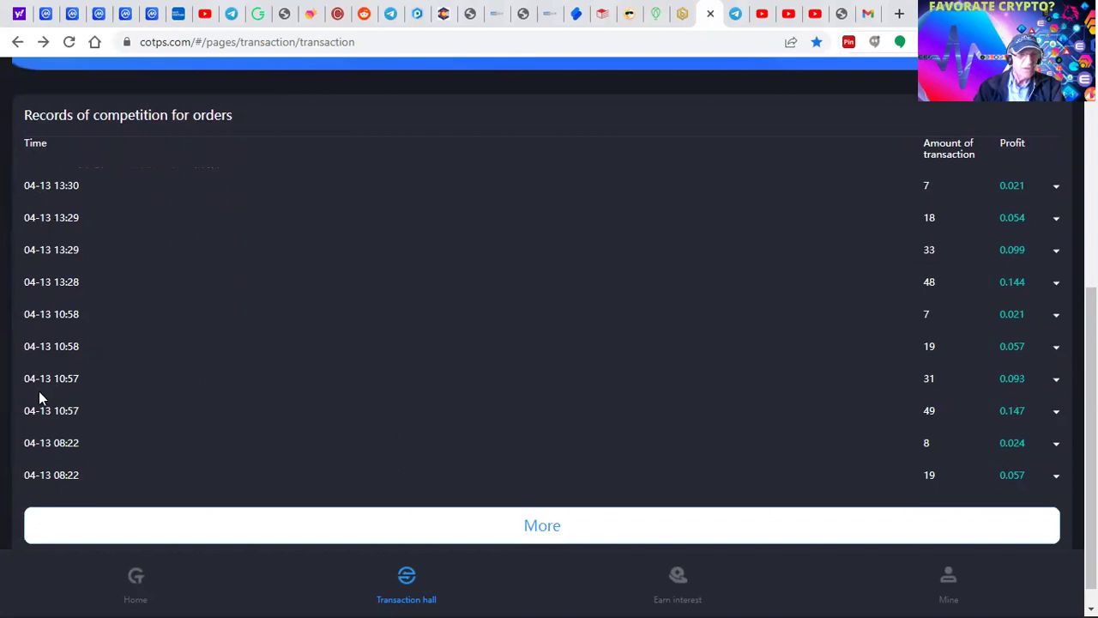
click(532, 535)
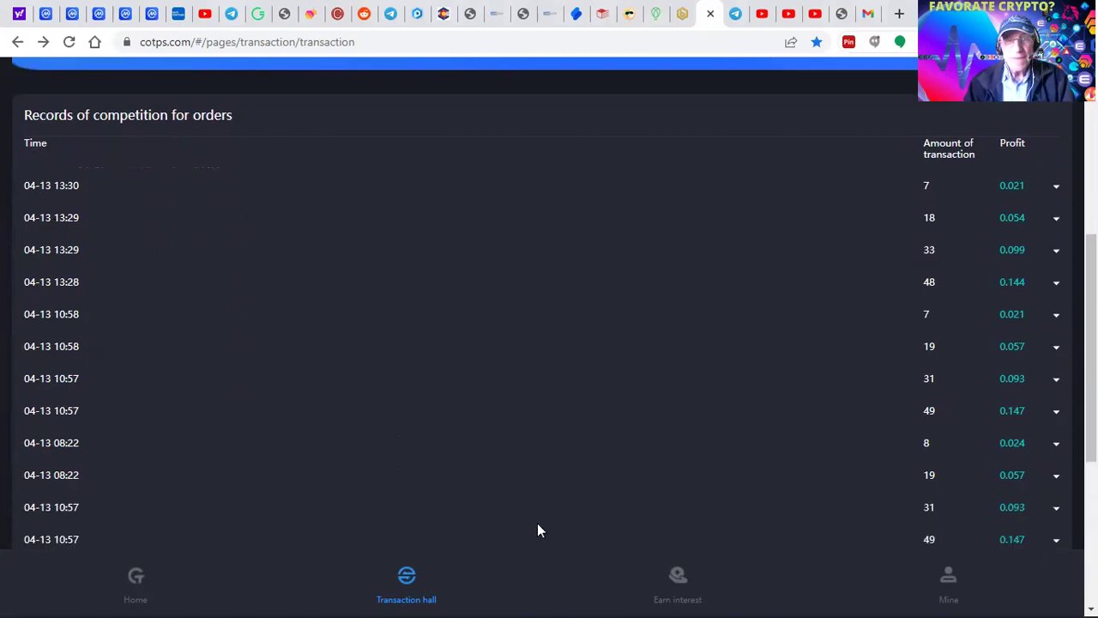
scroll(537, 525, up, 3)
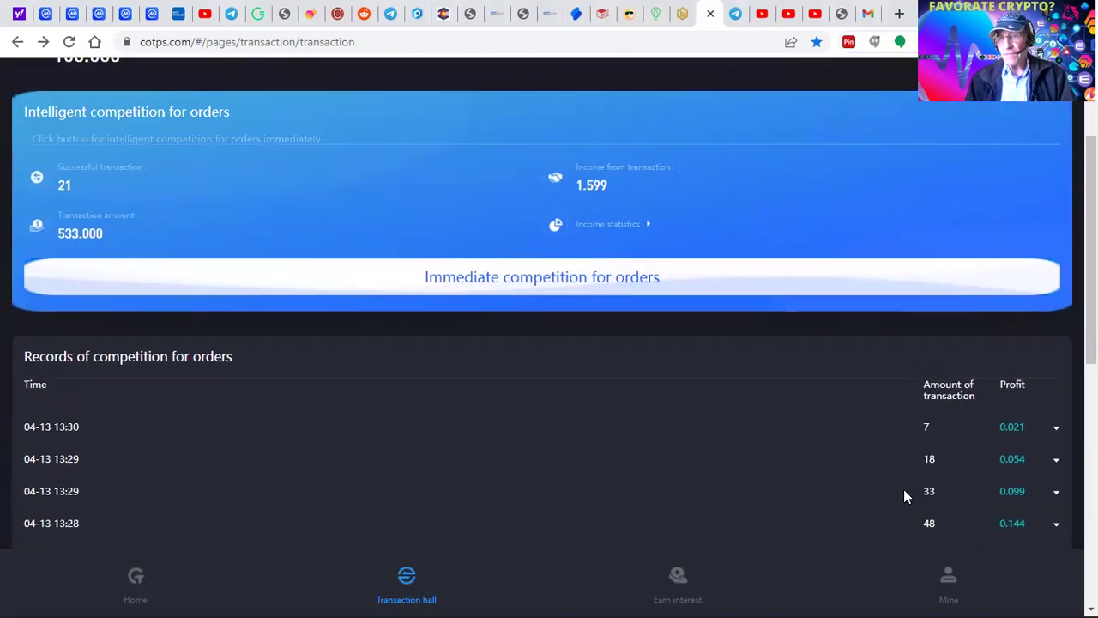
- Open Details of fund from Mine, listing the 95.09 and 10 successful recharges
click(953, 582)
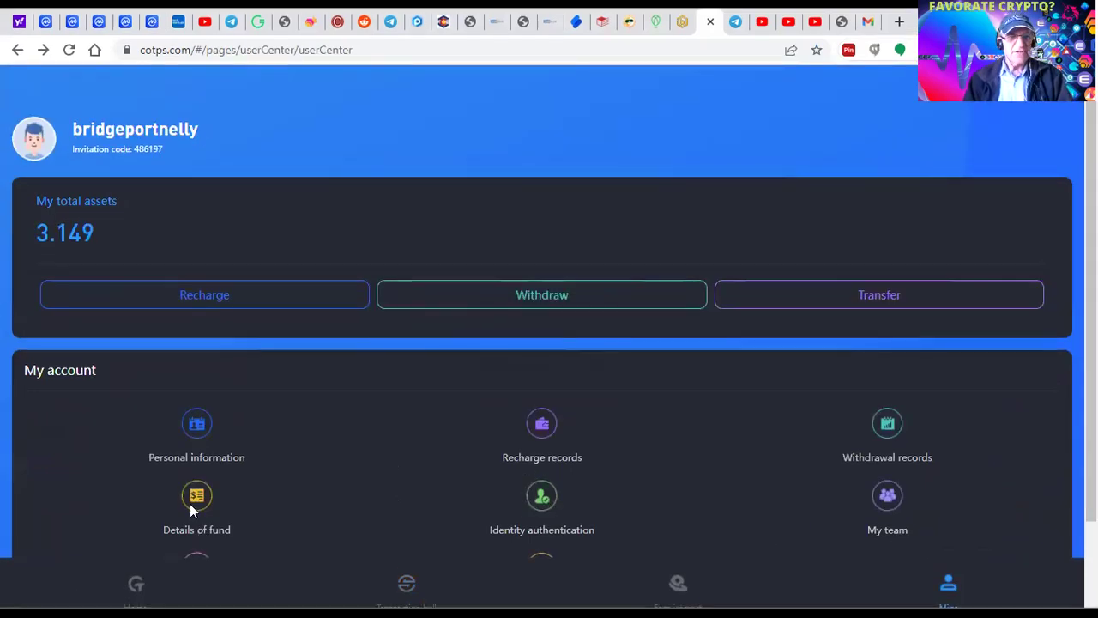
click(191, 505)
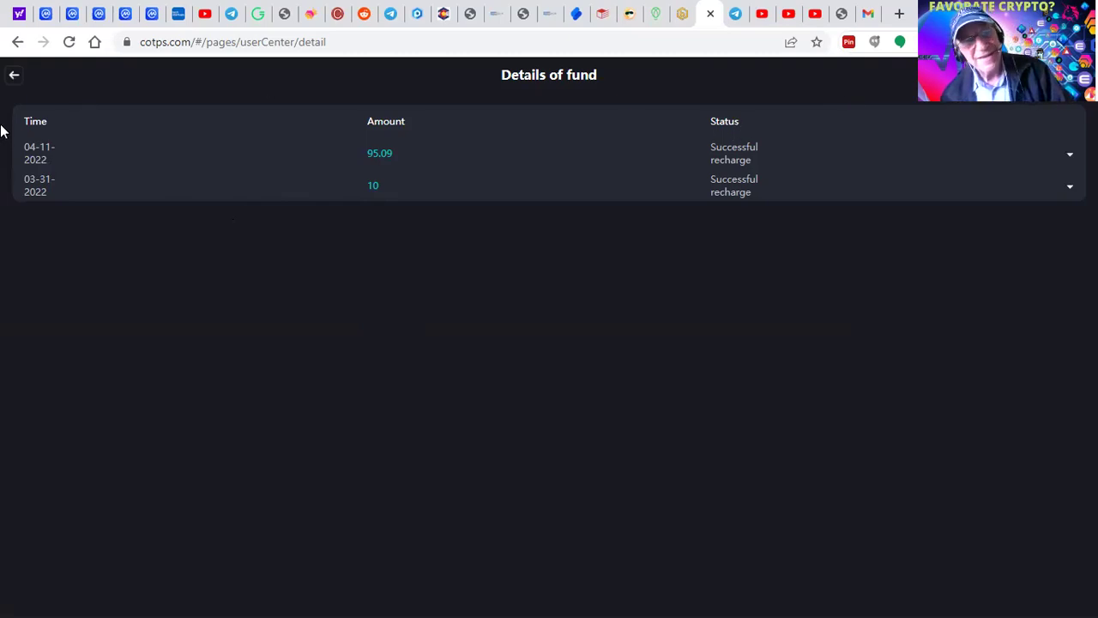
- Go back from Details of fund to the account centre
click(12, 79)
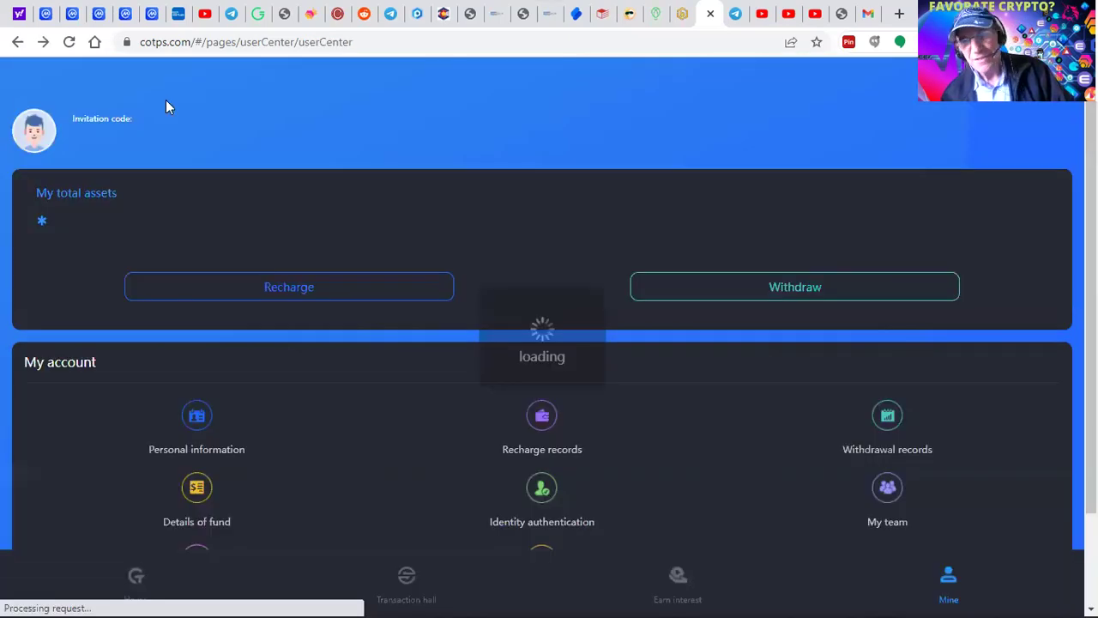